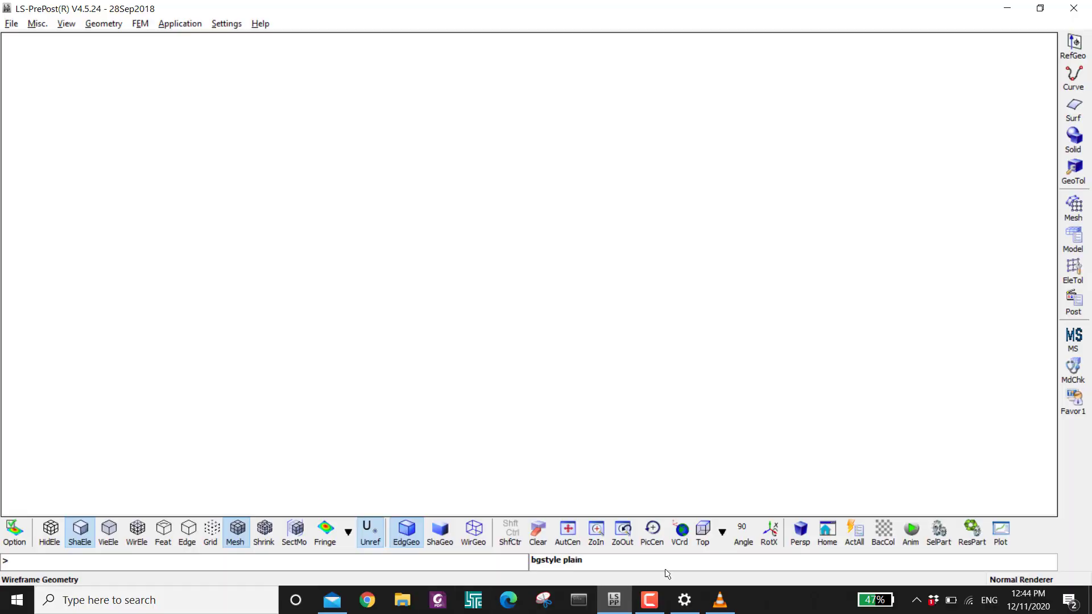
Create a box solid mesh spanning 0 to 100 in X and Y and 0 to 10 in Z
left_click(1069, 209)
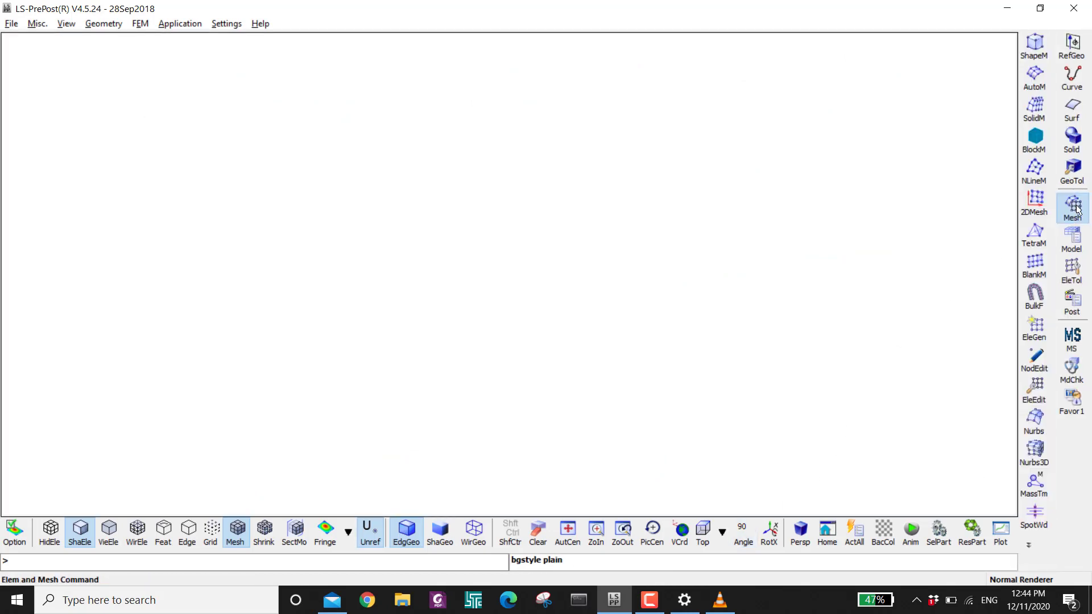
left_click(1032, 49)
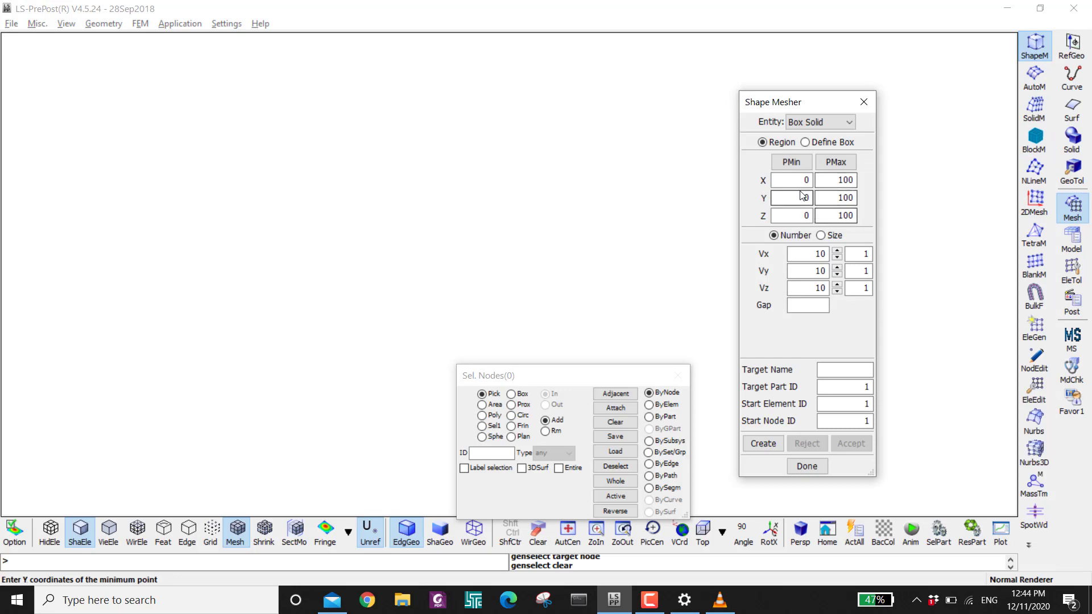
left_click(834, 215)
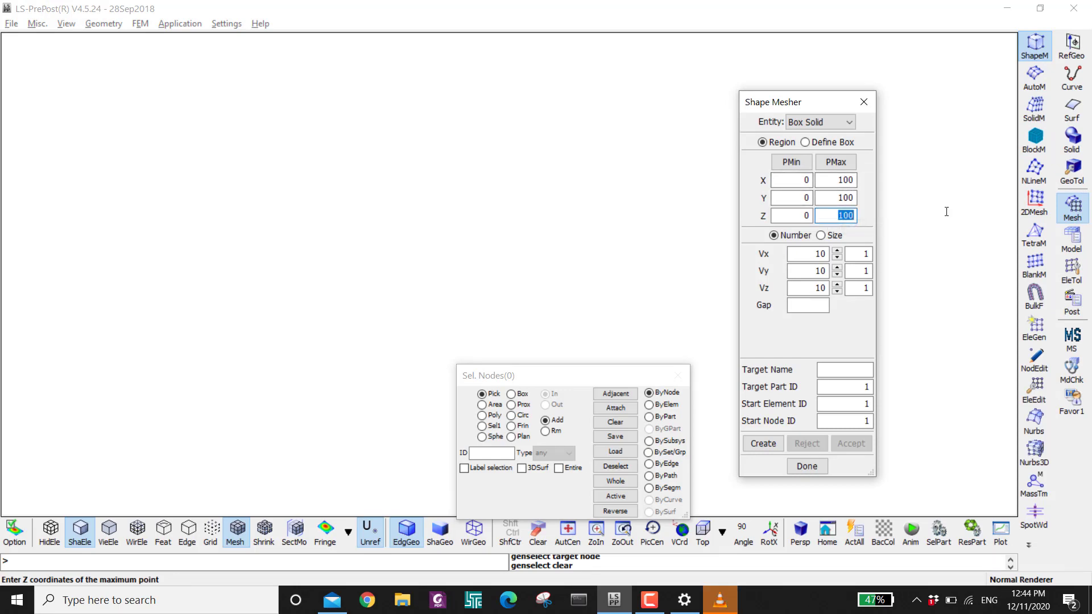
type("10")
left_click(763, 442)
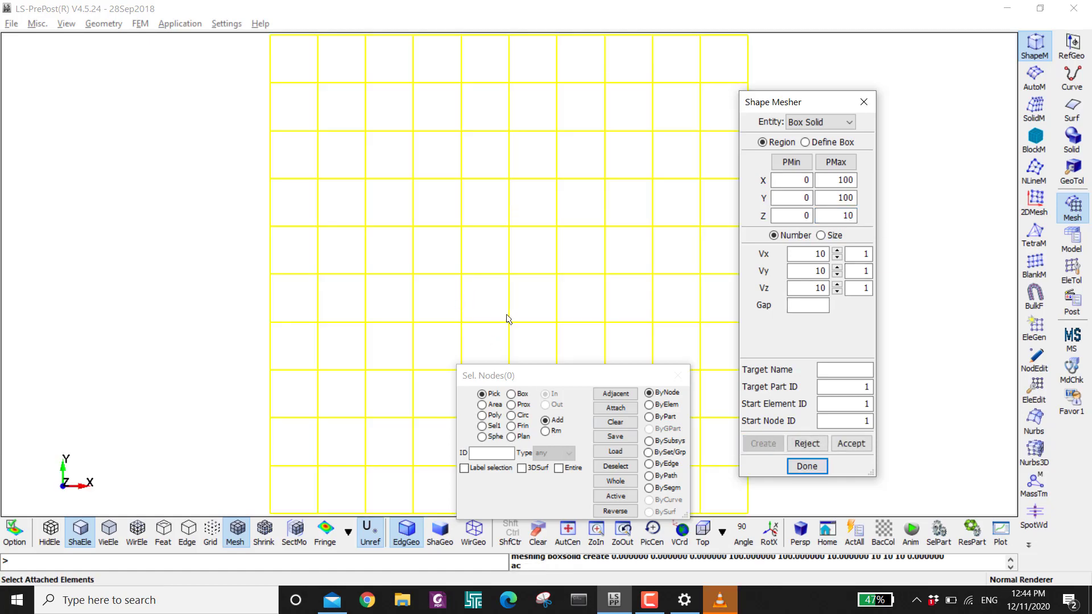
Reduce the box mesh to 1 element through the Z thickness and accept the mesh
left_click_drag(506, 317, 449, 227, "shift")
left_click(722, 532)
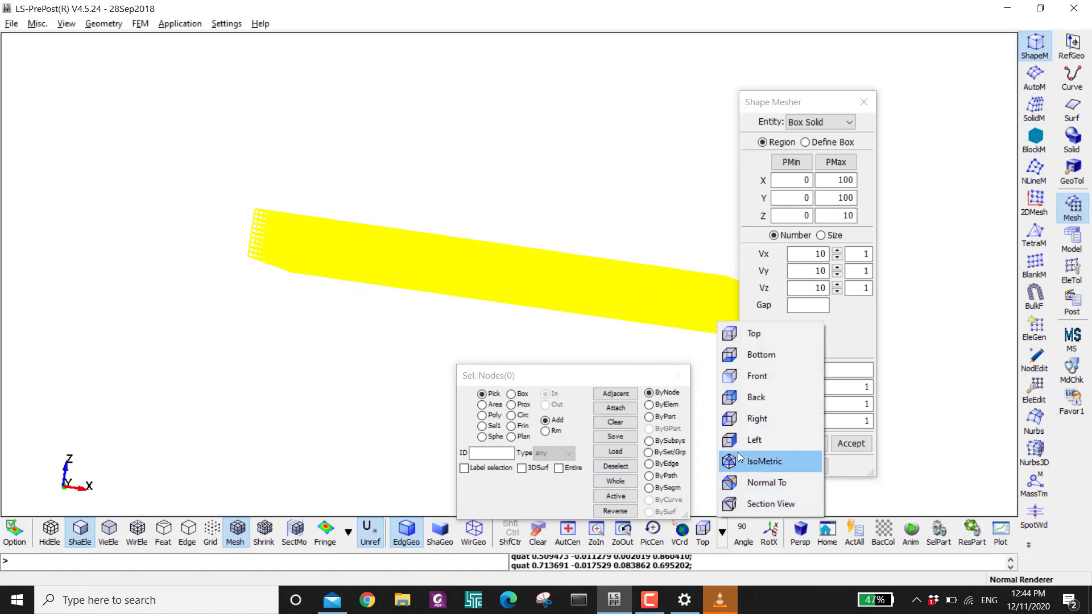
left_click(740, 442)
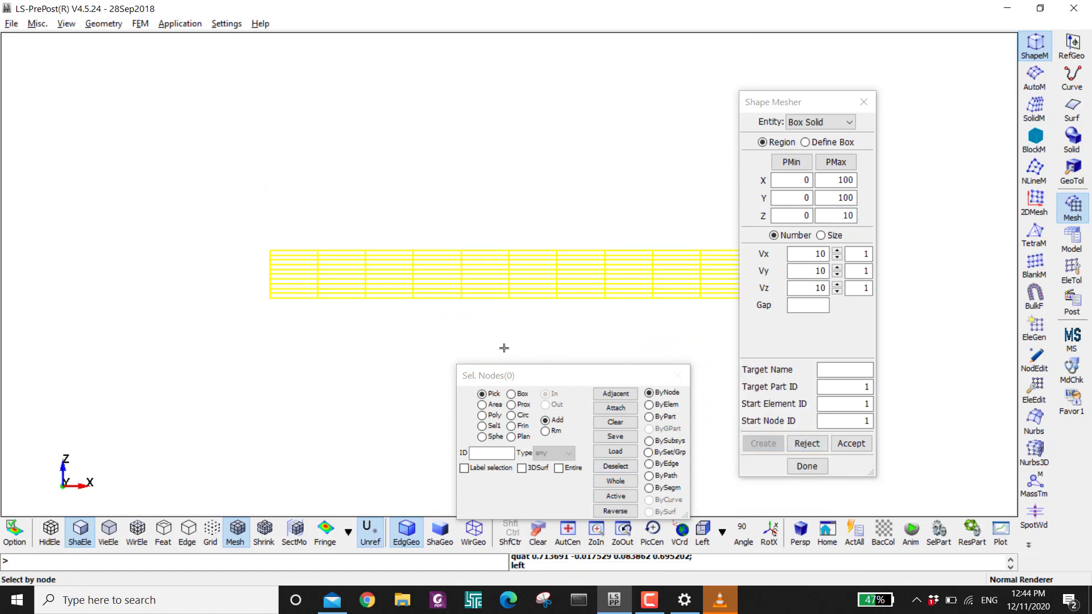
left_click(836, 286)
left_click(836, 286)
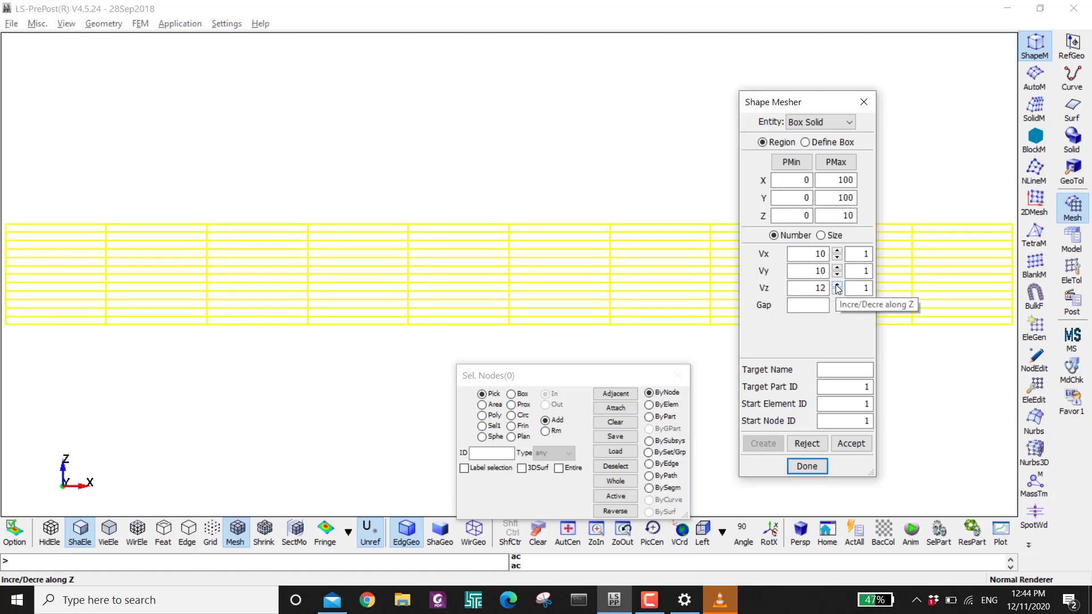
left_click(837, 286)
left_click(837, 291)
left_click(836, 291)
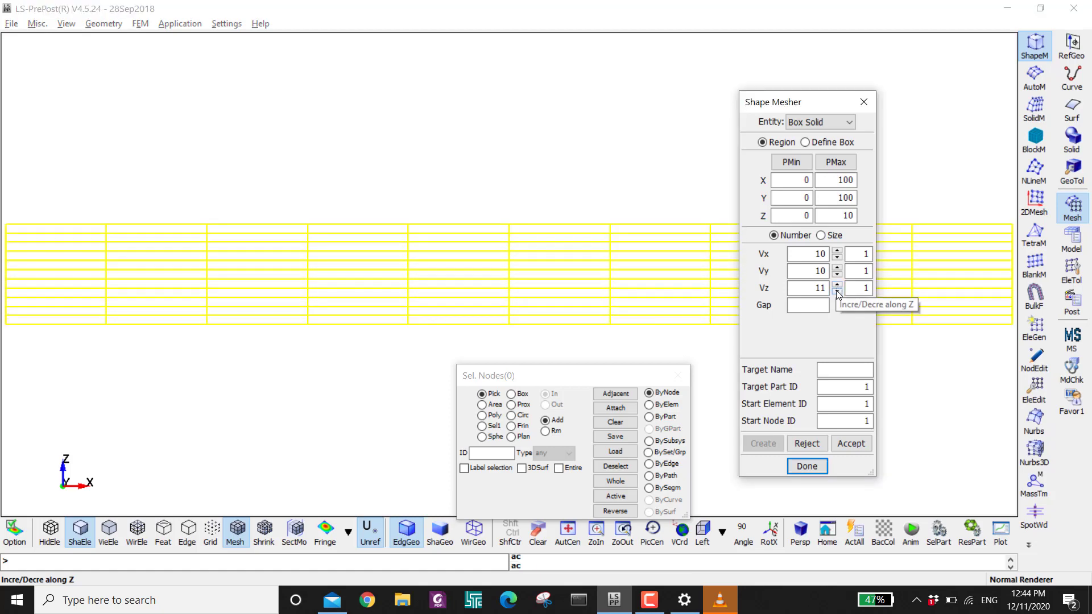
left_click(836, 291)
left_click(836, 291)
left_click(836, 291)
left_click(837, 291)
left_click(836, 291)
left_click(836, 291)
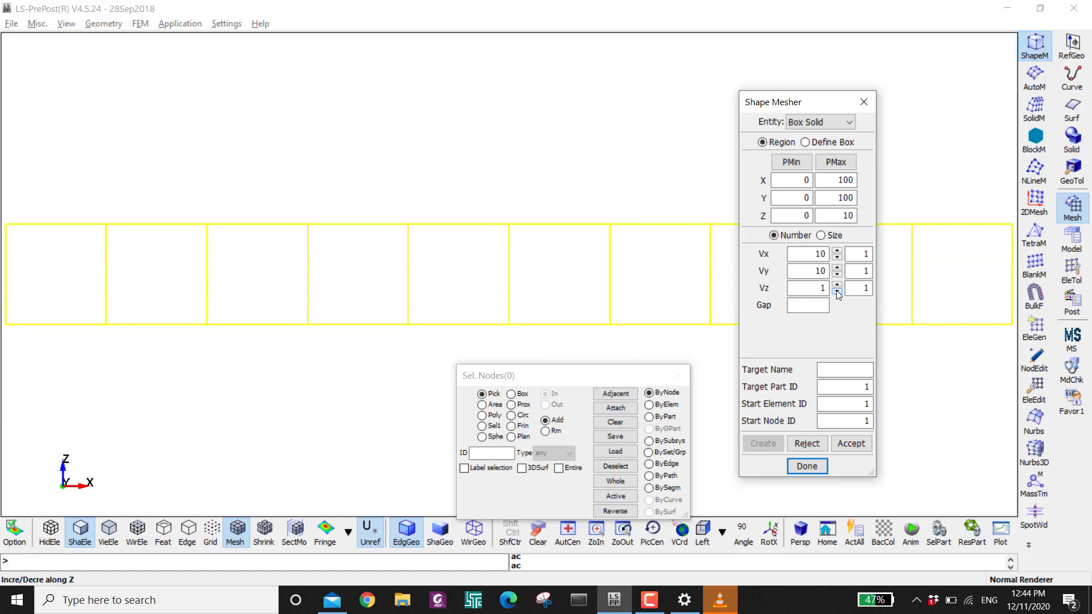
left_click(851, 444)
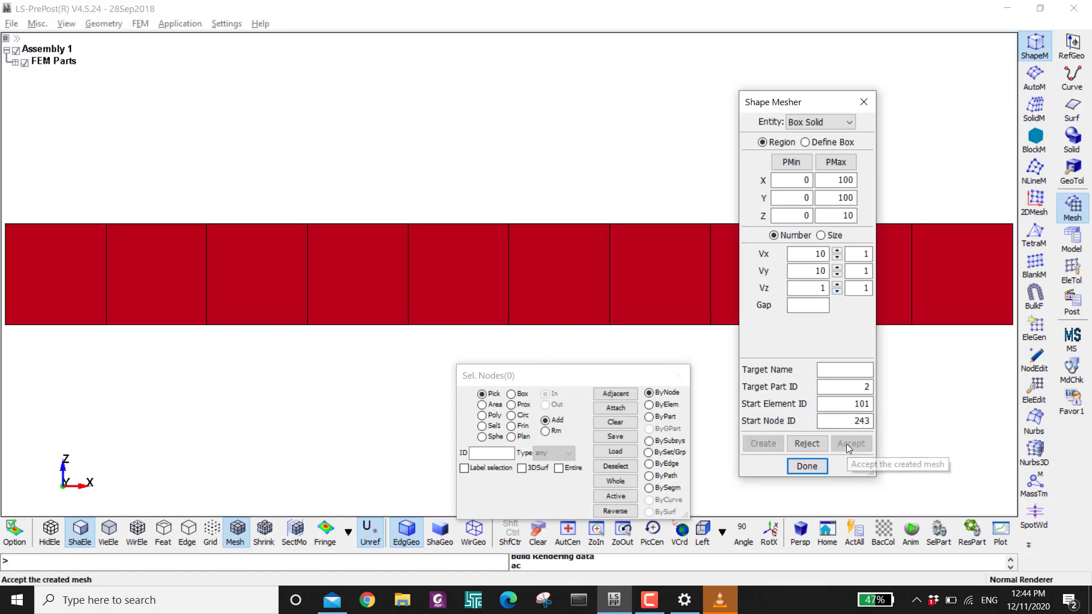
Move the central 4 by 4 block of plate elements into a separate part with ID 2
scroll(666, 303, "down", 2)
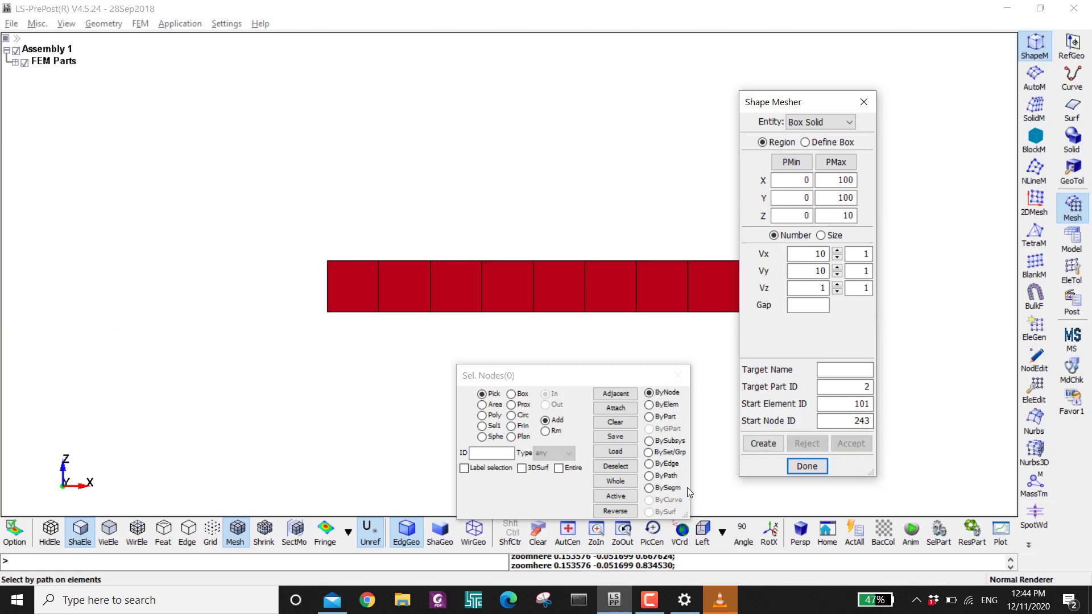
left_click(722, 531)
left_click(725, 333)
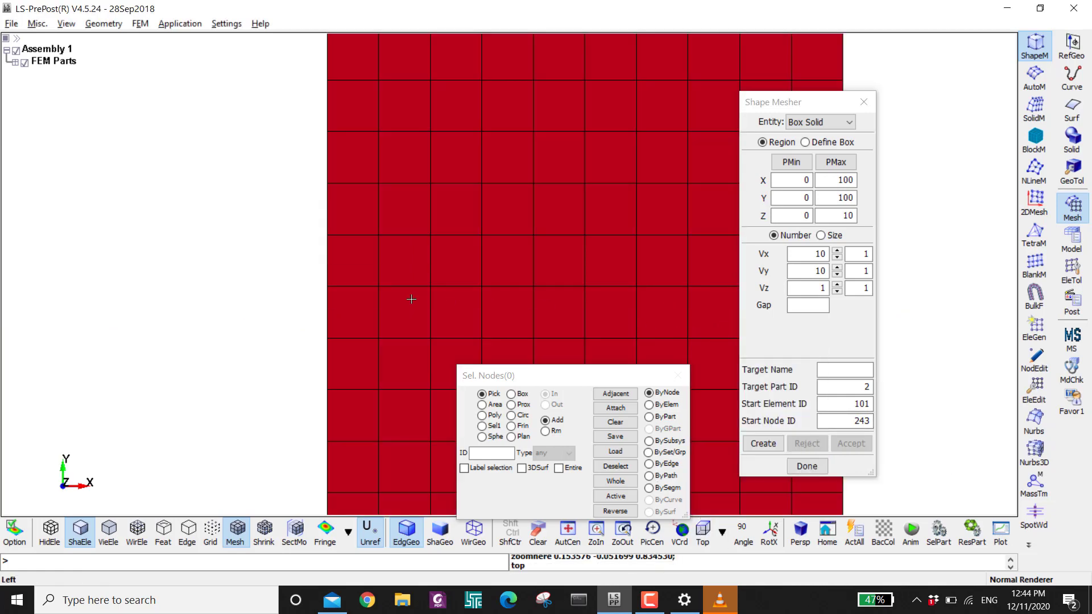
left_click(1071, 269)
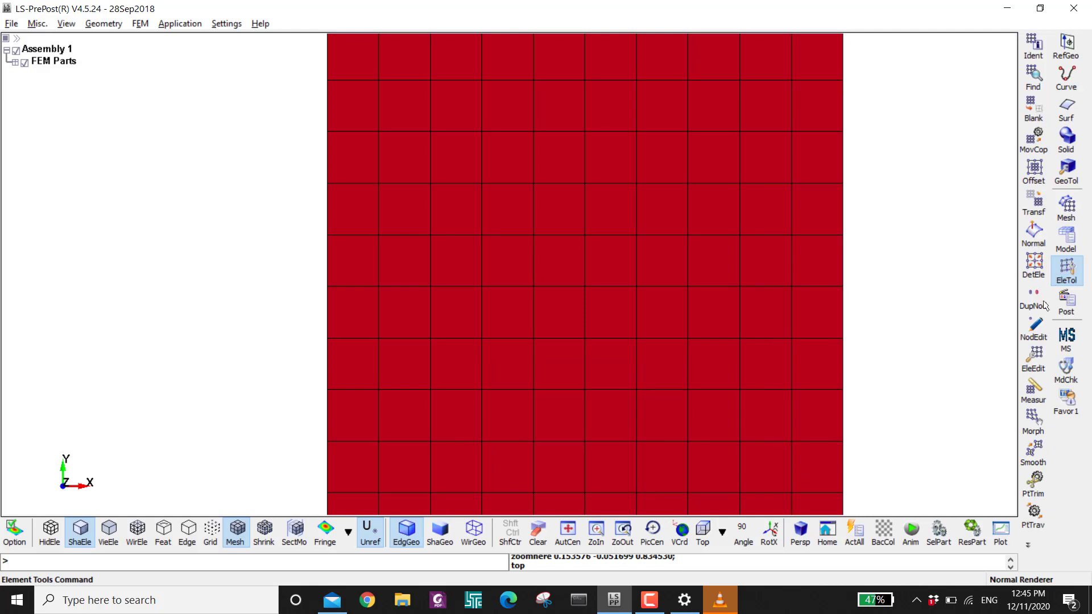
left_click(1034, 140)
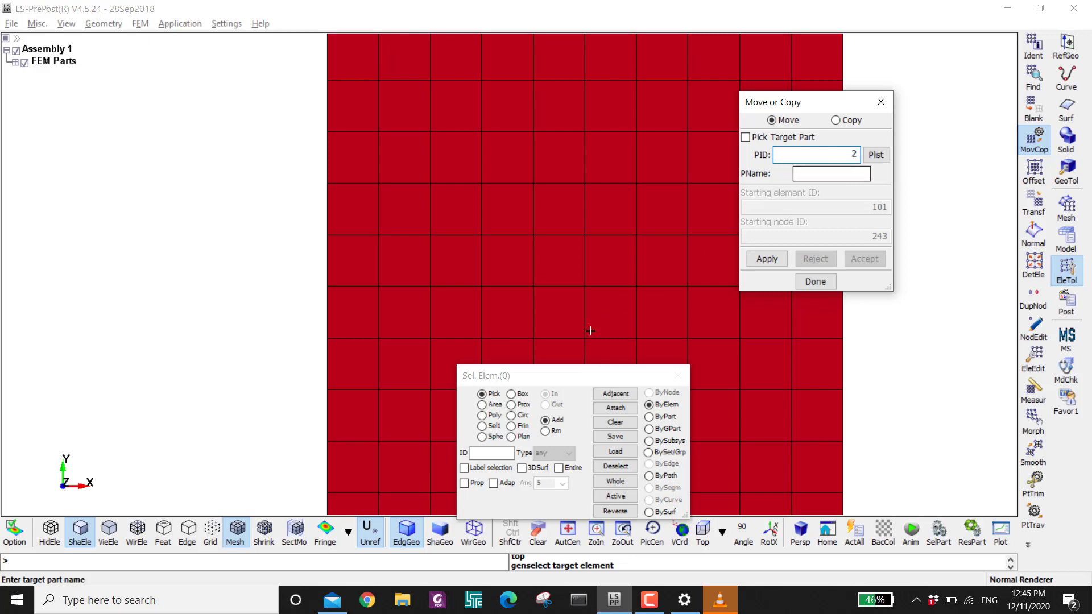
left_click(482, 404)
left_click_drag(495, 375, 128, 245)
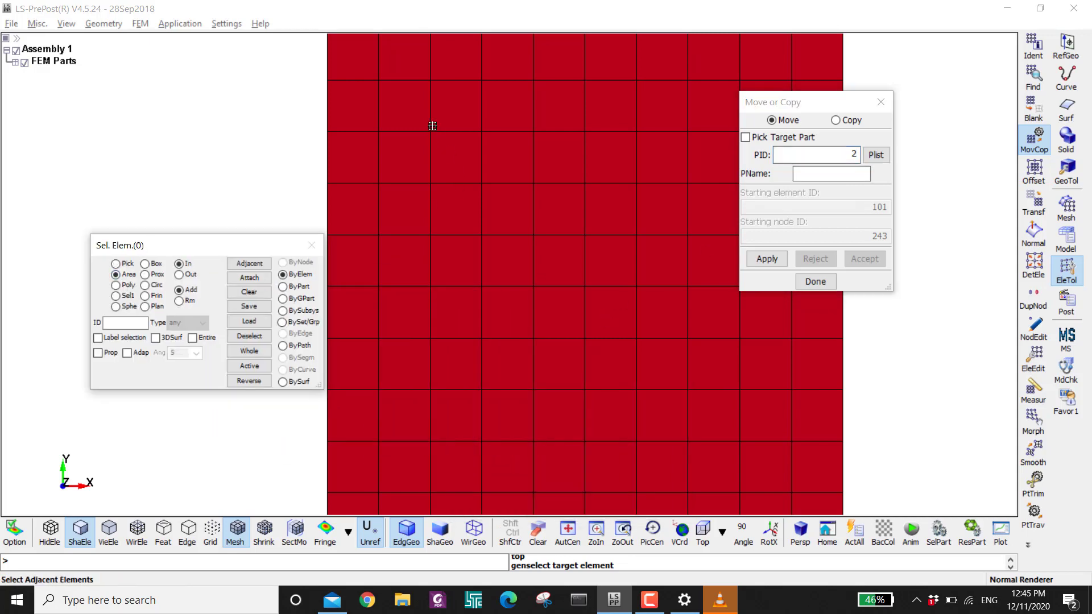
left_click_drag(481, 174, 697, 392)
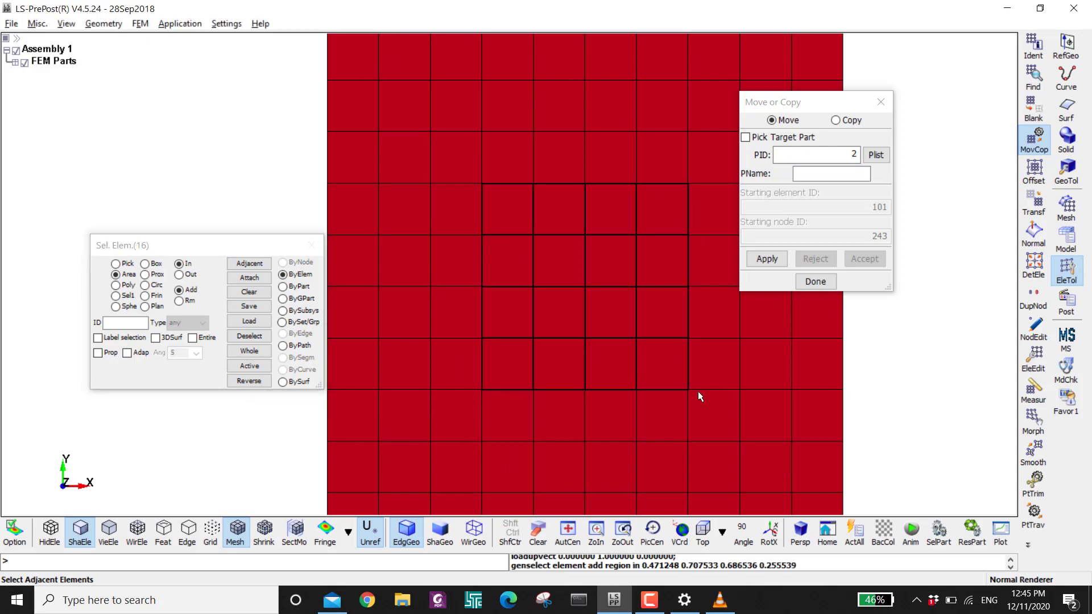
left_click(763, 261)
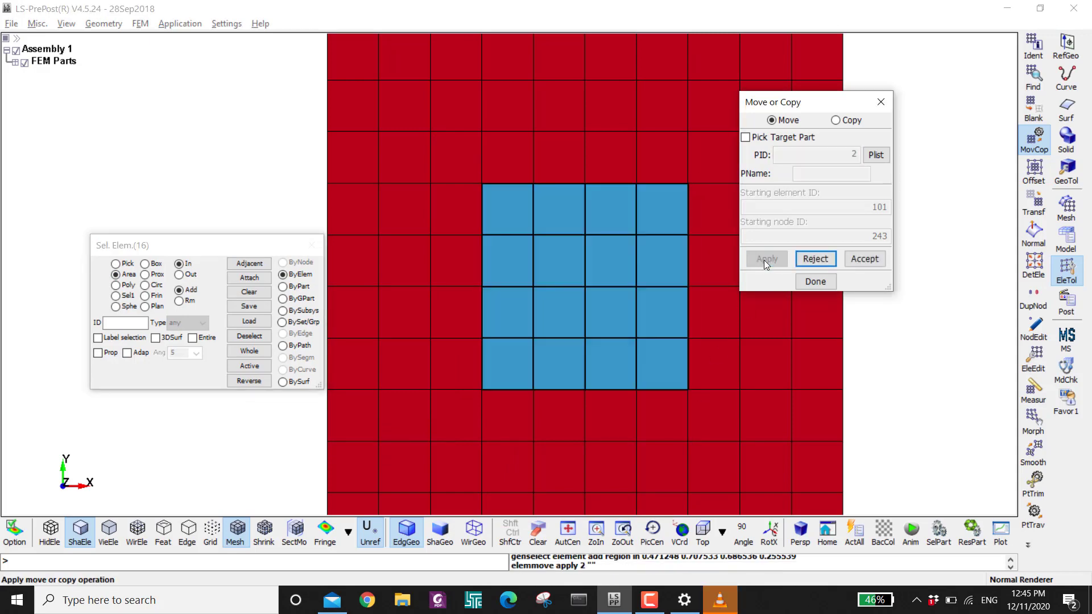
left_click(858, 257)
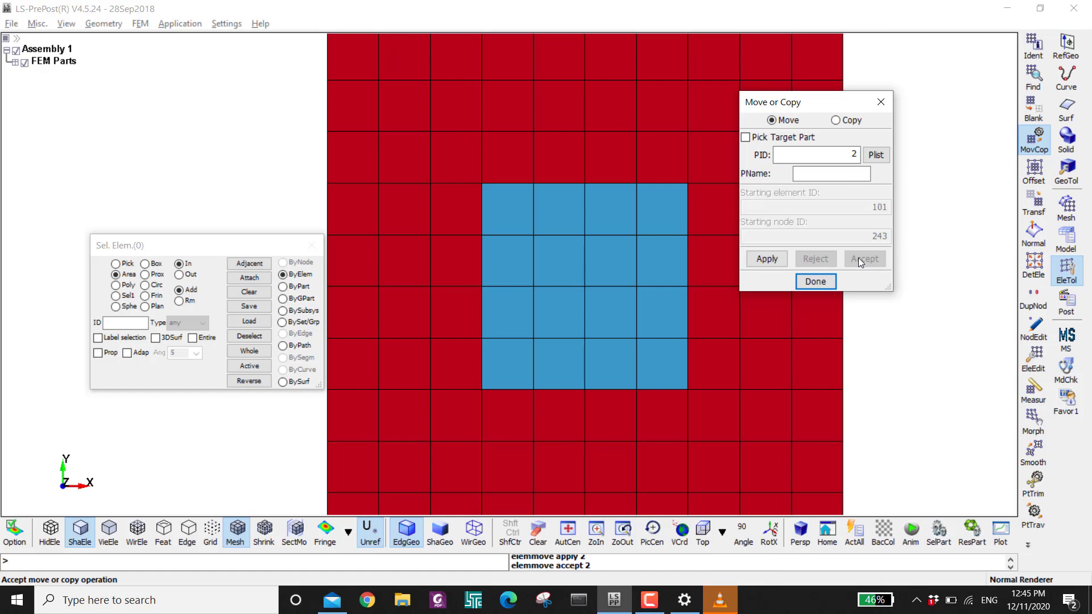
left_click(815, 281)
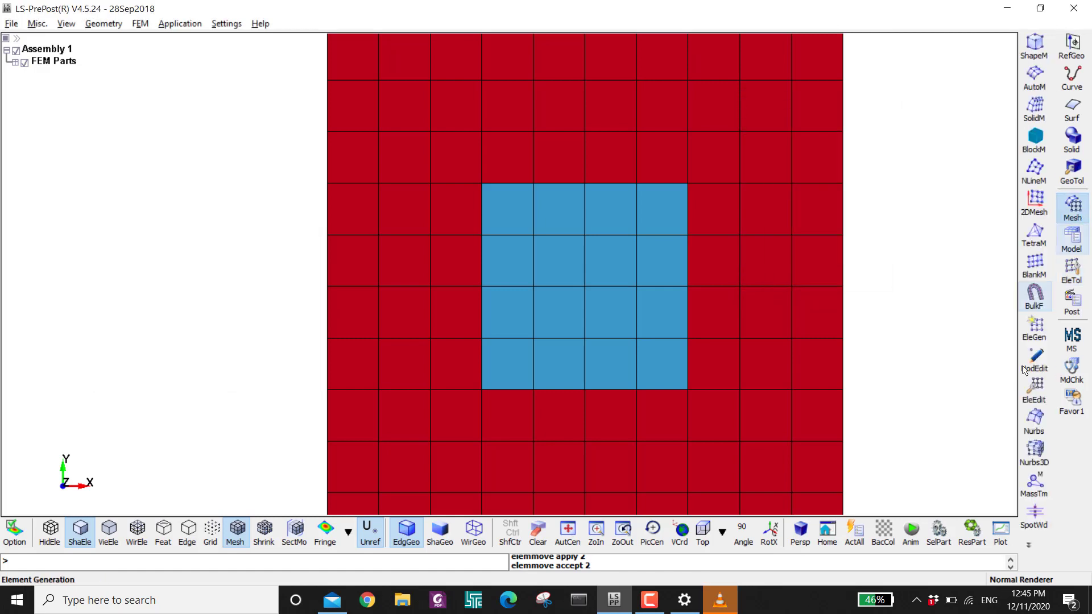
Set up SPH generation with the Solid Nodes method for the central block, part 2
left_click(1028, 545)
left_click(1029, 546)
left_click(992, 452)
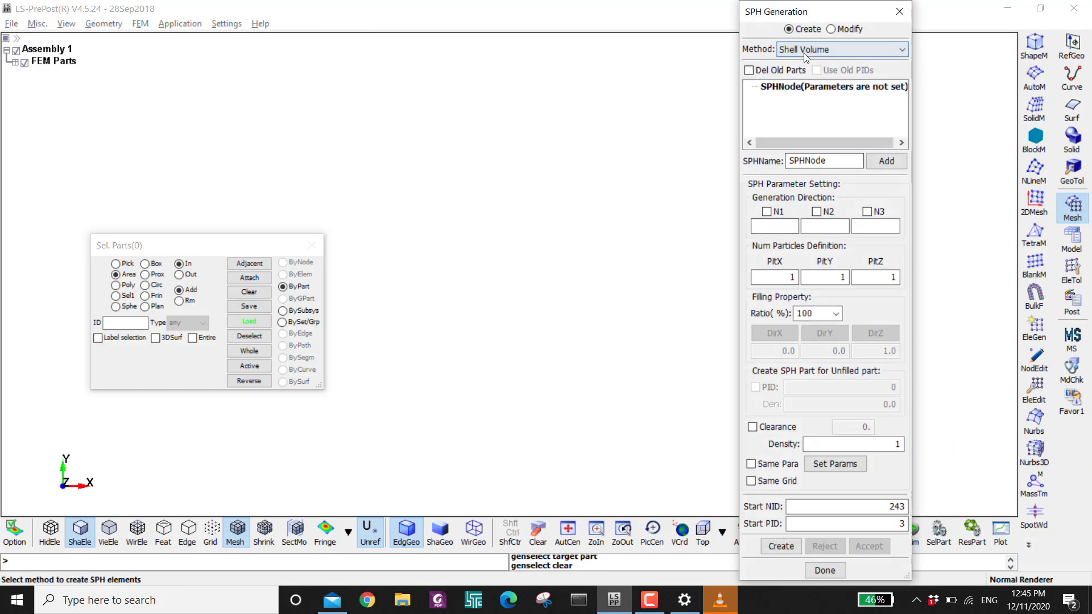
left_click(803, 53)
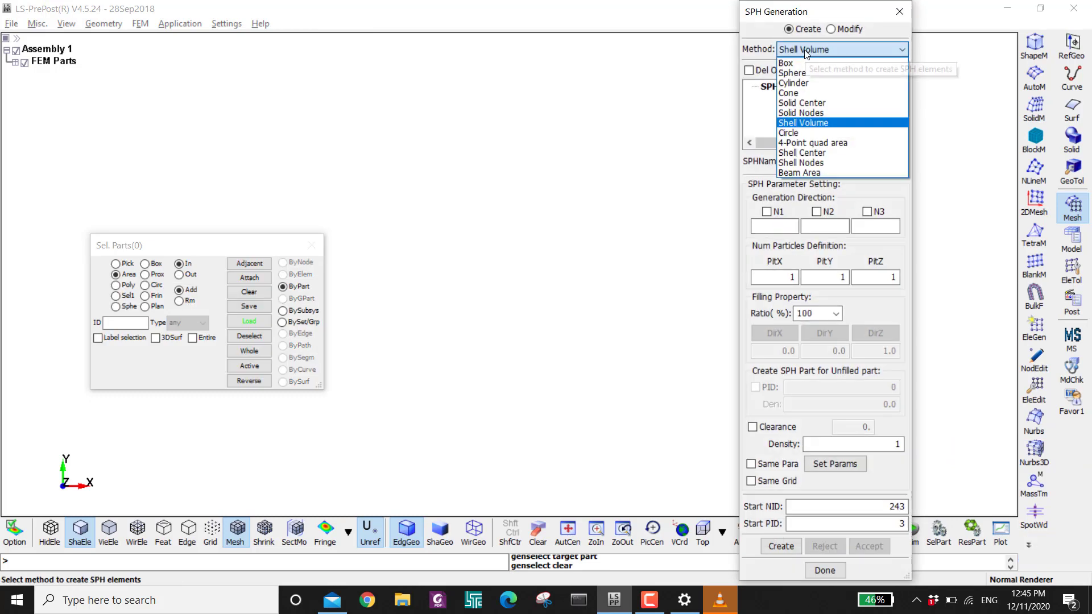
left_click(798, 113)
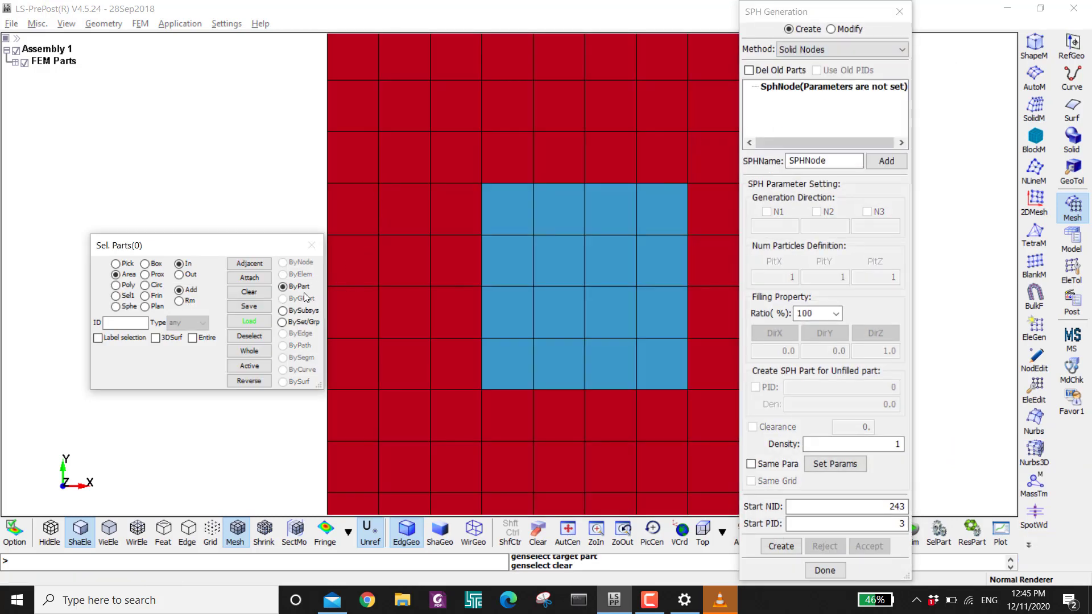
left_click(568, 268)
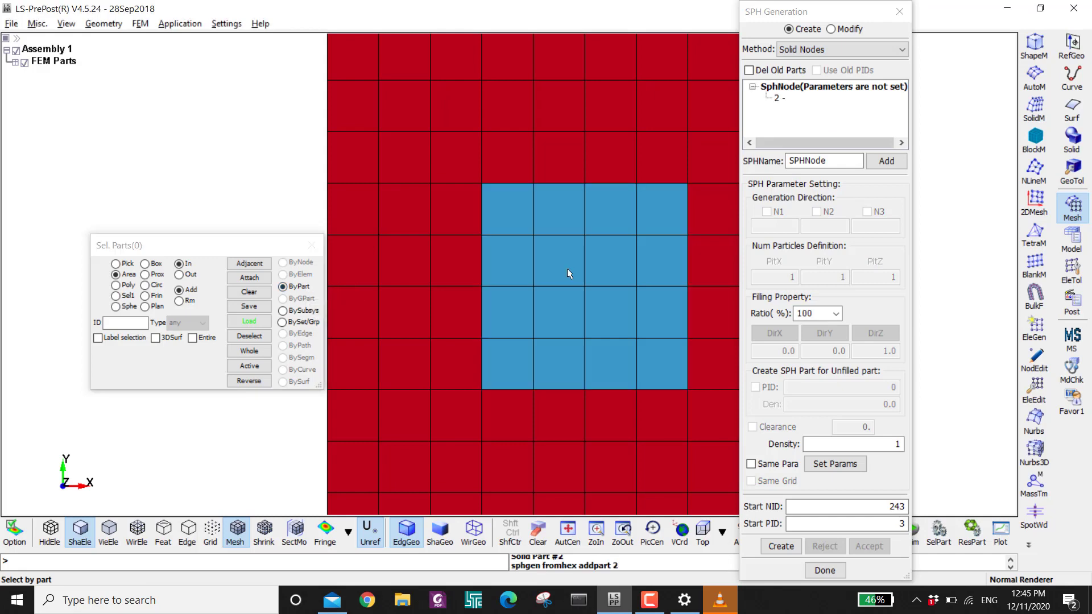
Set the SPH density to 2.7e-6, then create and accept the particles for the central block
double_click(896, 444)
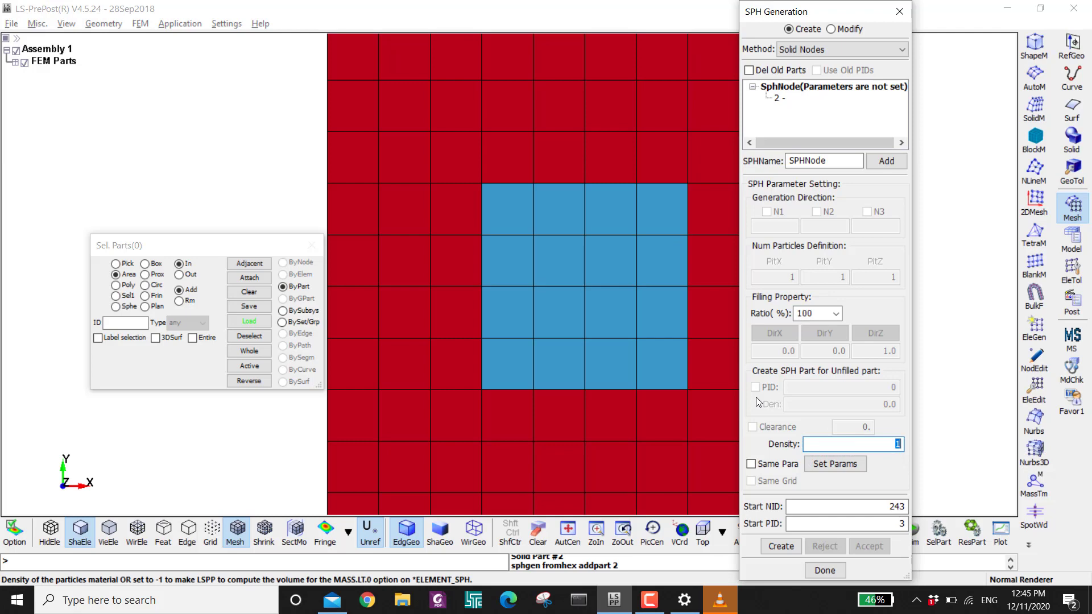
type("2.77")
key("BackSpace")
type("e-6")
left_click(827, 463)
left_click(781, 546)
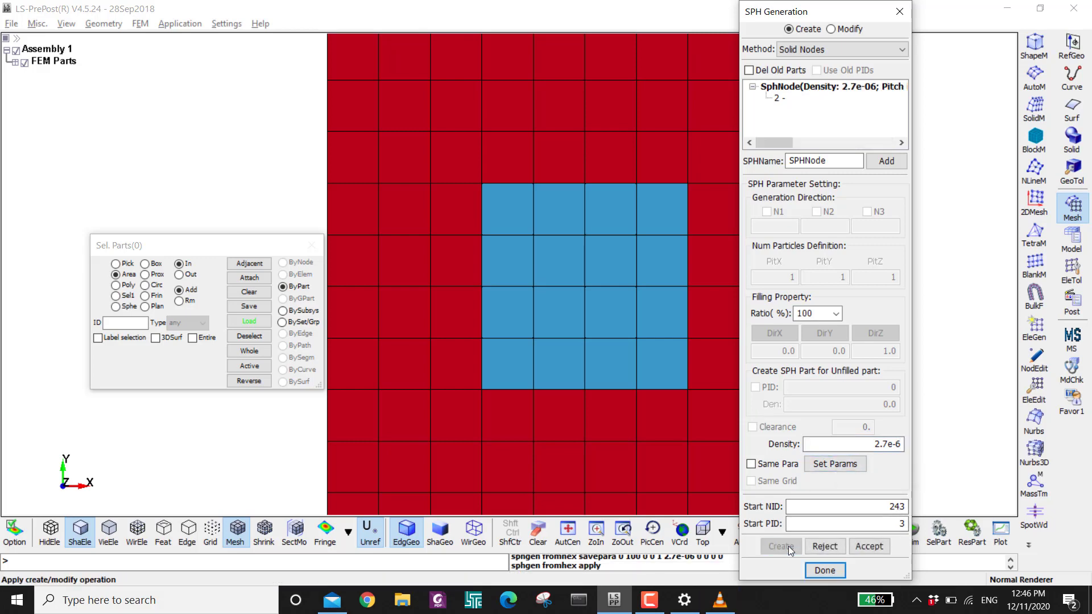
left_click(869, 546)
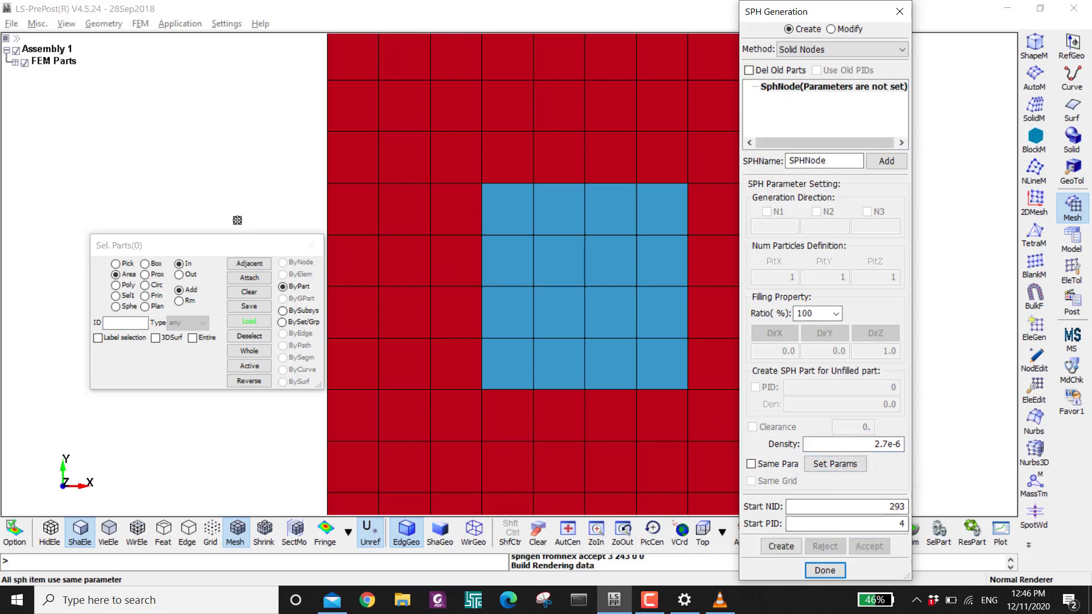
Temporarily hide solid part 2 to inspect the SPH particles in the plate's central opening from several angles
left_click(17, 61)
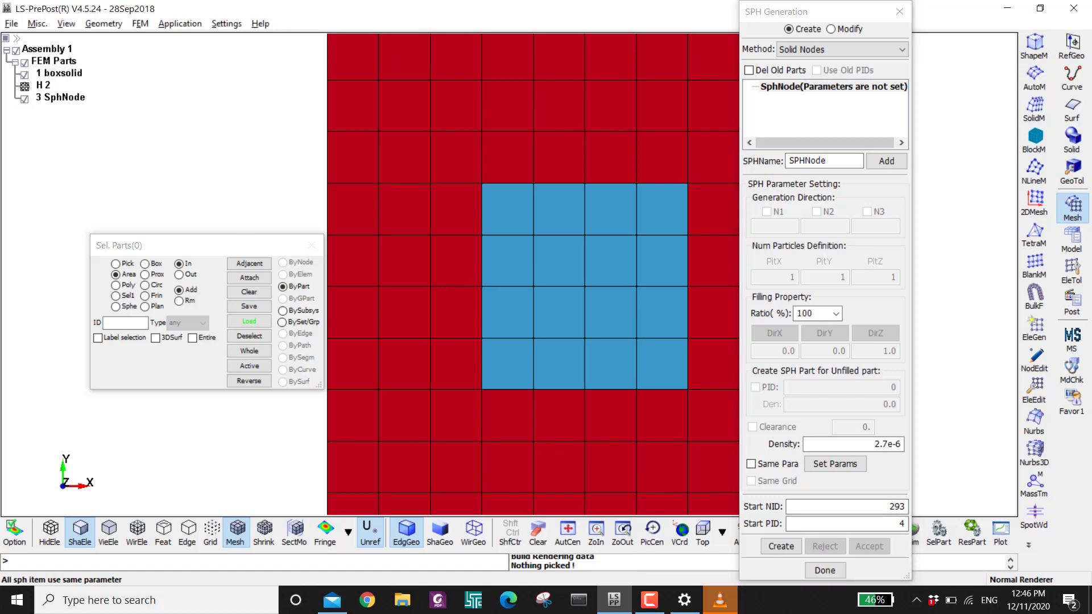
left_click(25, 86)
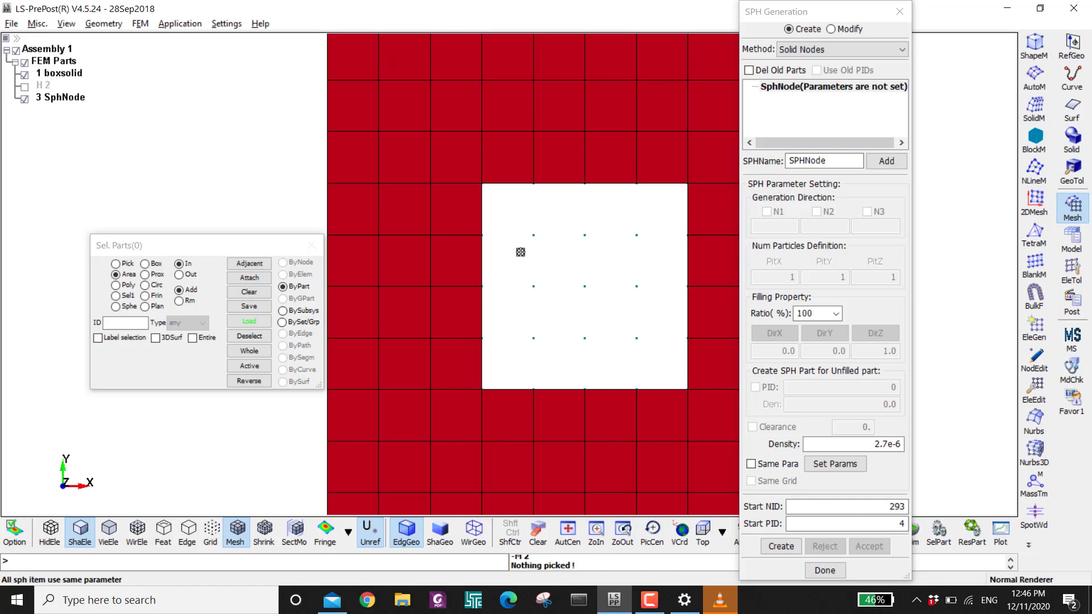
scroll(509, 241, "down", 2)
mouse_move(509, 241)
left_mouse_down("ctrl")
mouse_move(494, 249)
mouse_move(511, 250)
mouse_move(552, 318)
left_mouse_up("ctrl")
scroll(522, 261, "up", 3)
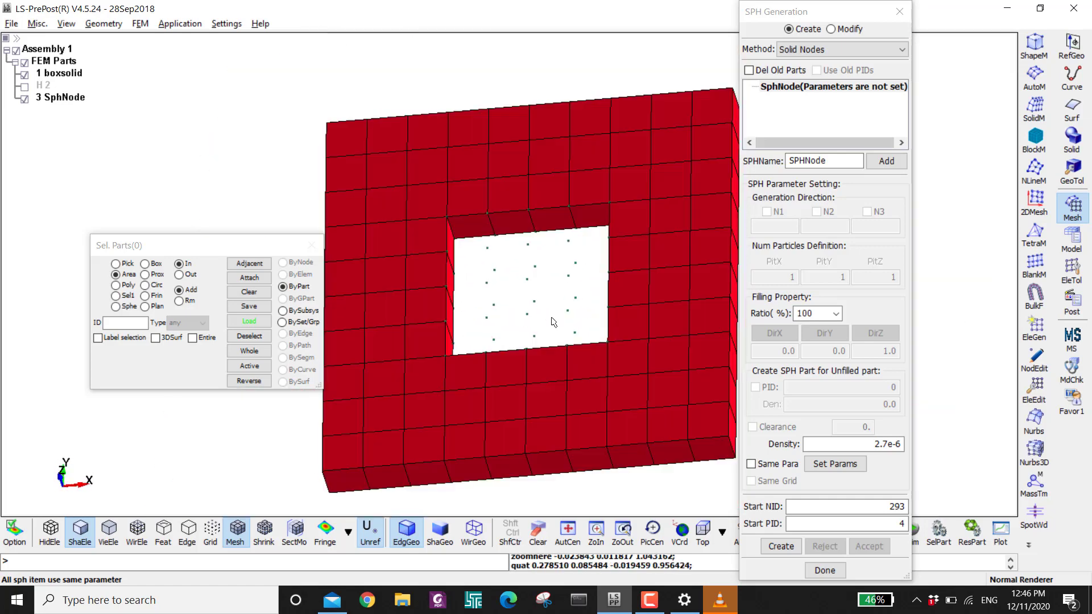
mouse_move(460, 278)
left_mouse_down("ctrl")
mouse_move(543, 263)
mouse_move(505, 268)
mouse_move(571, 305)
left_mouse_up("ctrl")
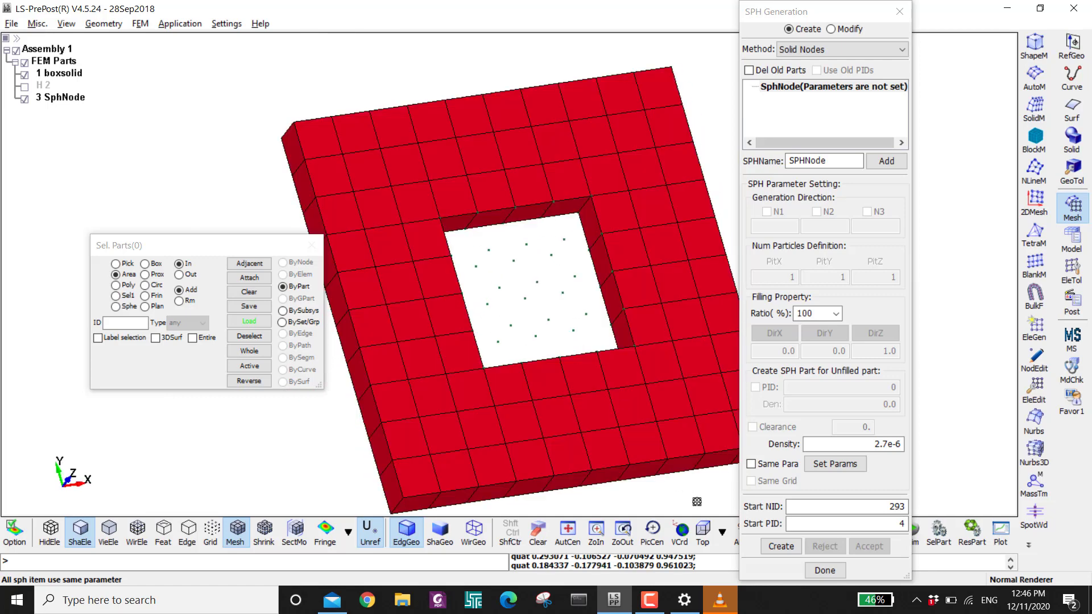
left_click(703, 533)
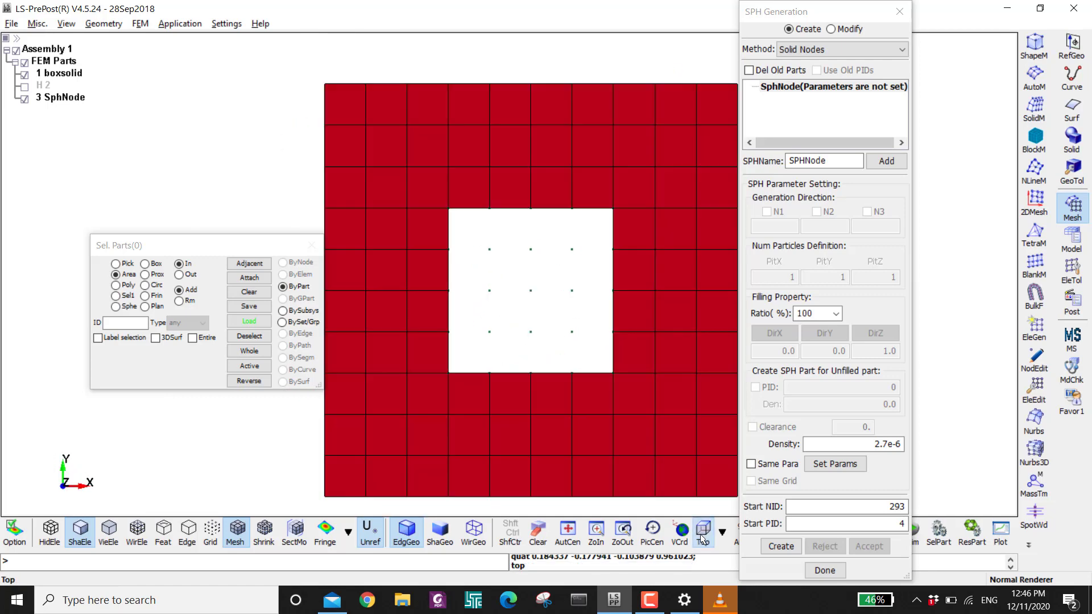
left_click(25, 85)
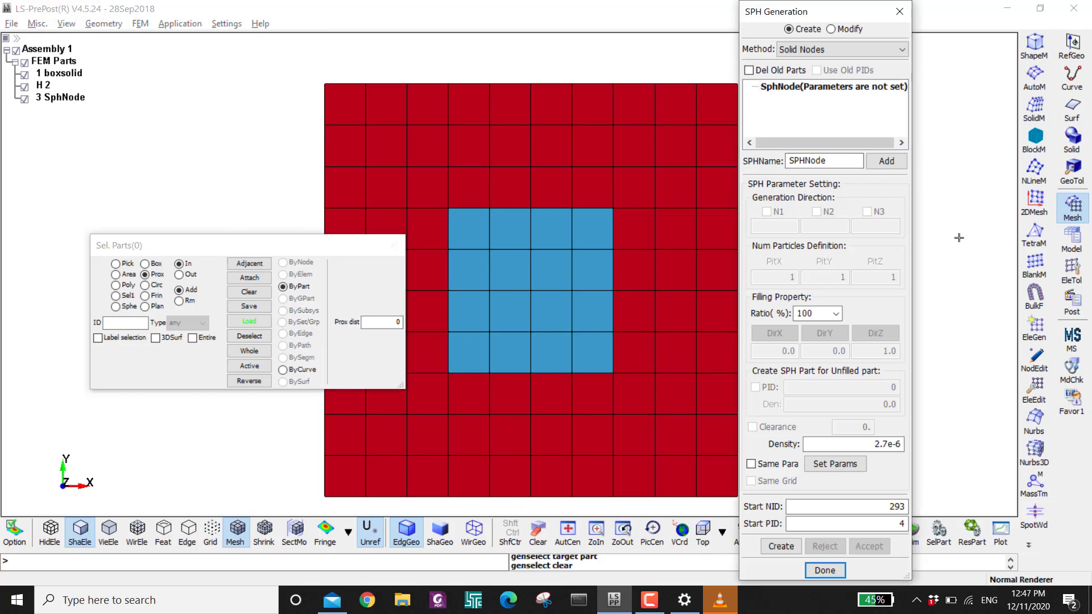
Split all solid elements of the central block, part 2, once with the Solid split operation and accept the refinement
left_click(1033, 390)
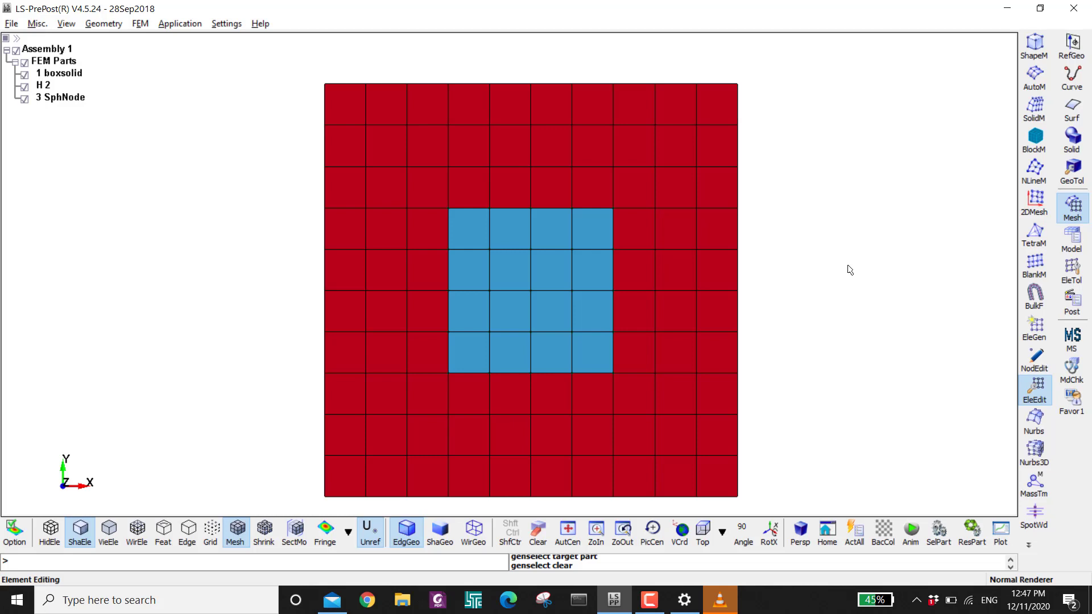
left_click(830, 31)
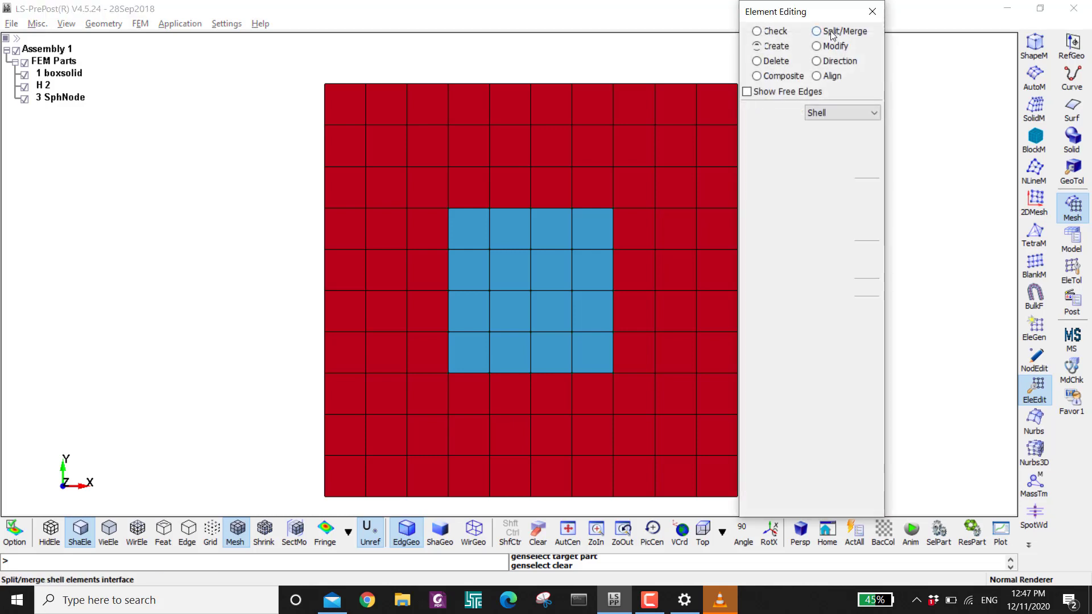
left_click(831, 113)
left_click(819, 123)
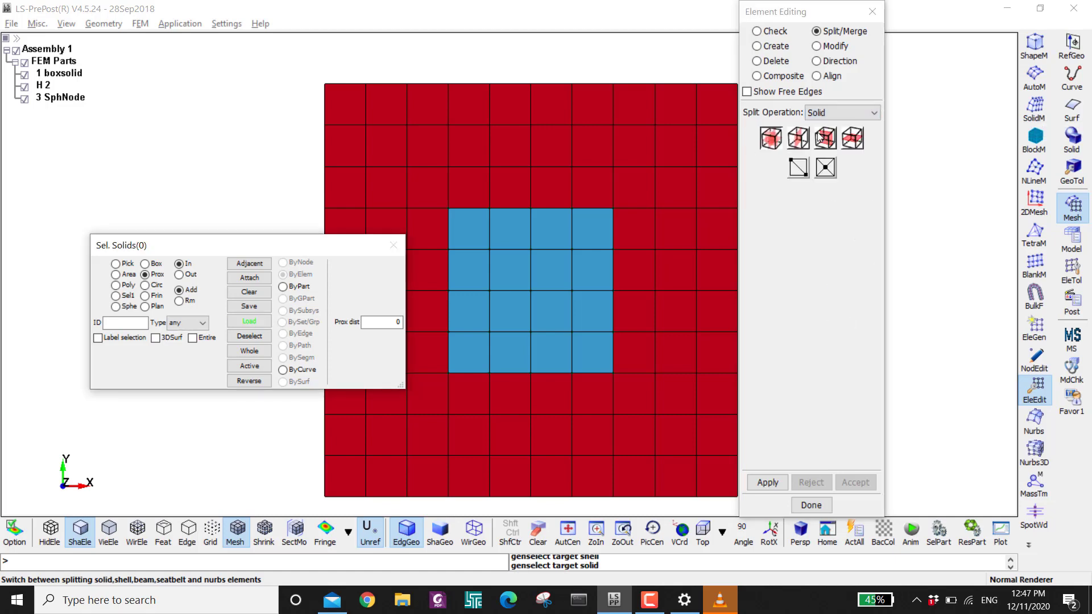
left_click(116, 264)
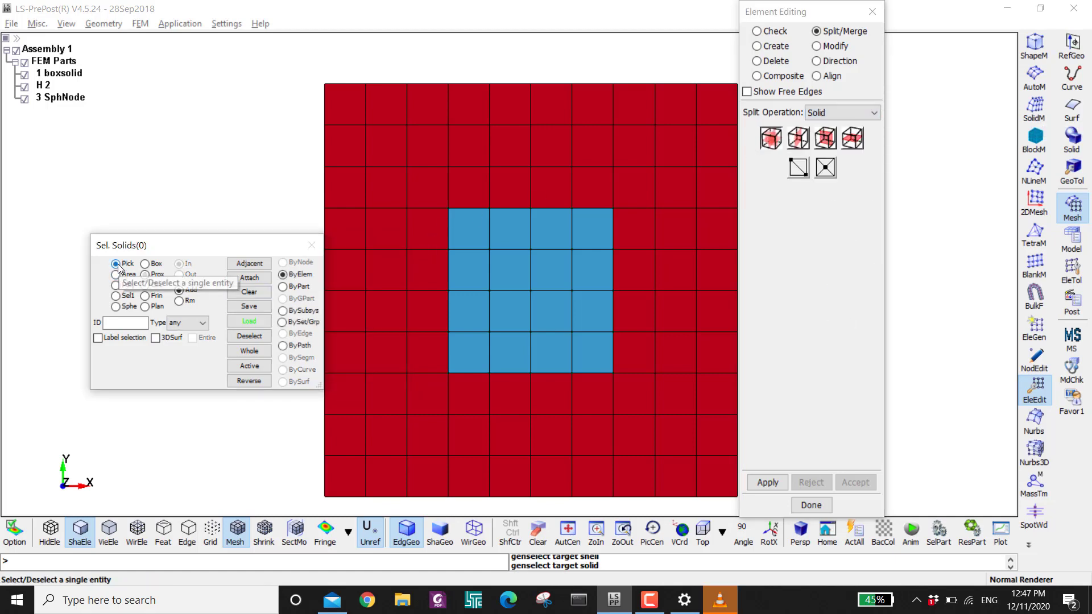
left_click(282, 287)
left_click(558, 279)
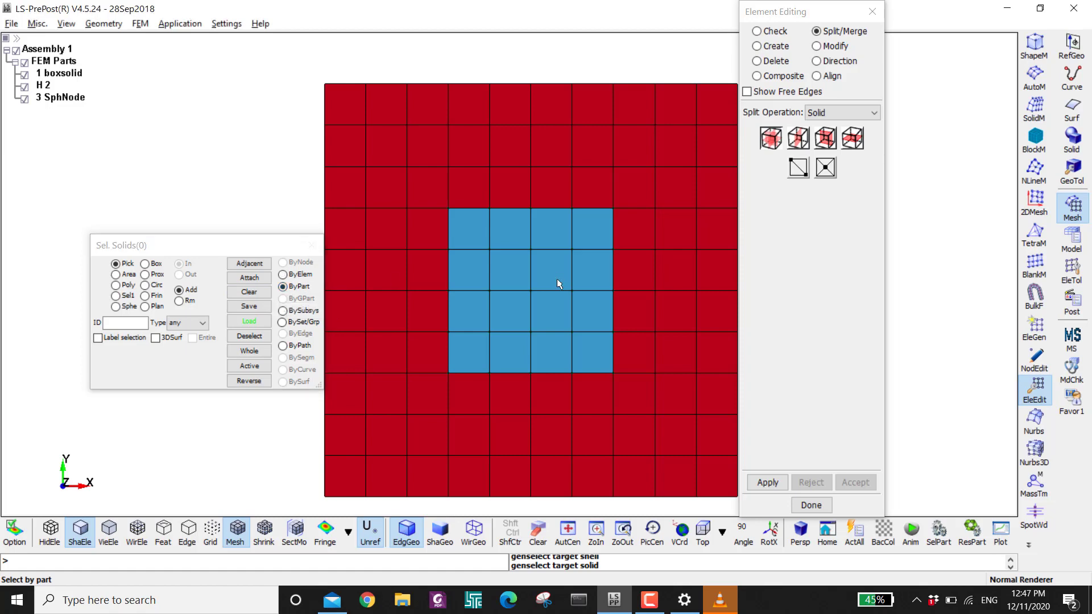
left_click(767, 482)
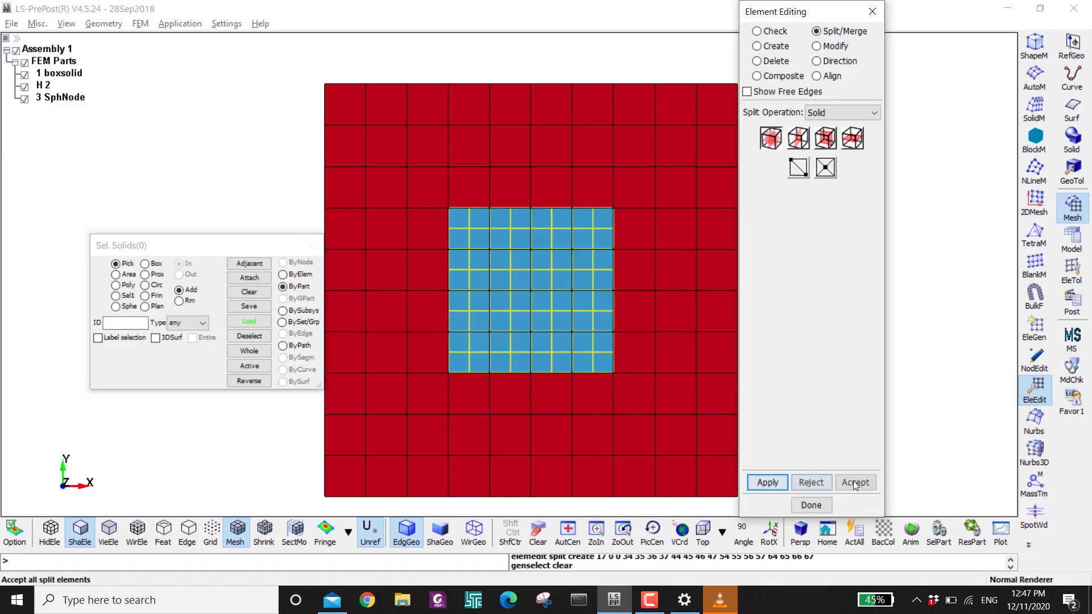
left_click(855, 482)
Split the central block's solid elements two more times, accepting each refinement
left_click(540, 290)
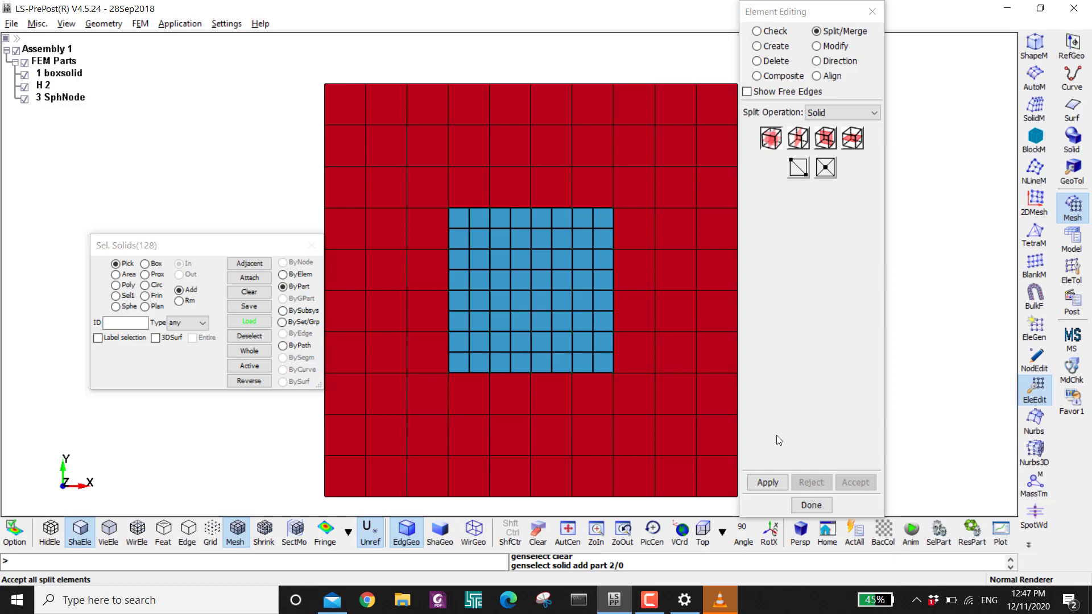
left_click(767, 482)
left_click(855, 483)
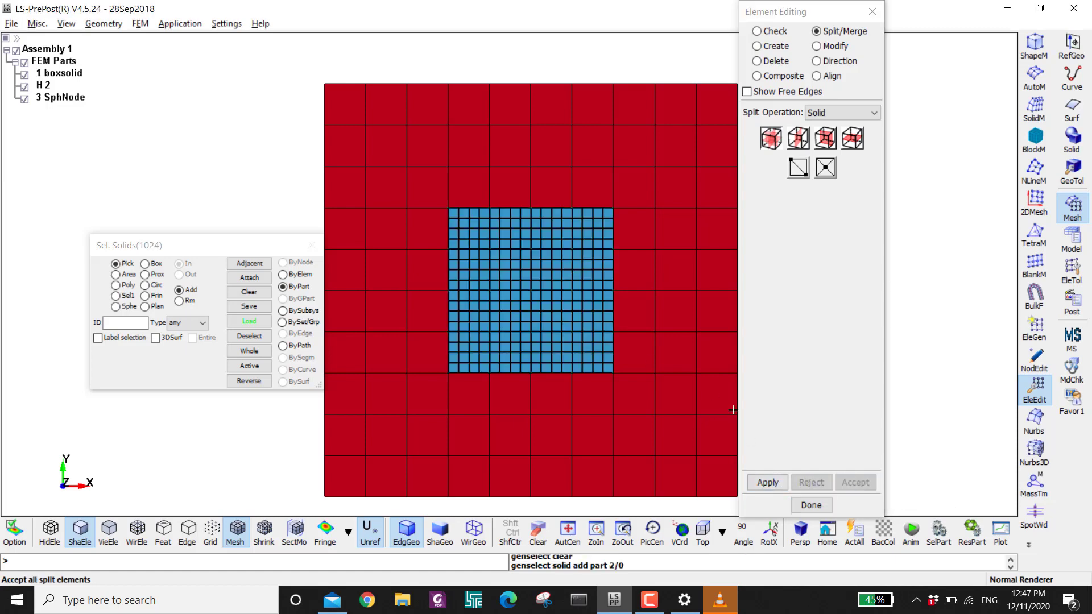
left_click(767, 482)
left_click(850, 482)
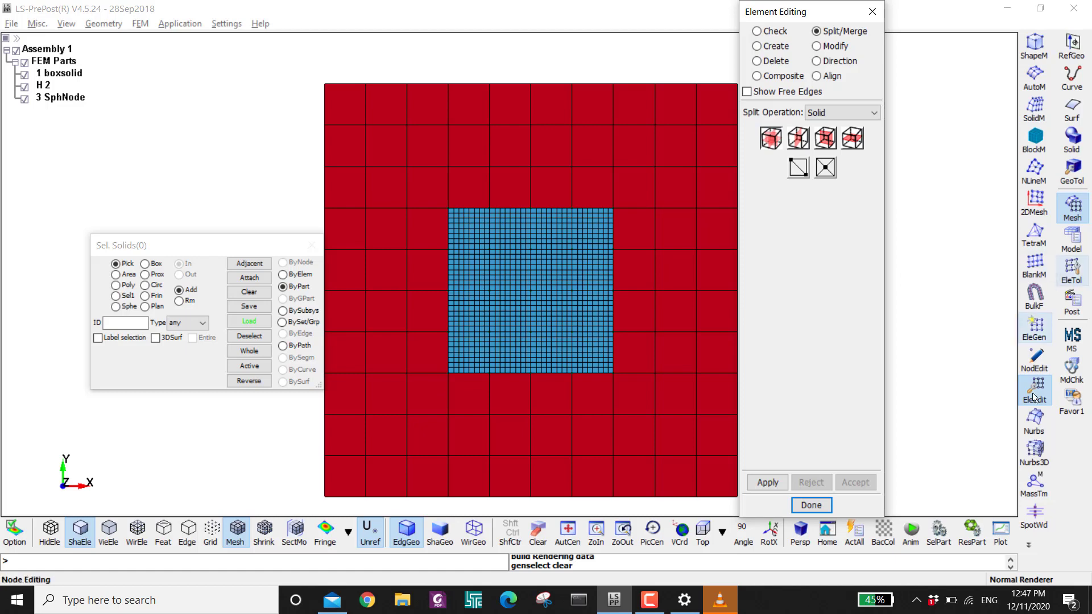
Generate and accept SPH particles from the solid nodes of the refined central block, part 2, with a density of 2.7e-6
left_click(1026, 547)
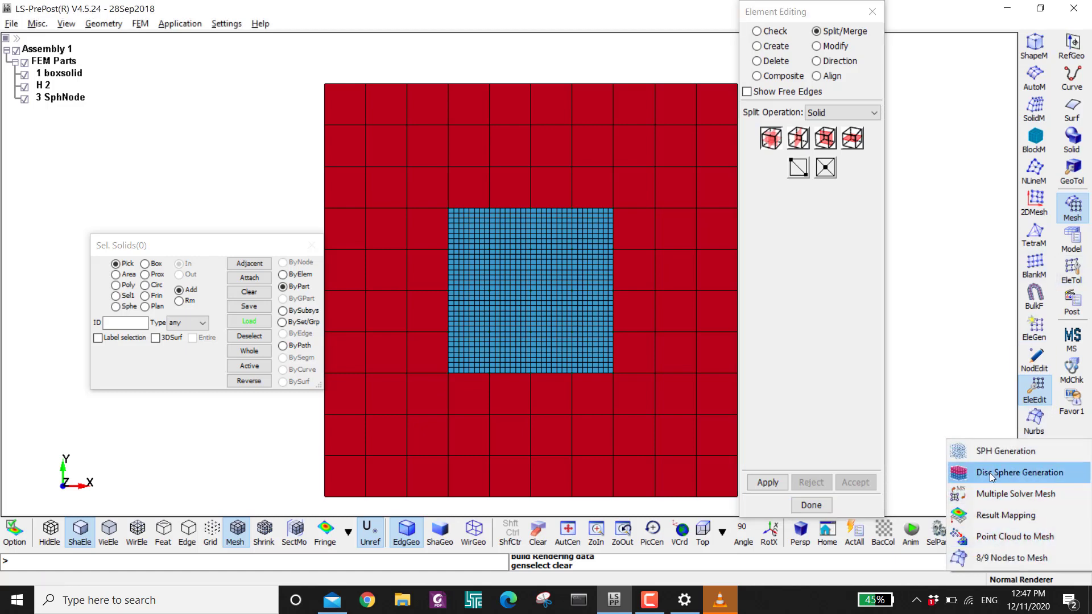
left_click(993, 448)
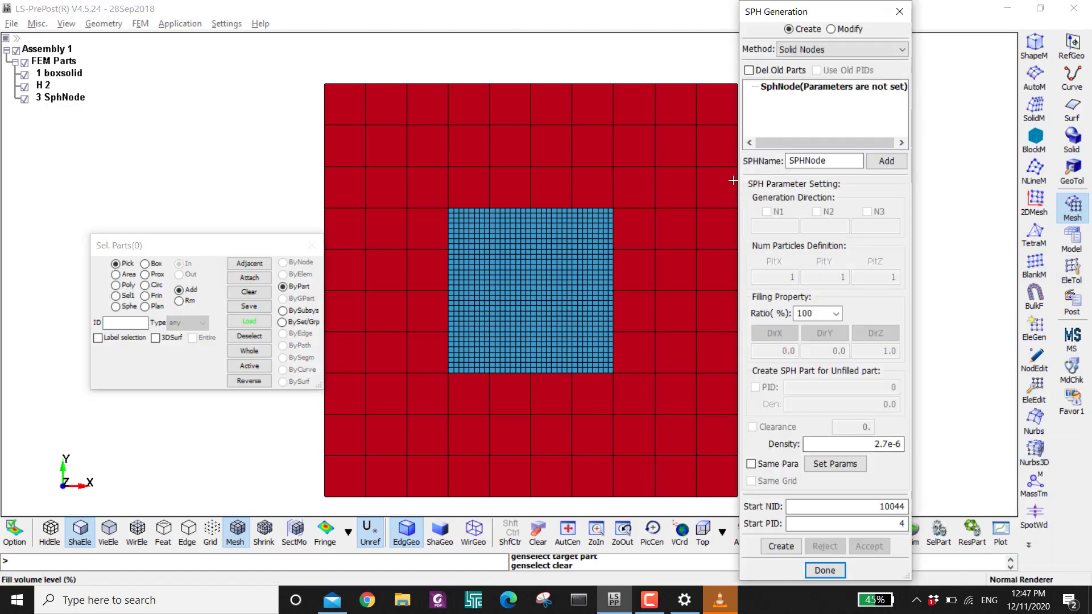
left_click(512, 257)
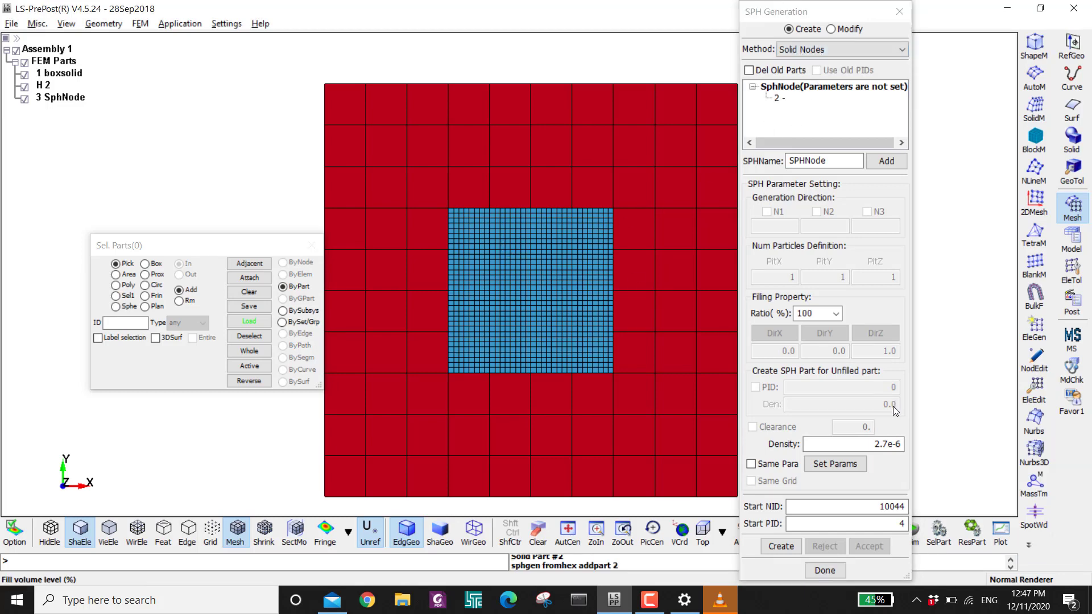
left_click(807, 443)
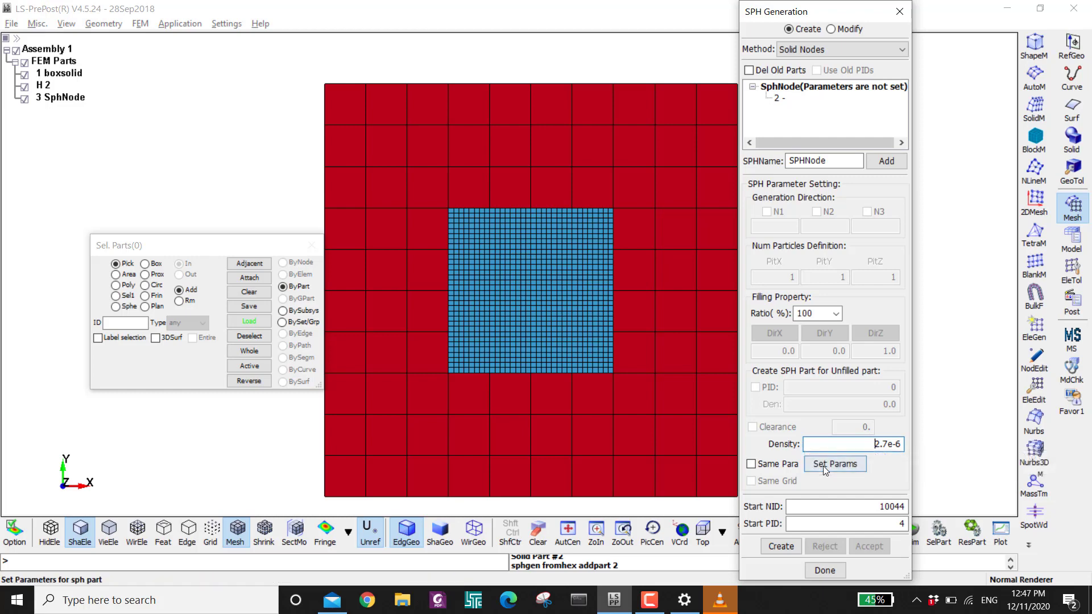
left_click(823, 466)
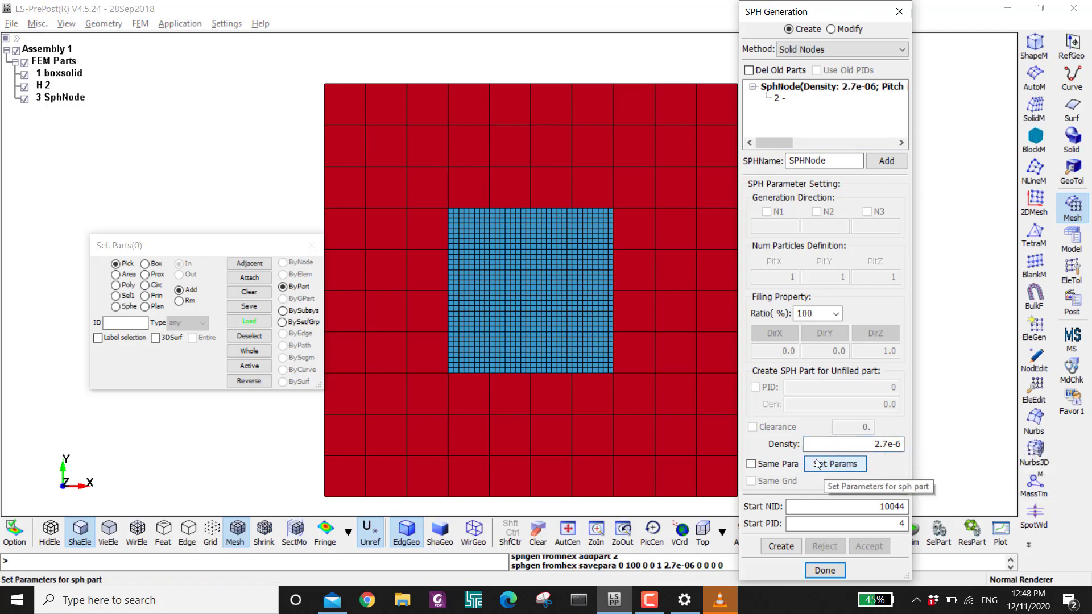
left_click(782, 547)
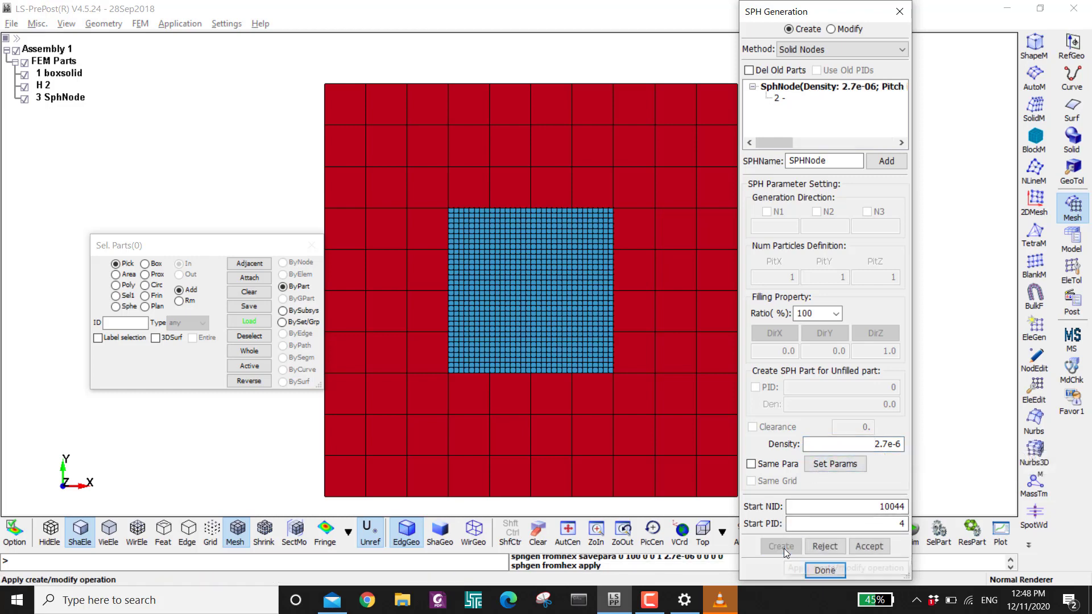
left_click(866, 547)
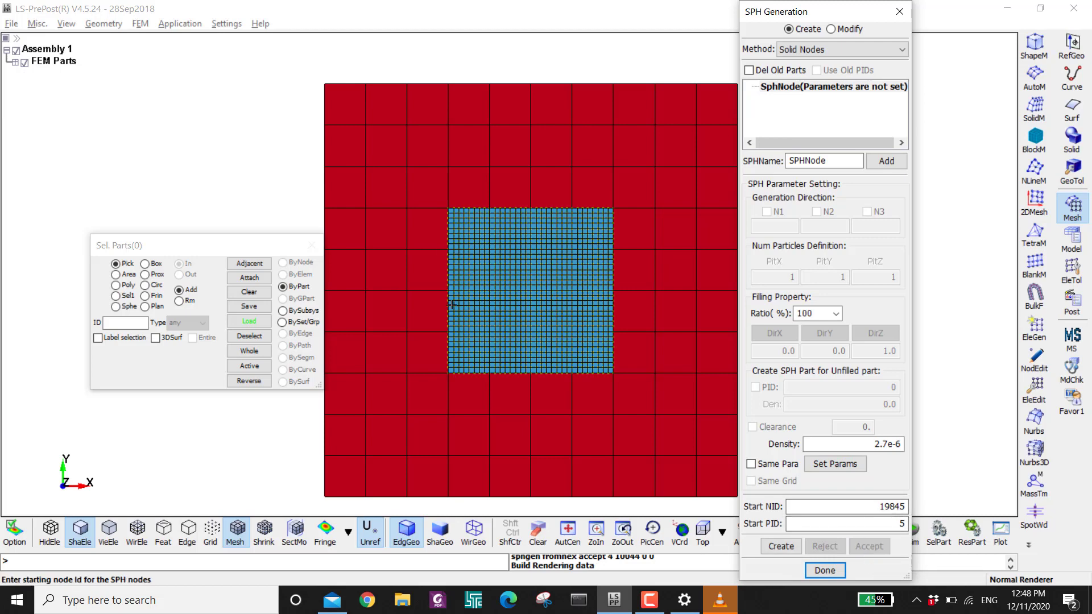
Temporarily hide SPH part 3 and solid part 2 to inspect the finer SPH particles of part 4
left_click(15, 62)
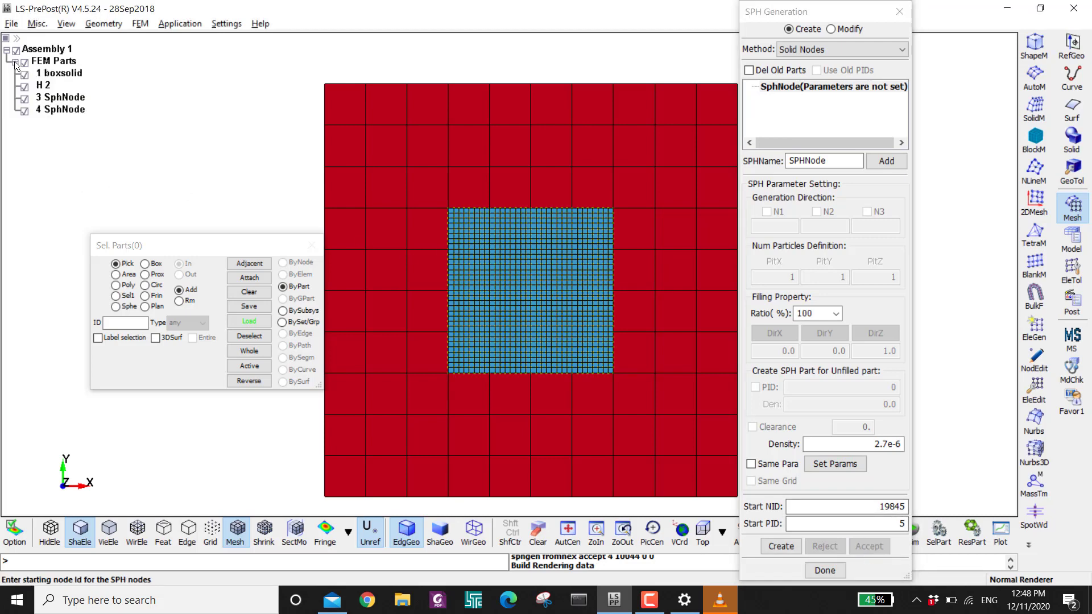
left_click(24, 97)
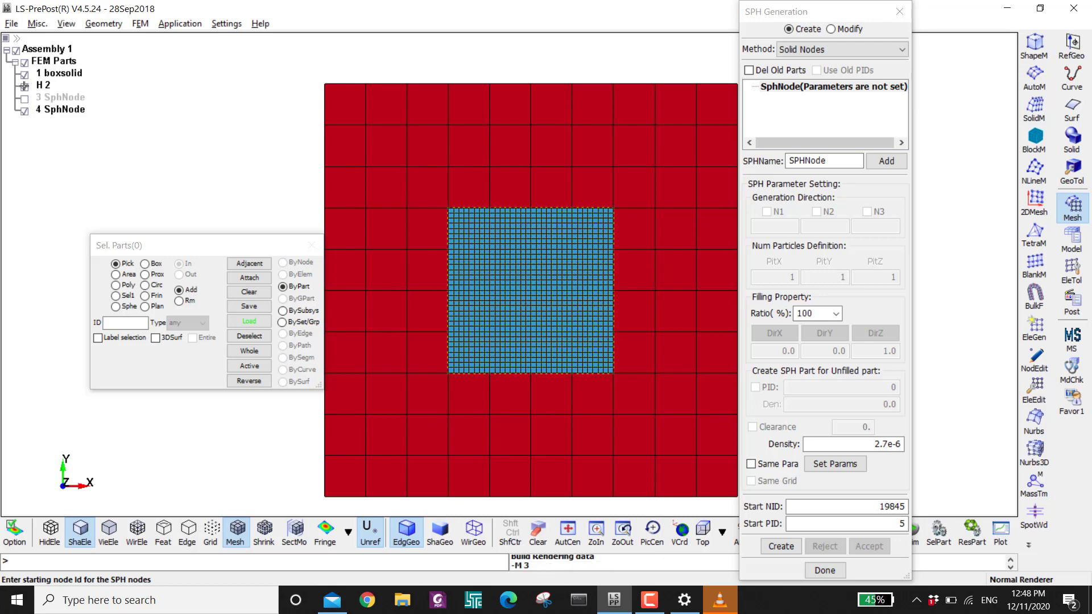
left_click(24, 86)
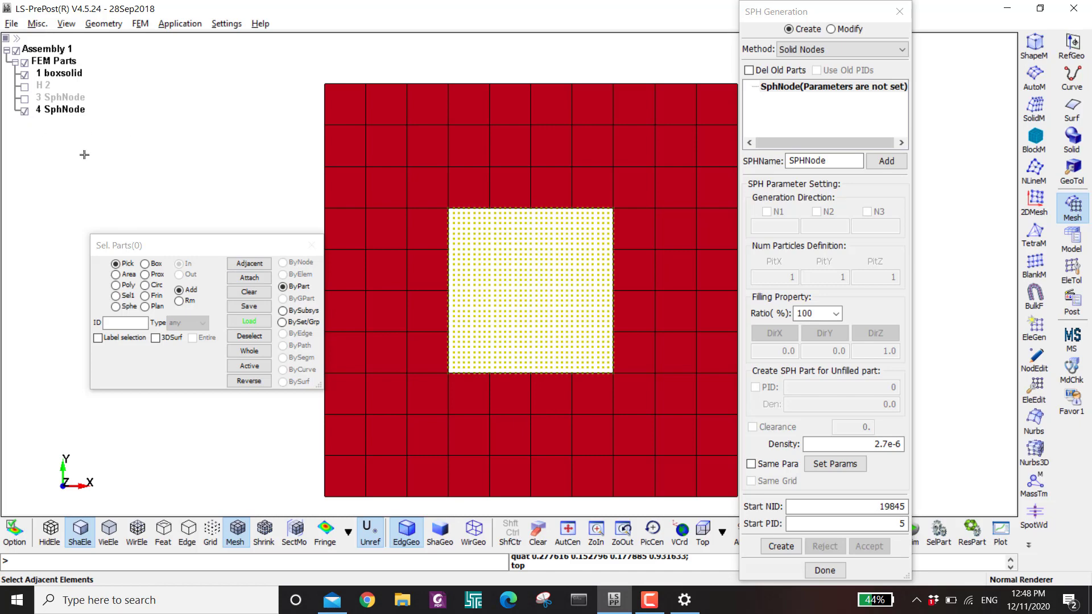
left_click(24, 98)
left_click(24, 85)
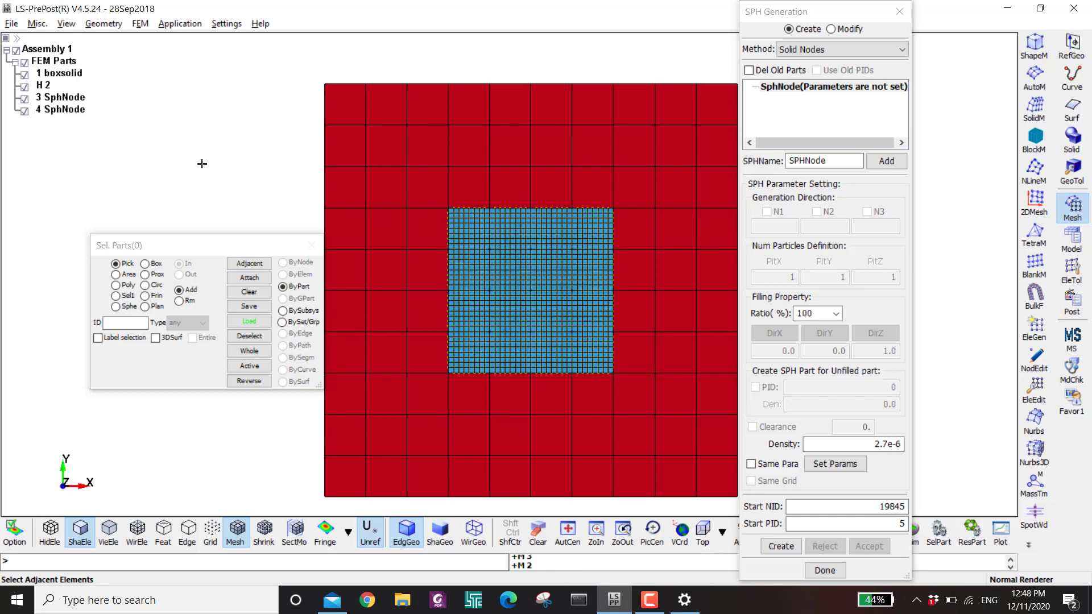
Hide both SPH parts, 3 and 4, and solid part 2 so only the outer plate is displayed
left_click(24, 99)
left_click(24, 111)
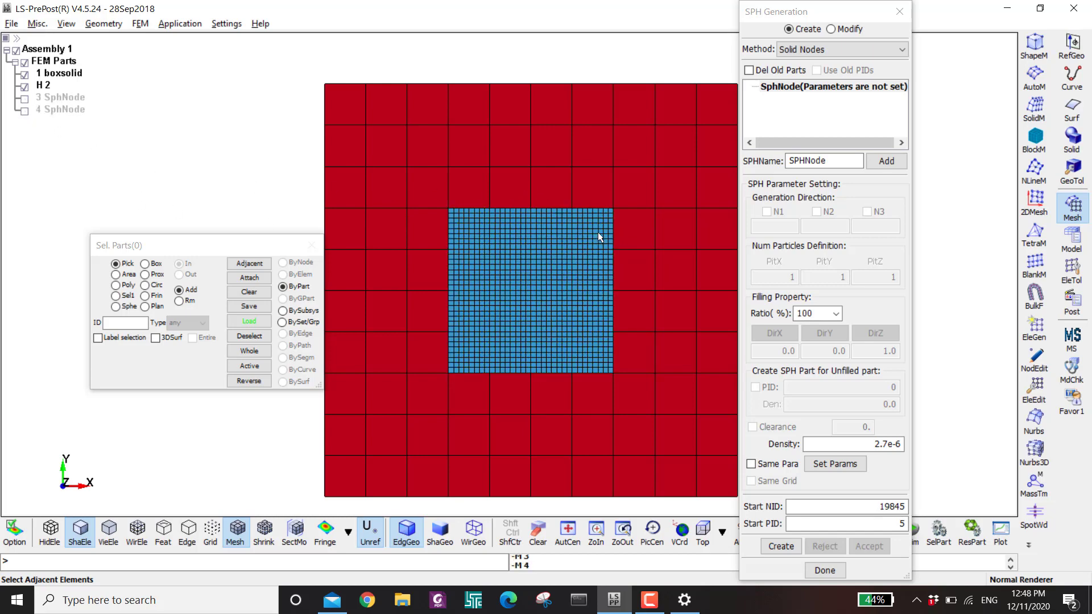
scroll(582, 221, "up", 2)
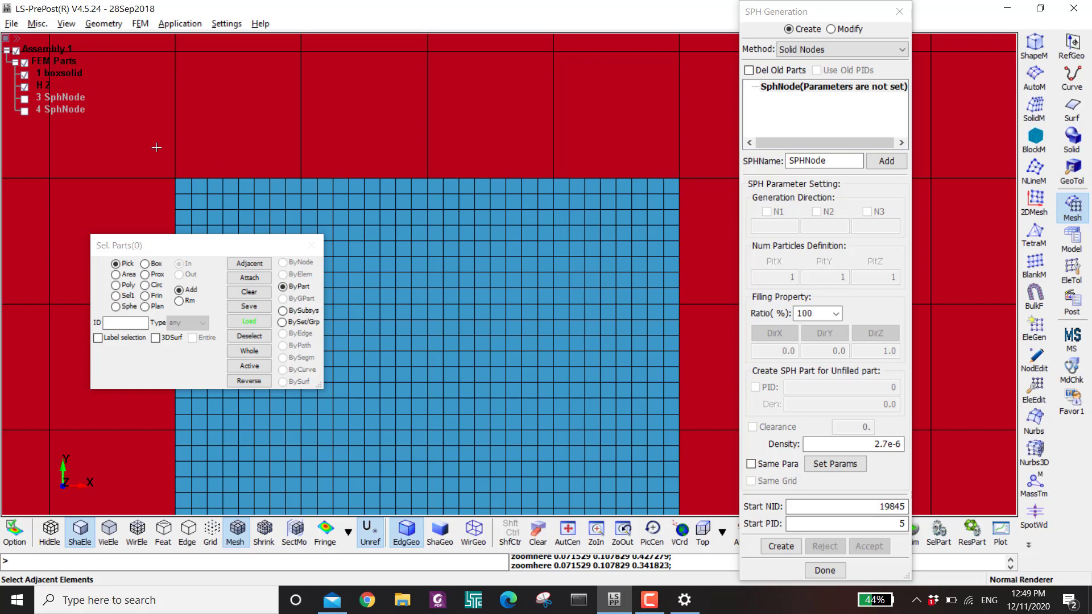
left_click(25, 86)
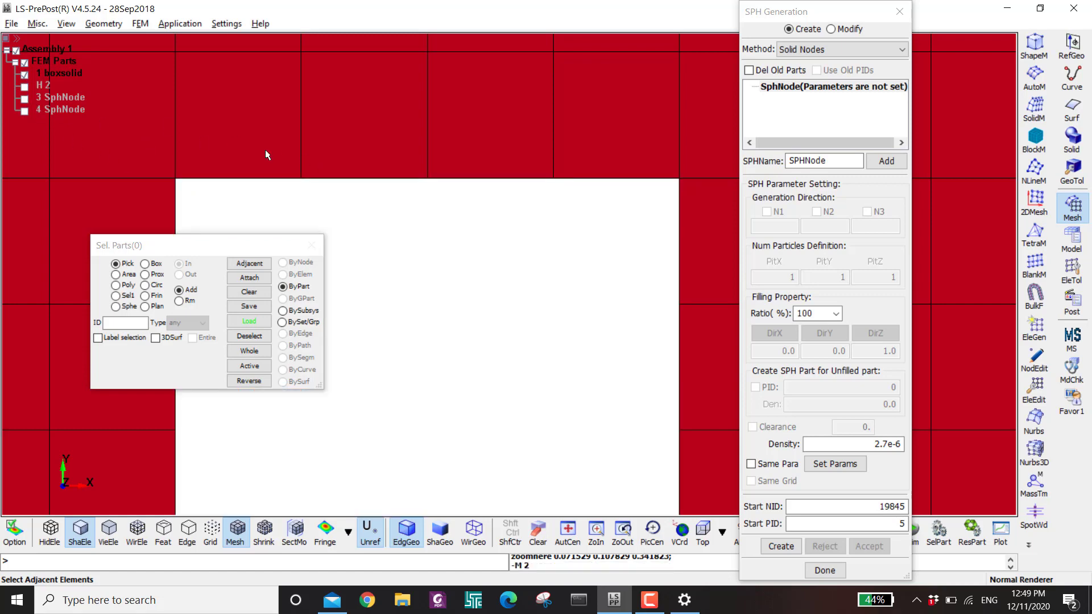
scroll(403, 203, "down", 2)
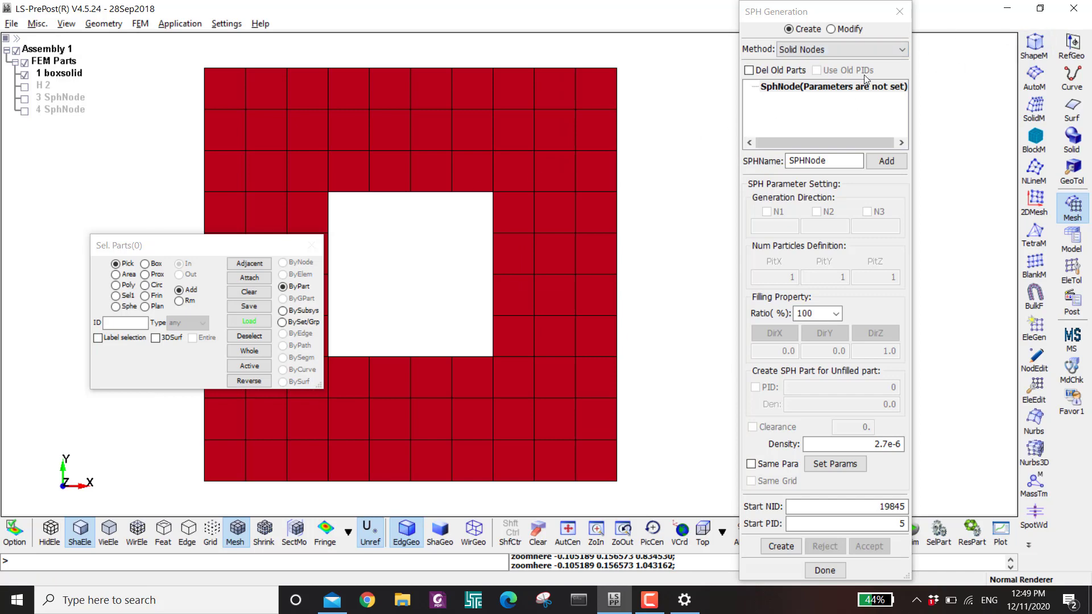
Start a Box Solid region in the Shape Mesher, taking its minimum point 30, 30, 0 from the opening's bottom corner node
left_click(1031, 48)
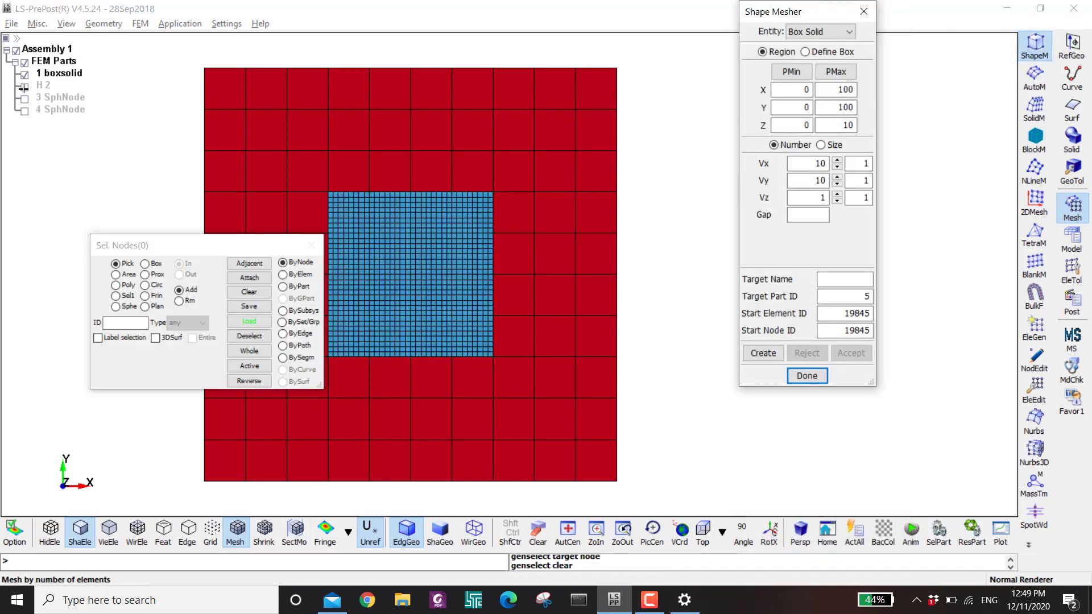
left_click_drag(769, 15, 758, 46)
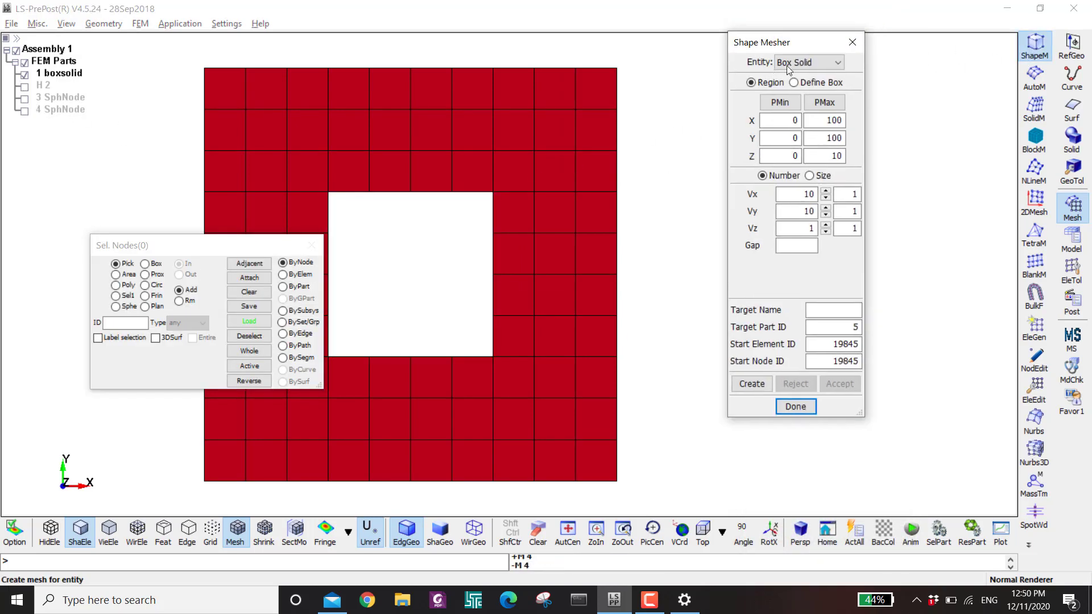
left_click_drag(424, 316, 476, 228, "shift")
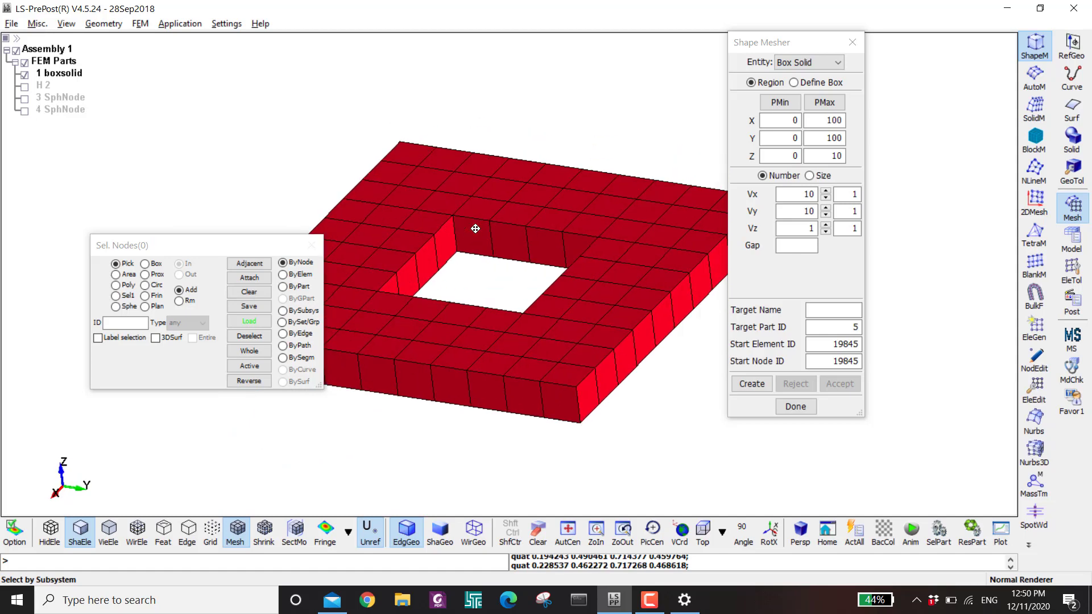
scroll(475, 228, "up", 2)
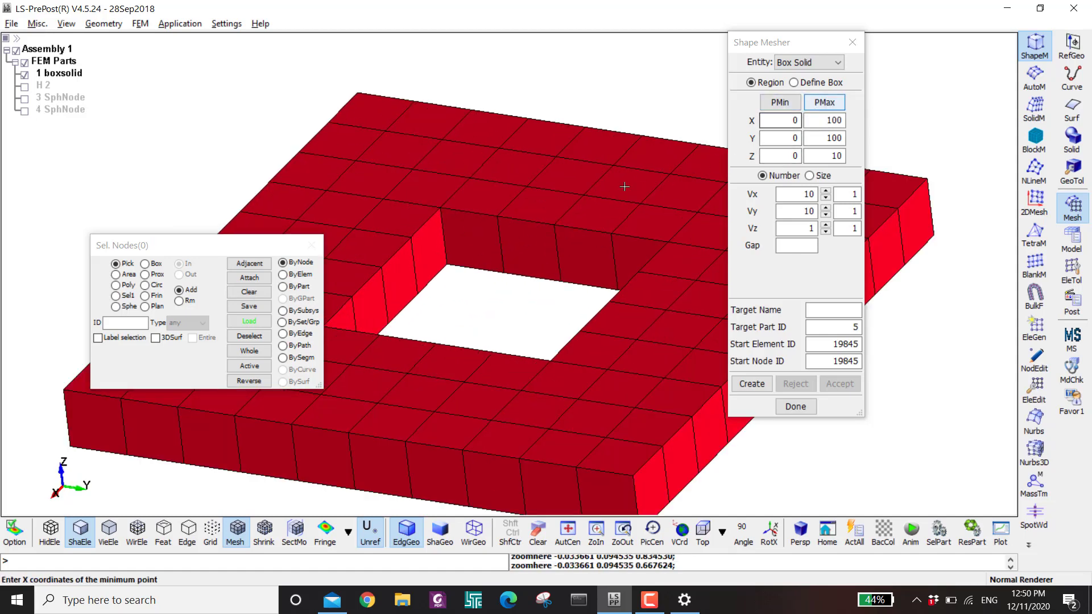
scroll(445, 280, "up", 5)
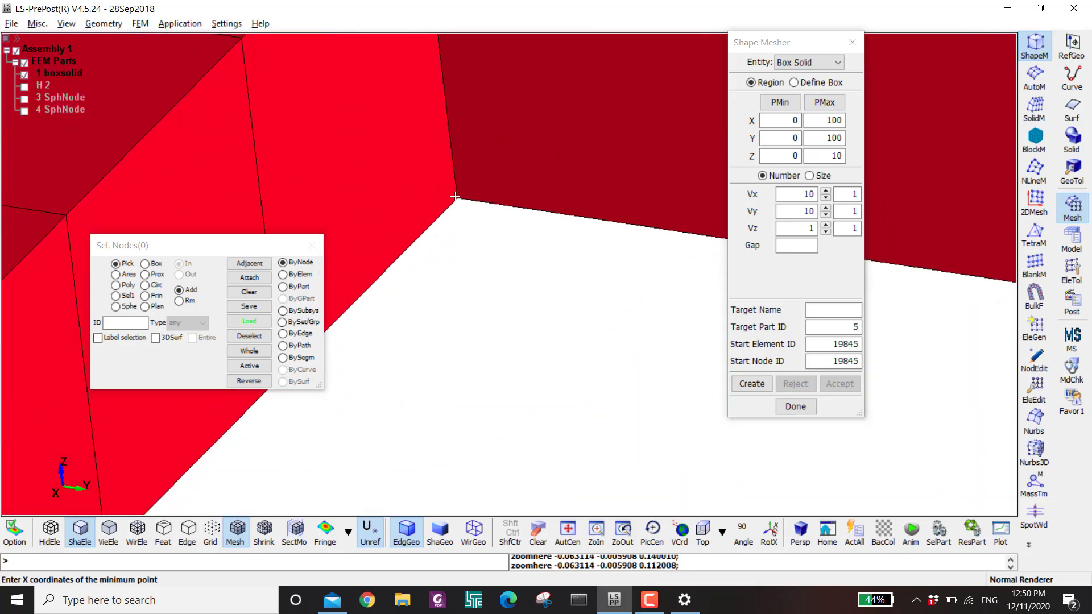
left_click(454, 197)
Set the box region's maximum point to 70, 70, 10 from the diagonally opposite upper corner node of the opening
scroll(459, 263, "down", 5)
scroll(561, 352, "up", 2)
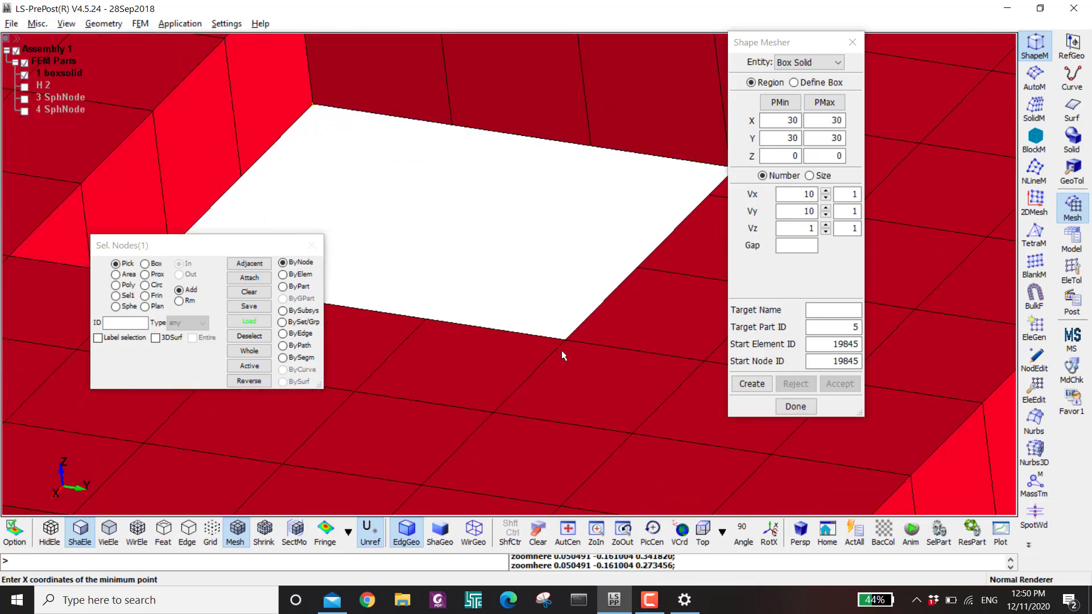
scroll(561, 350, "up", 2)
left_click(571, 336)
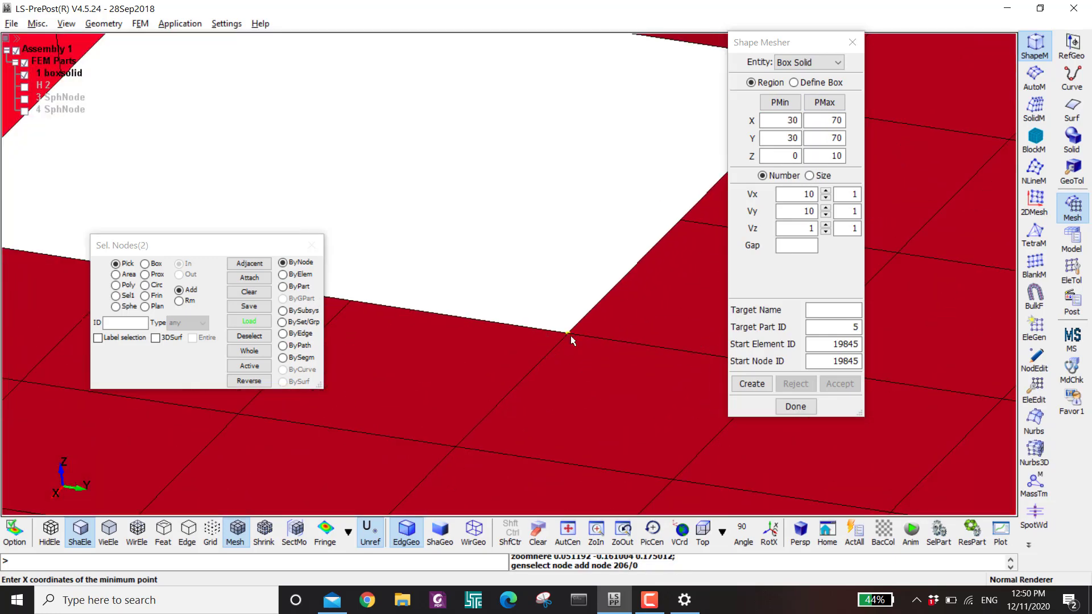
scroll(571, 336, "down", 5)
scroll(487, 269, "up", 2)
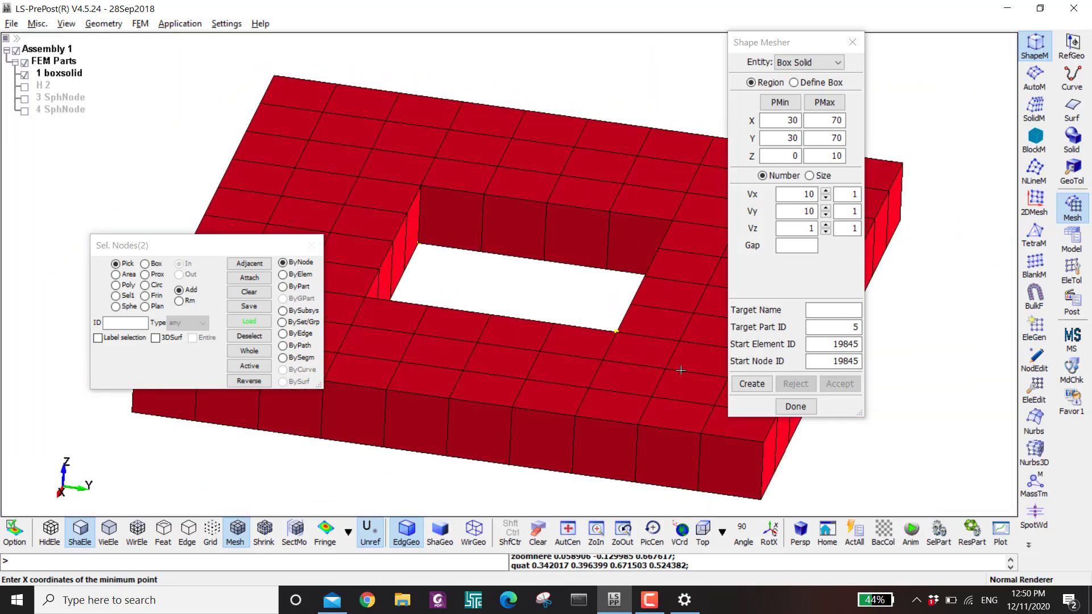
Try meshing the box region with 40 elements along X, 40 along Y and 10 along Z
left_click(752, 384)
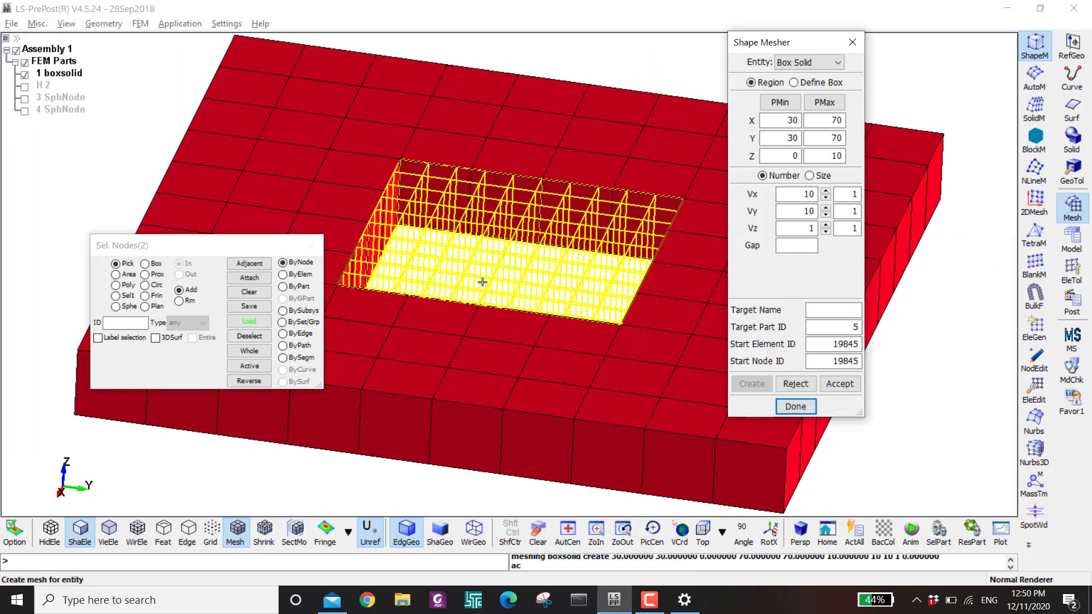
left_click_drag(386, 276, 487, 278, "ctrl")
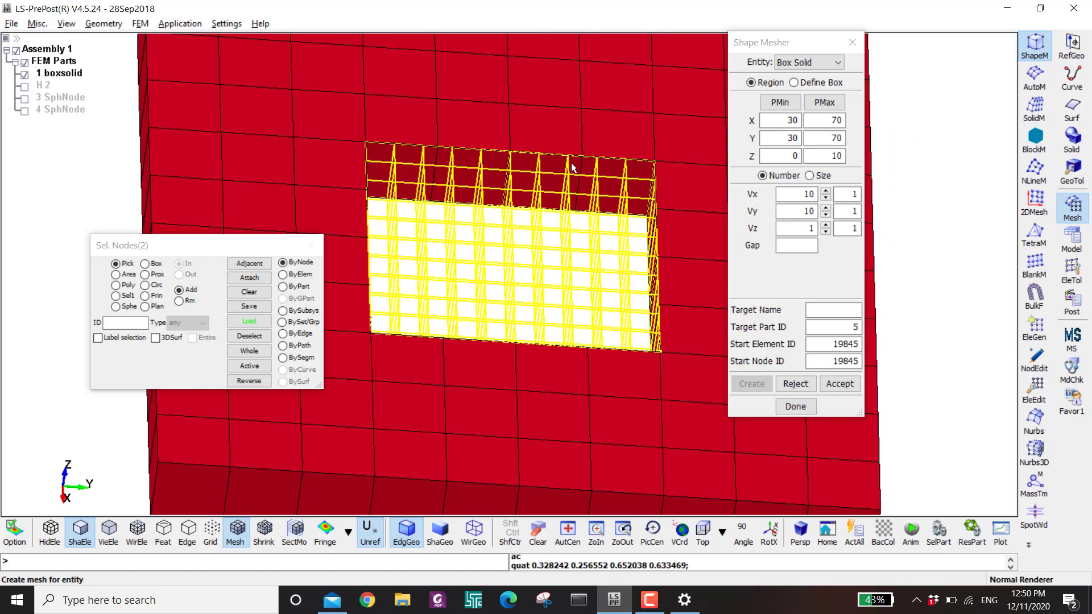
double_click(788, 194)
type("40")
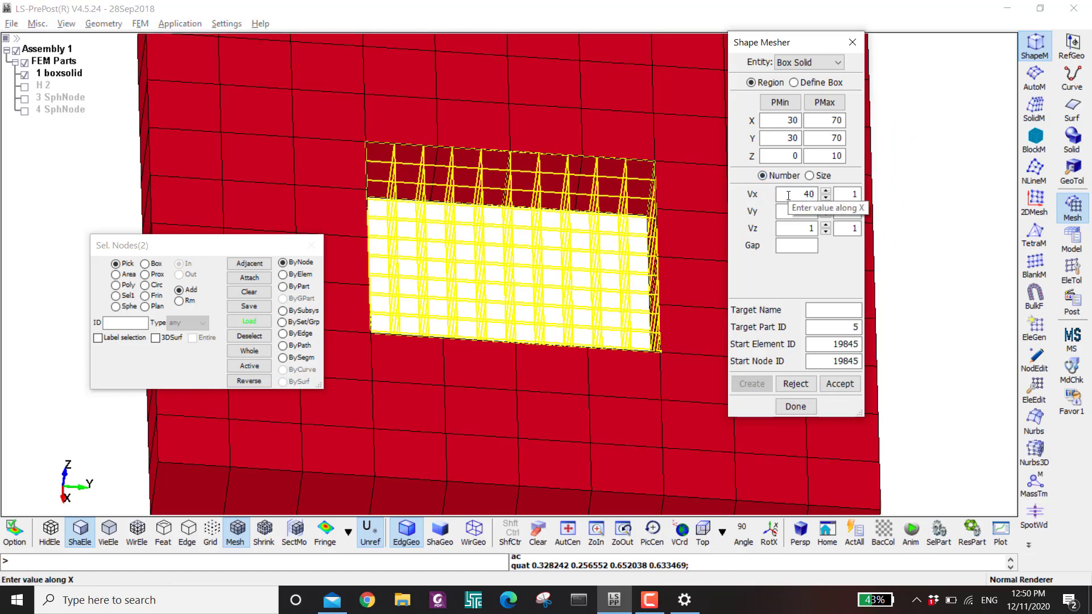
key("Tab")
type("40")
key("Tab")
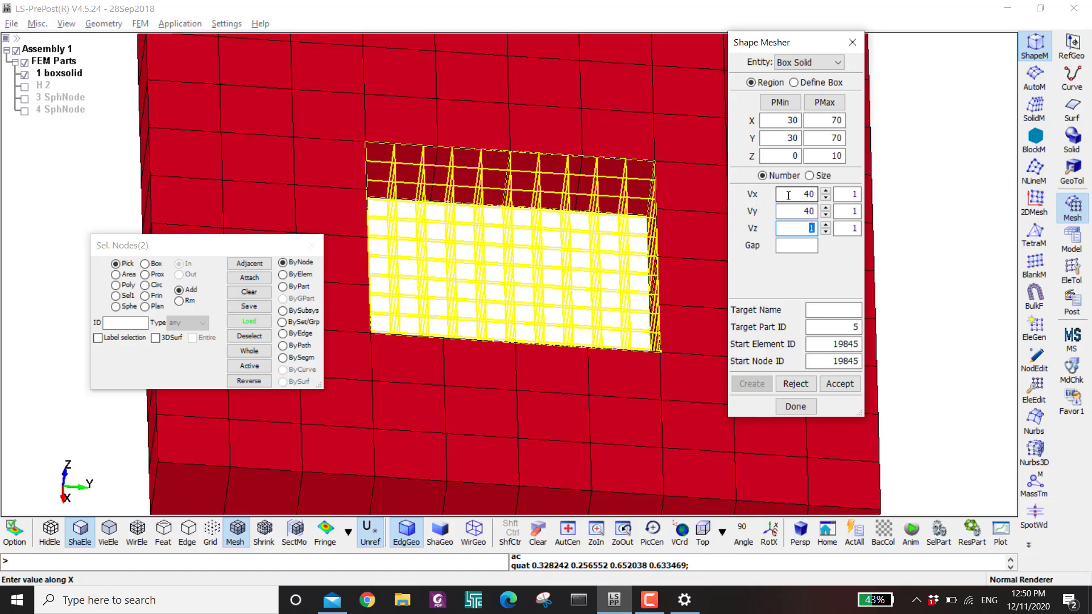
type("10")
Replace the previewed box mesh with one of 50 elements along X, 50 along Y and 5 along Z, and accept it
double_click(790, 195)
type("50")
key("Tab")
type("50")
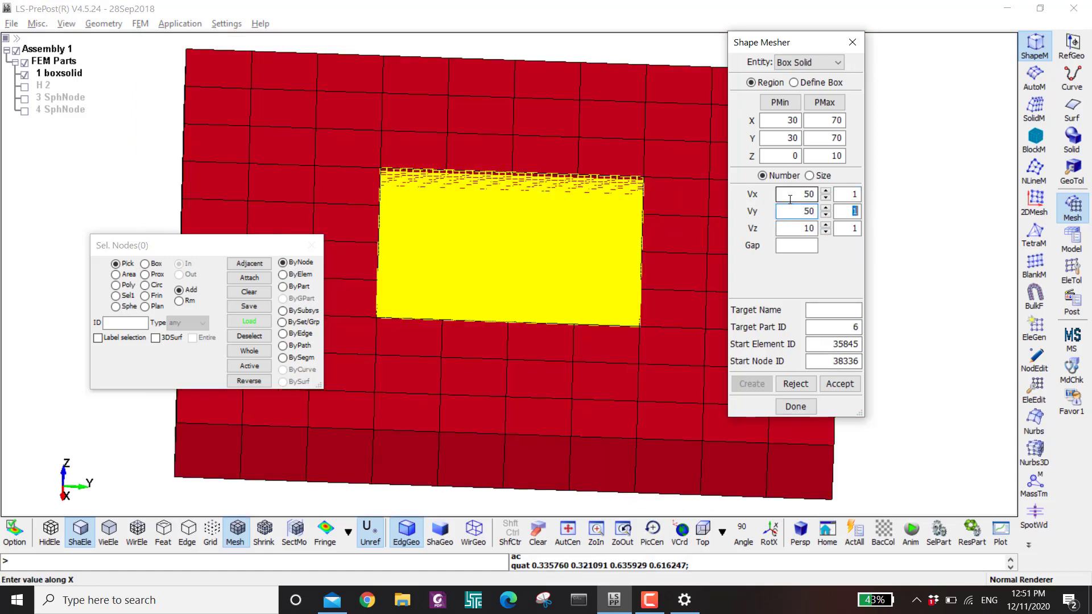
key("Tab")
type("5")
left_click(778, 387)
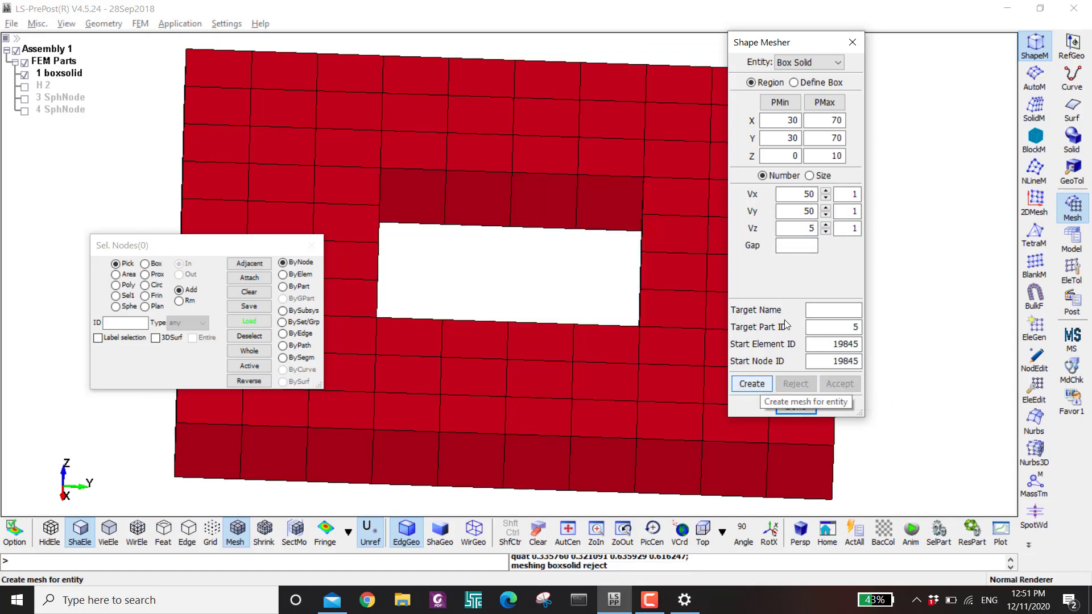
left_click(755, 381)
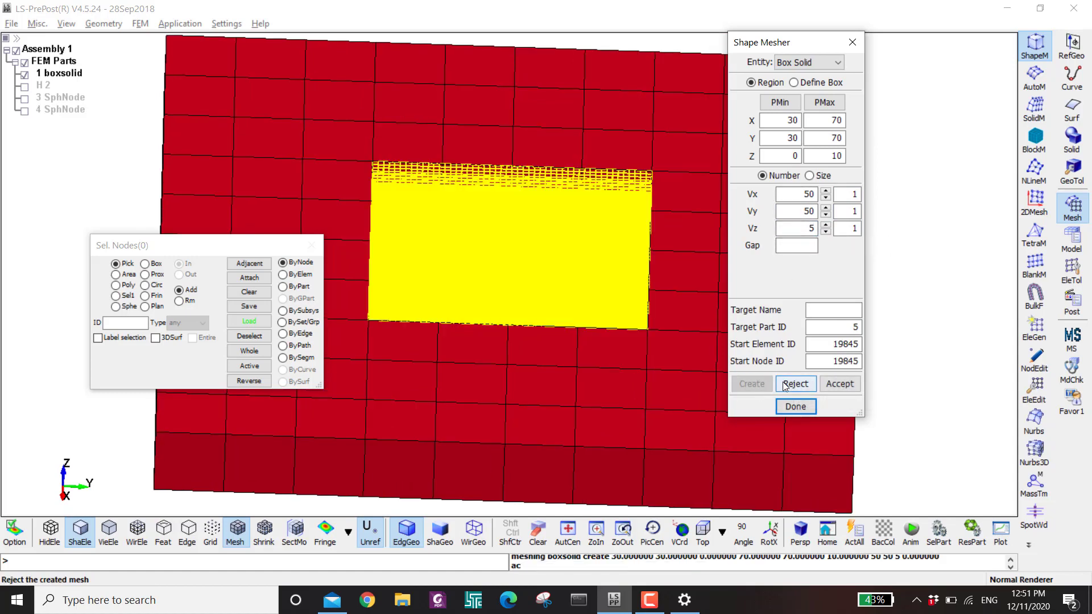
left_click(840, 384)
left_click_drag(549, 260, 528, 397, "shift")
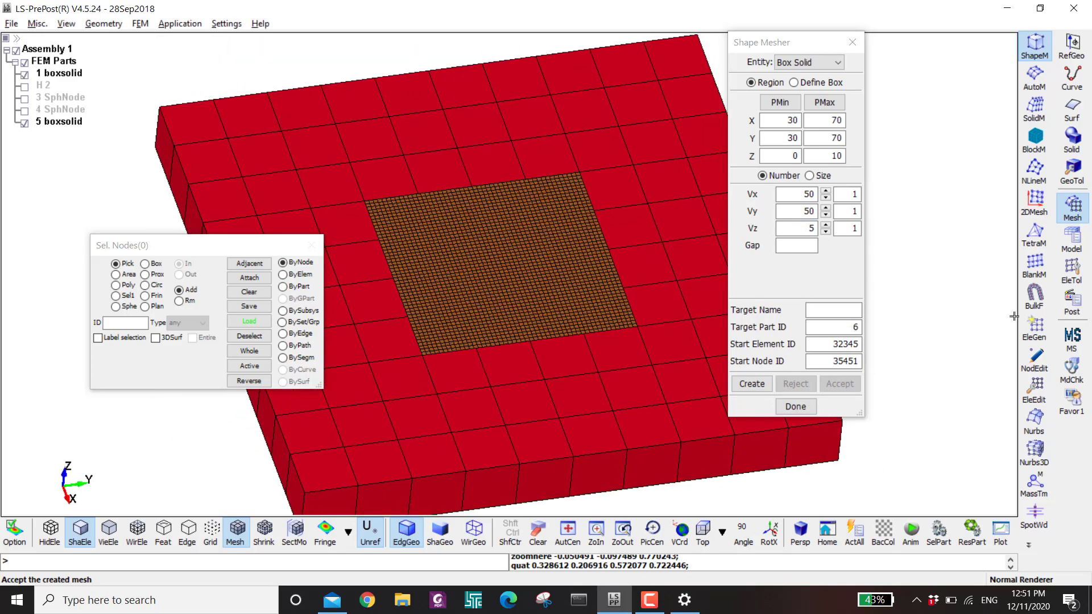
Generate SPH particles from box solid part 5 using the Solid Nodes method with density 2.7e-6, and accept them
left_click(1027, 544)
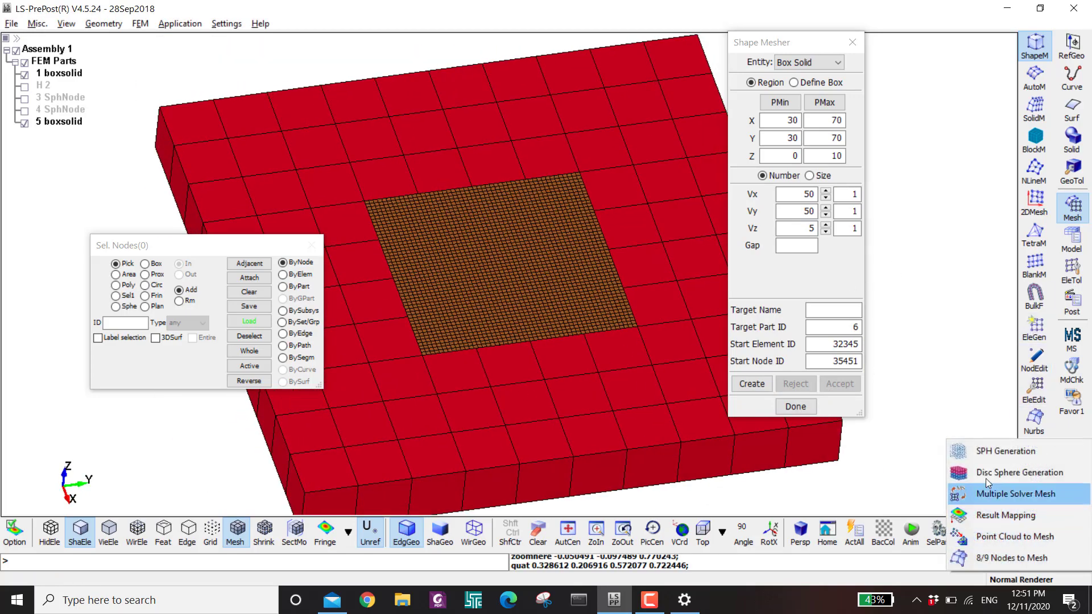
left_click(988, 457)
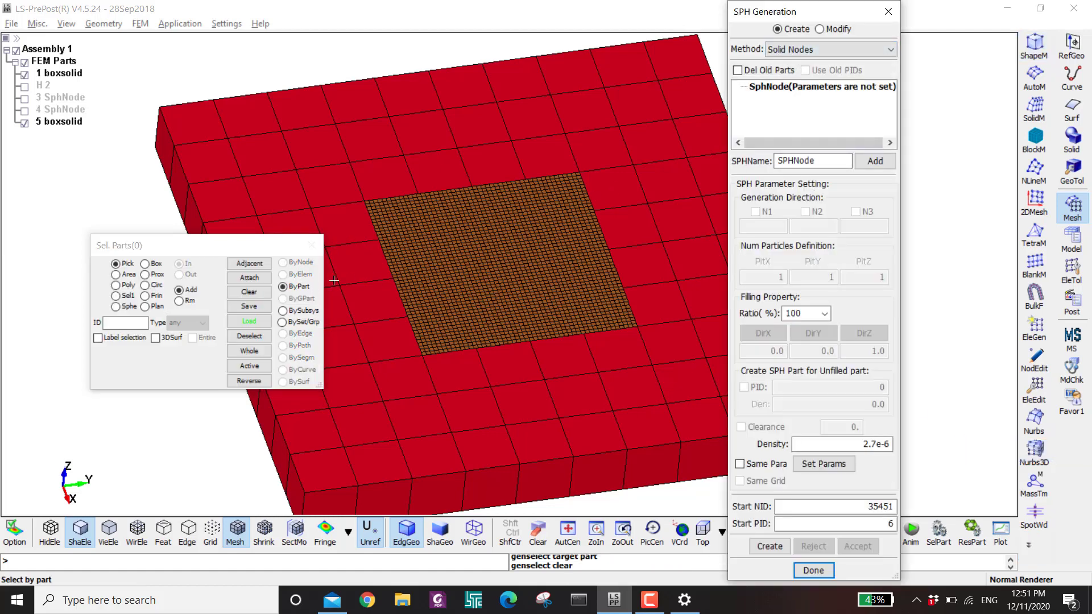
left_click(465, 252)
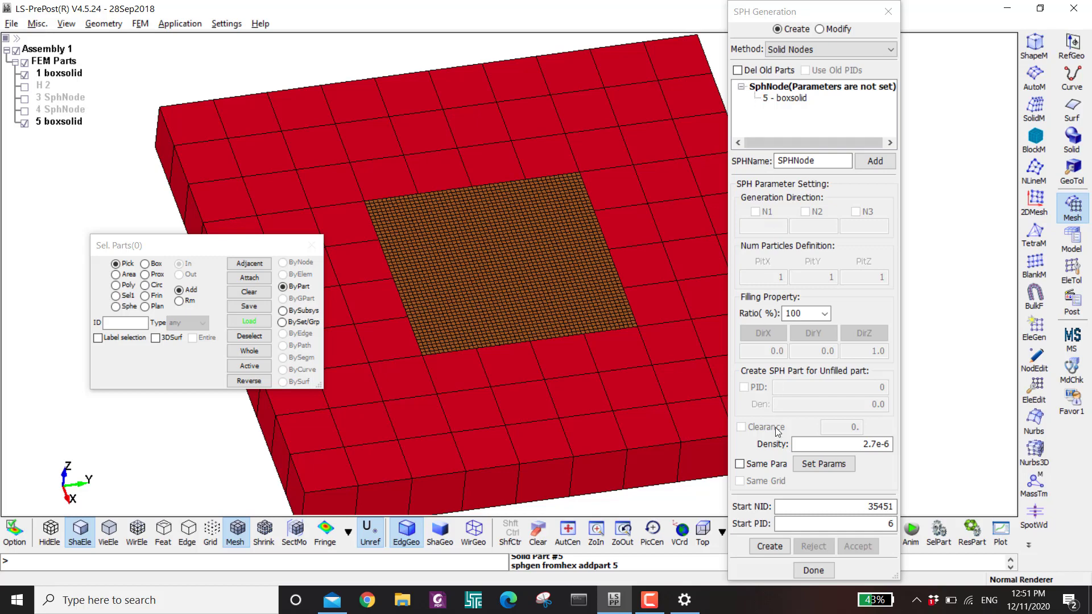
left_click(821, 462)
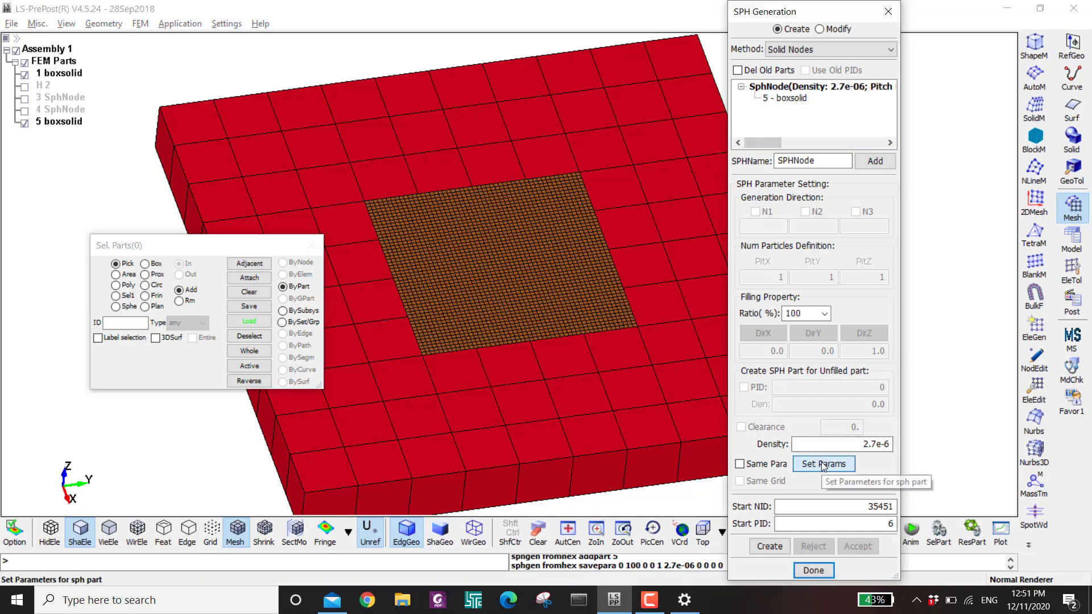
left_click(782, 550)
left_click(852, 547)
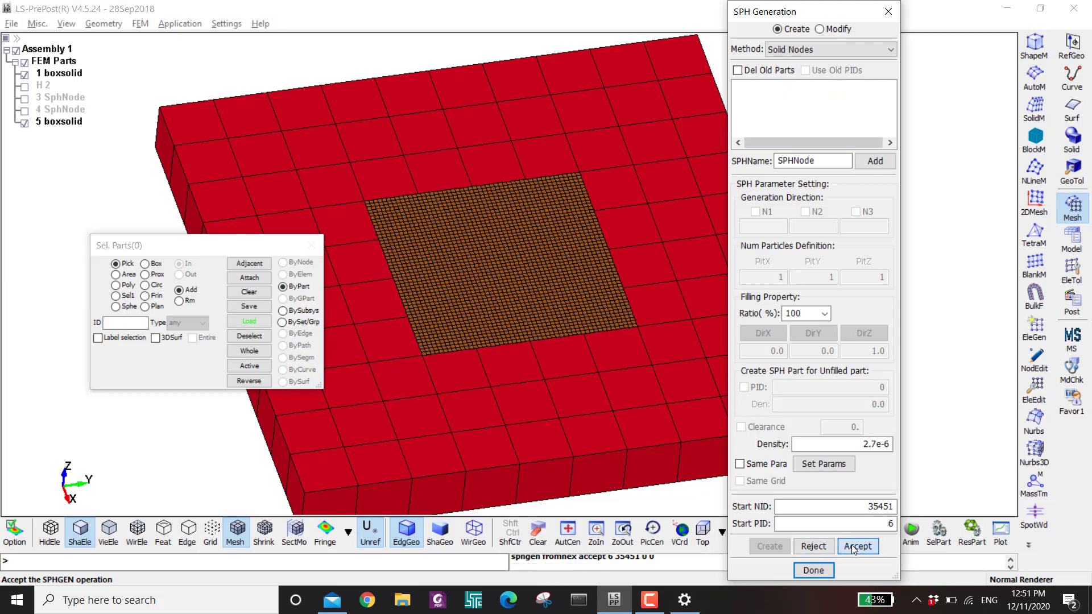
Show only outer plate part 1 and SPH part 6 in top view, with parts 2 to 5 hidden
left_click(13, 63)
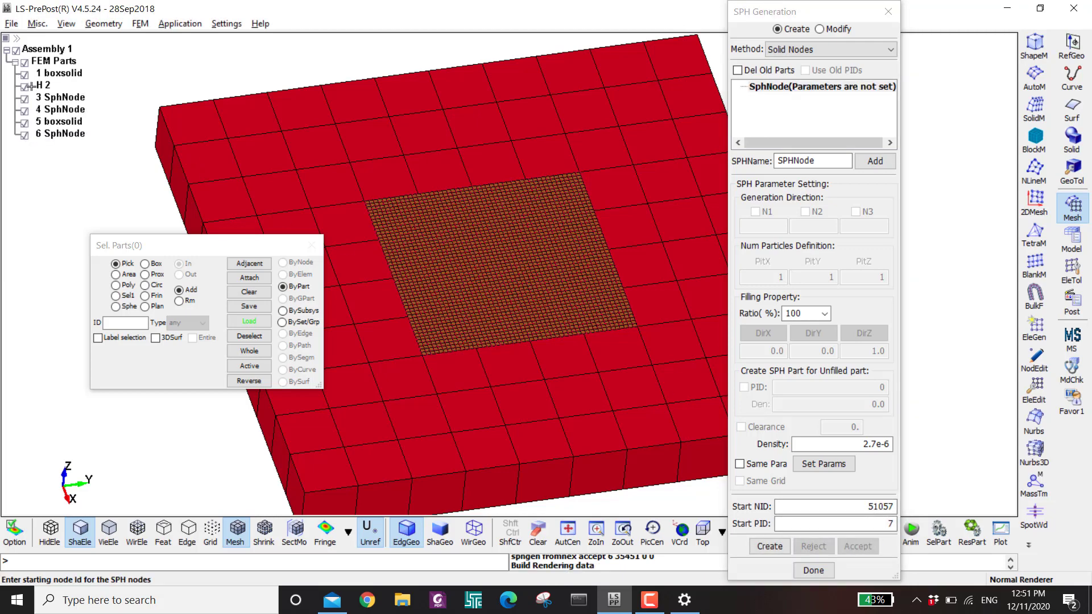
left_click(25, 87)
left_click(25, 98)
left_click(25, 111)
left_click(25, 123)
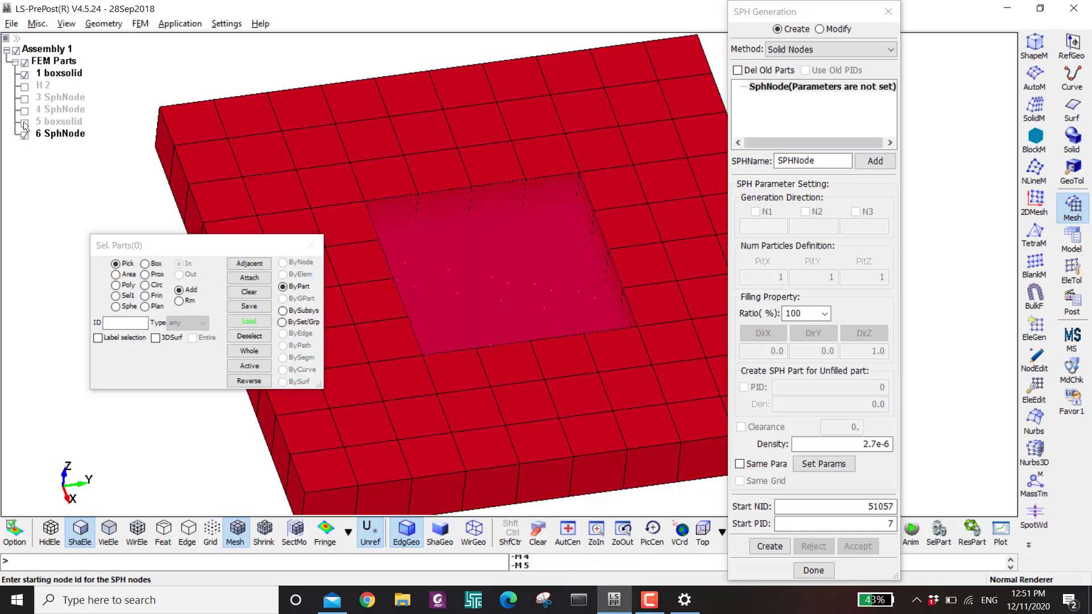
left_click(703, 531)
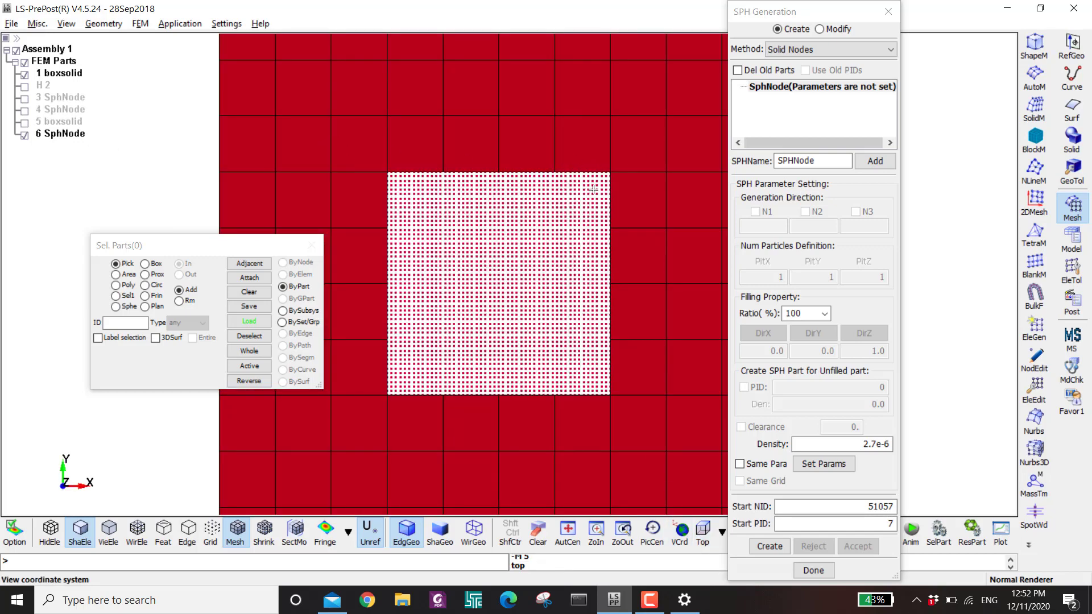
scroll(593, 189, "down", 2)
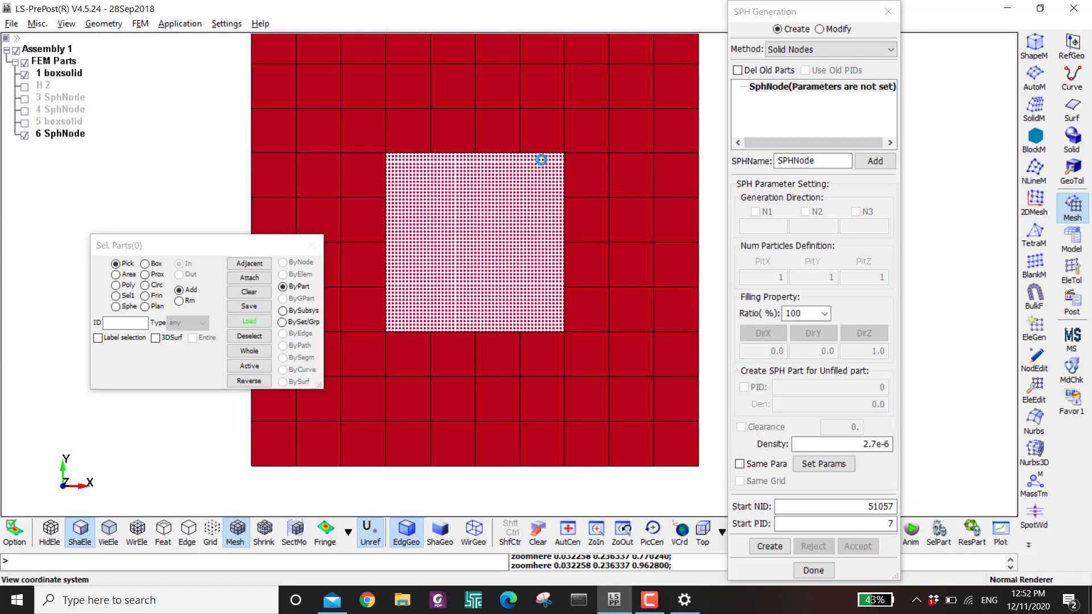
middle_click_drag(541, 160, 575, 206, "shift")
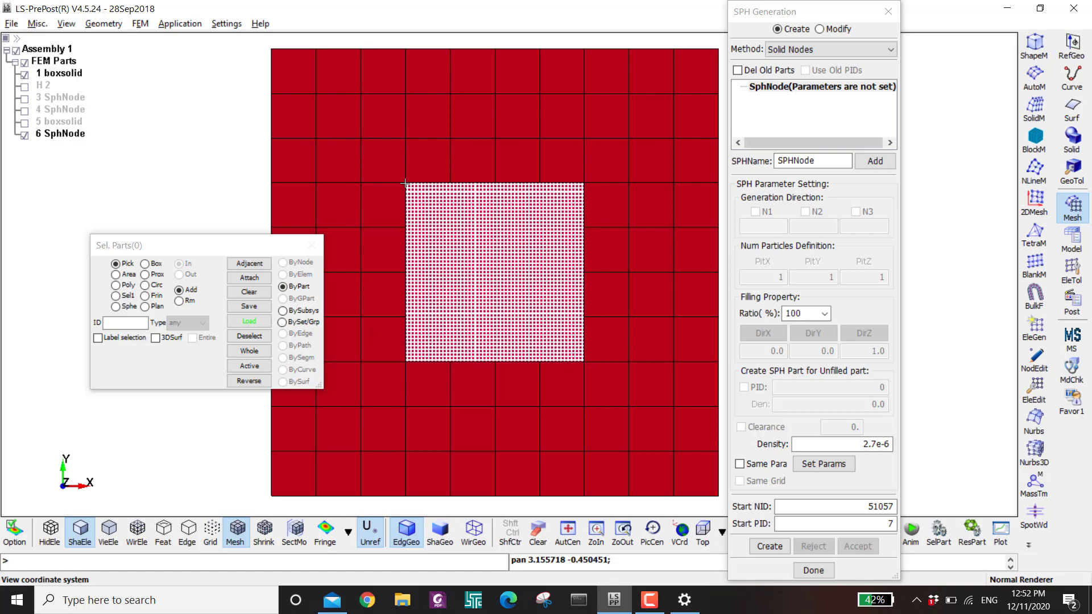
Open a CONTACT_TIED_NODES_TO_SURFACE keyword form from the list of all keywords
left_click(1071, 238)
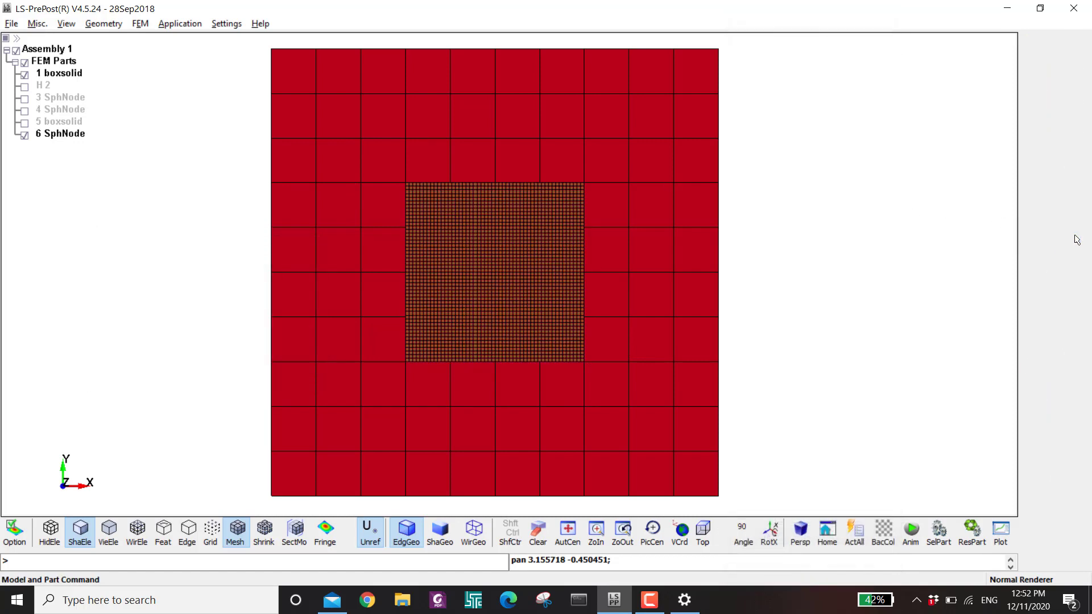
left_click(1035, 80)
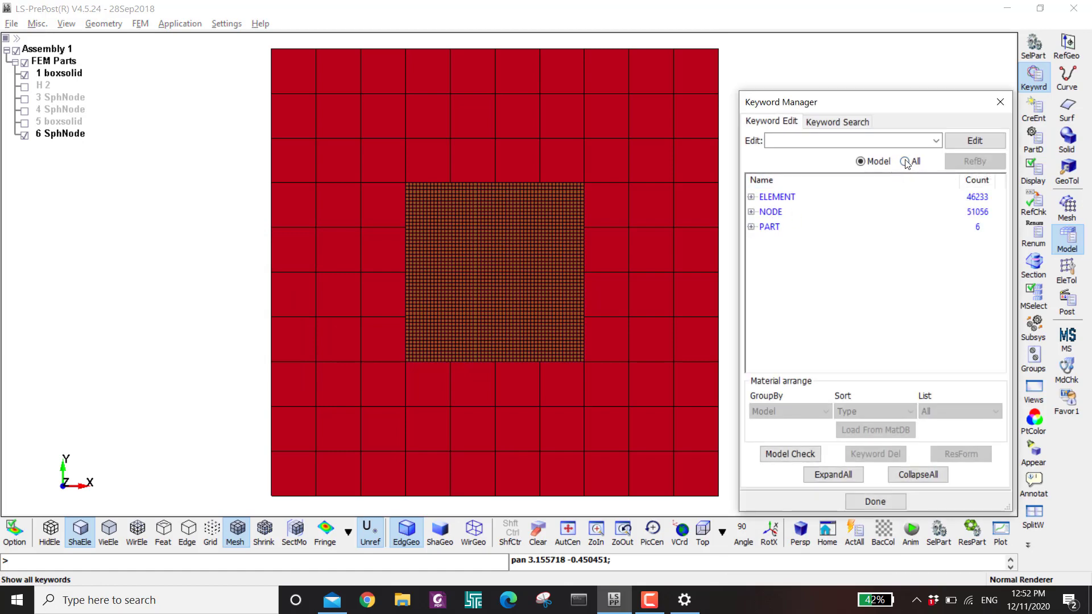
left_click(905, 162)
double_click(777, 212)
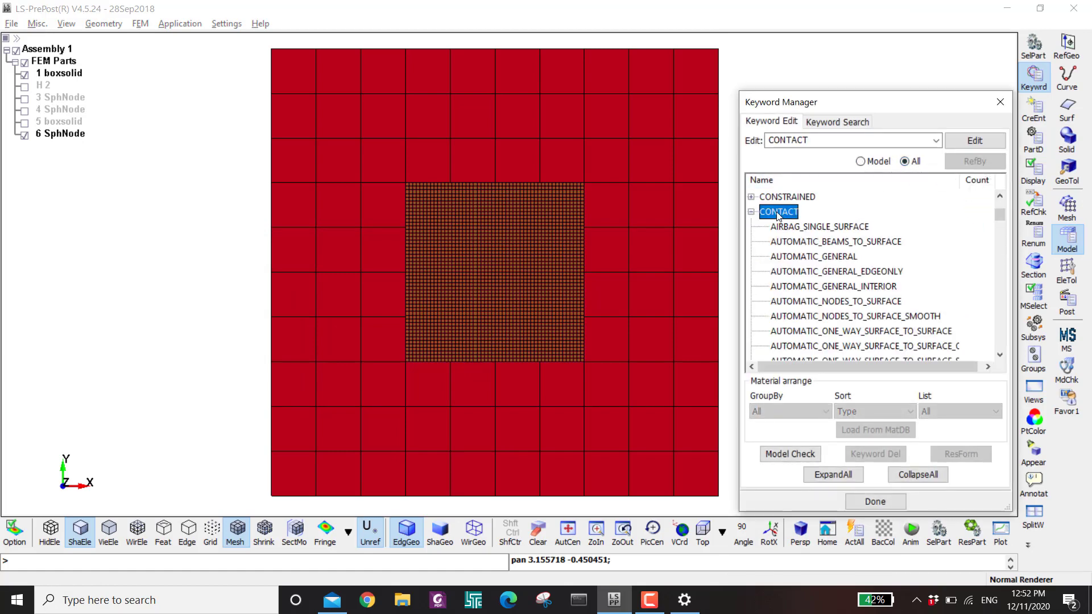
scroll(795, 216, "down", 20)
scroll(808, 216, "up", 2)
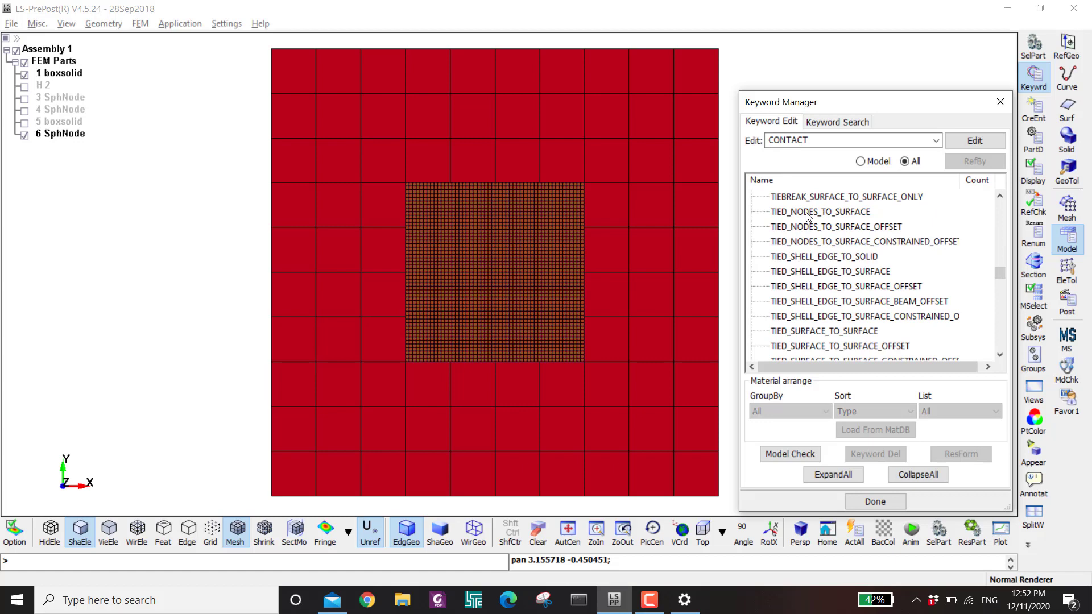
left_click(808, 212)
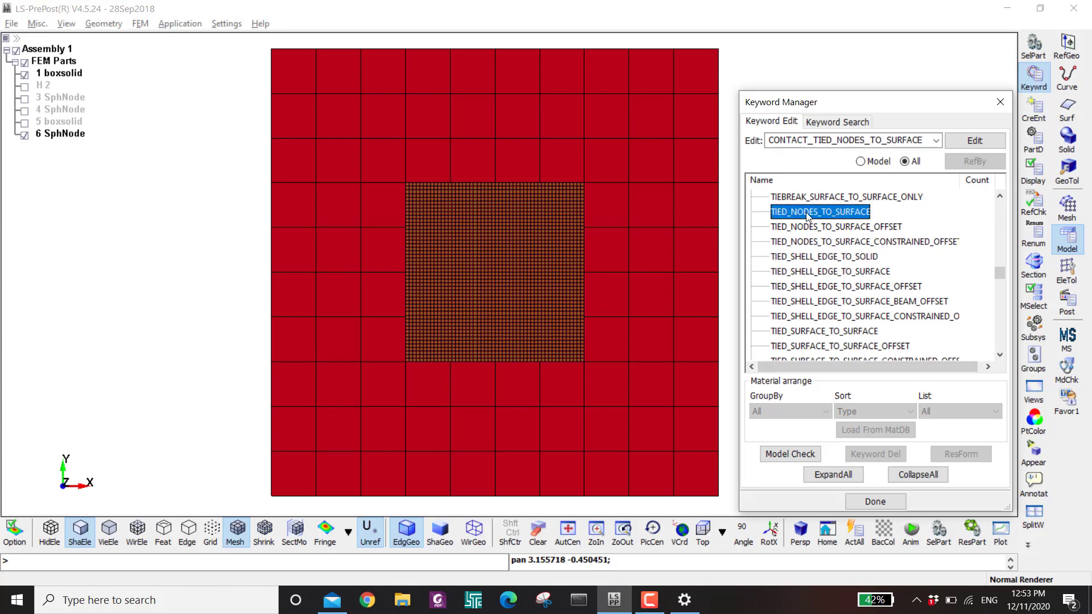
double_click(807, 214)
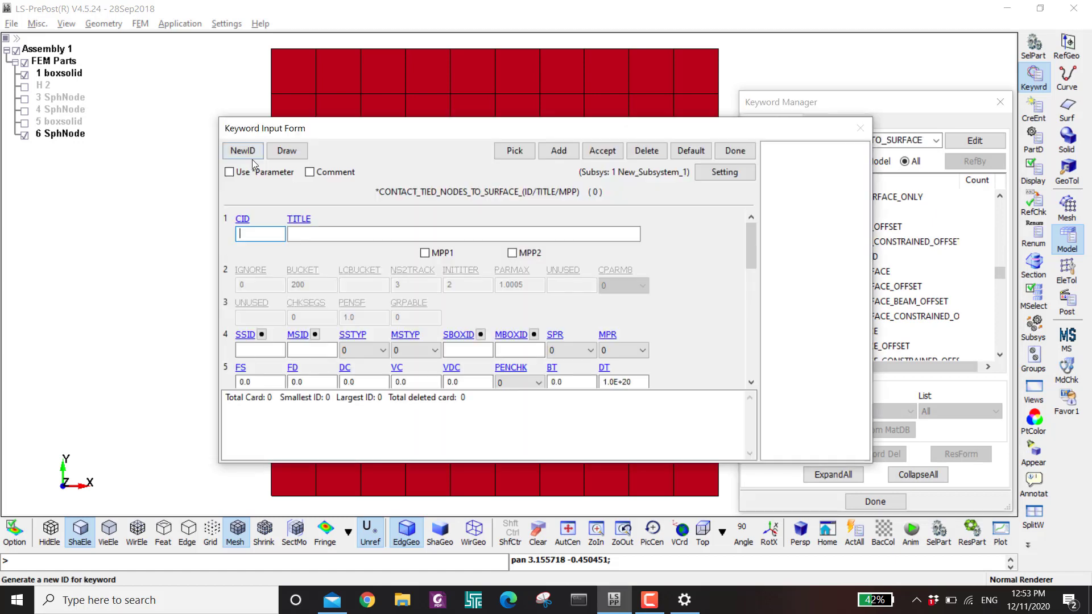
Redisplay only plate part 1 and SPH part 6 beside the contact form, and set the slave type SSTYP to 4
left_click(25, 75)
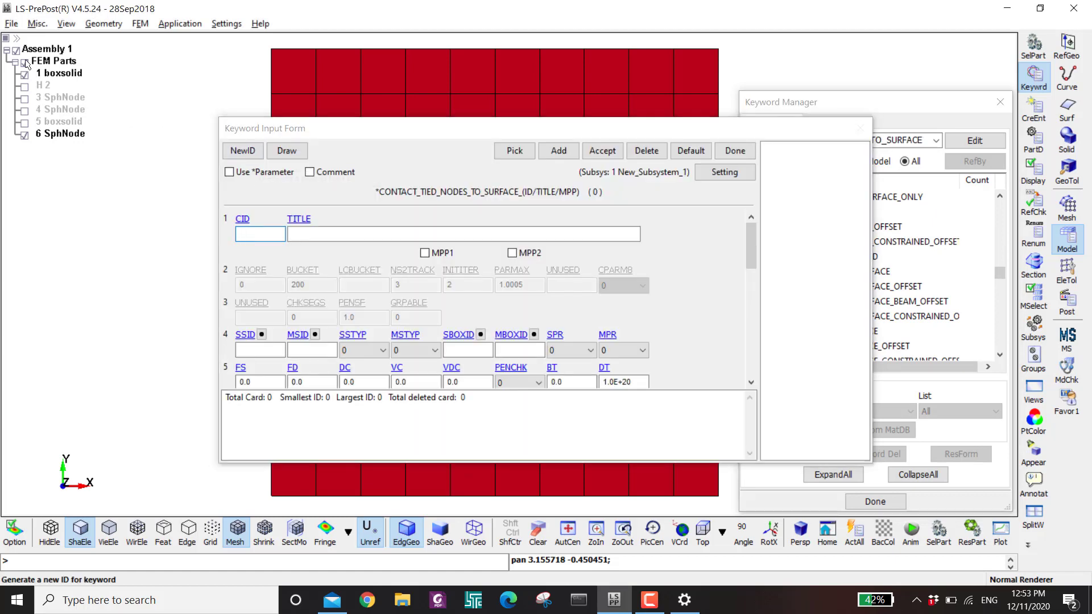
left_click(25, 135)
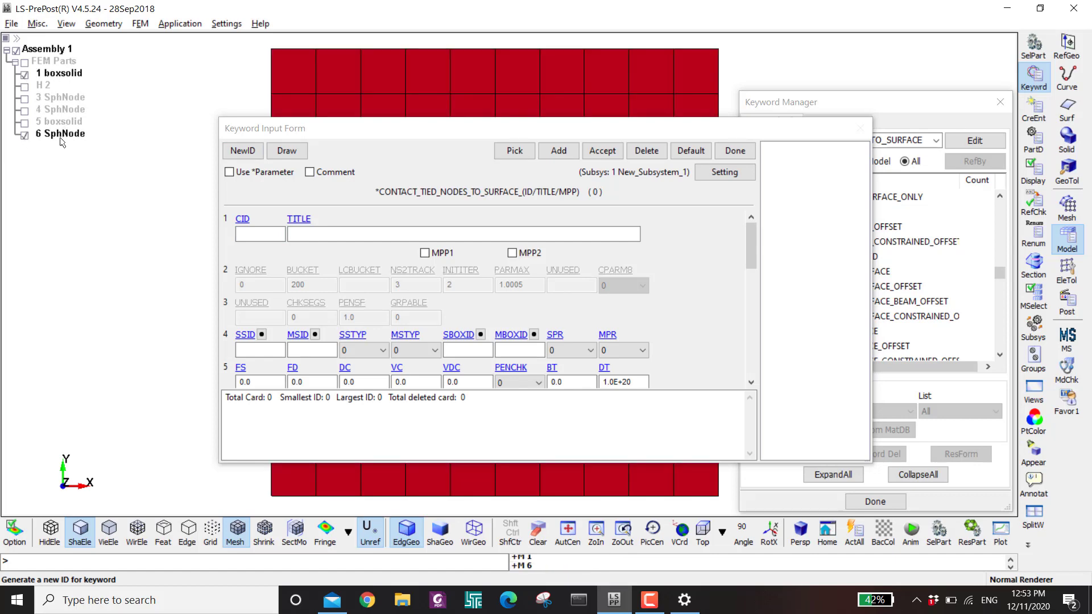
left_click_drag(278, 135, 556, 152)
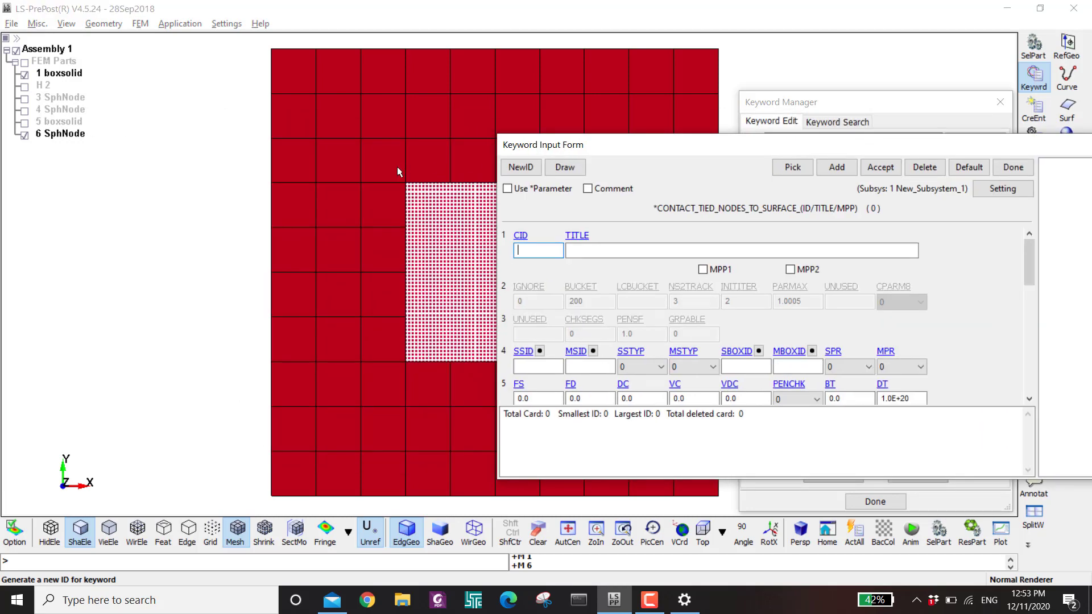
middle_click_drag(374, 179, 216, 180, "shift")
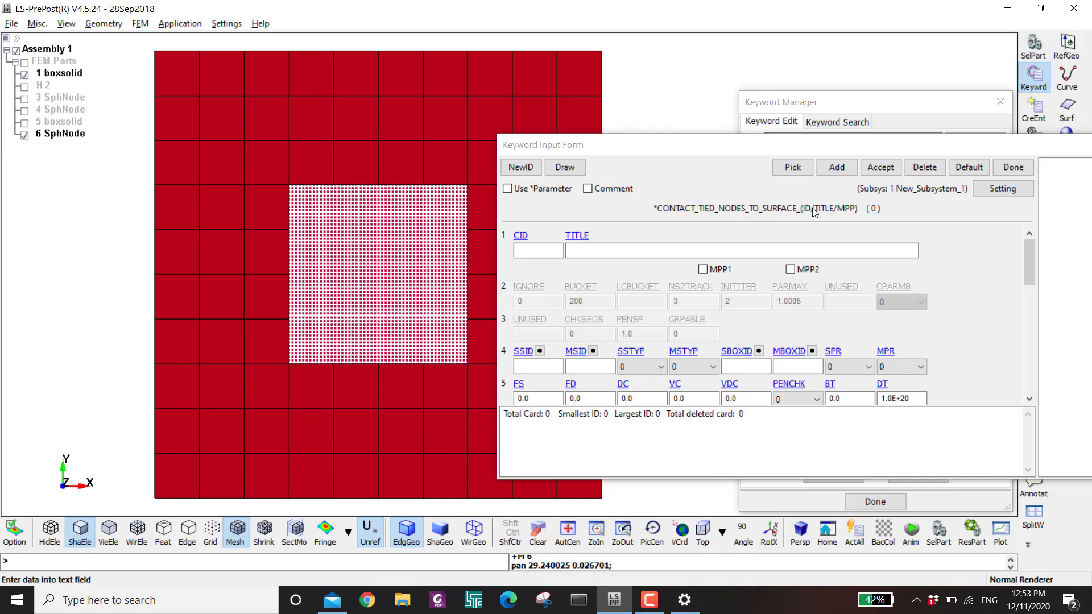
left_click(537, 366)
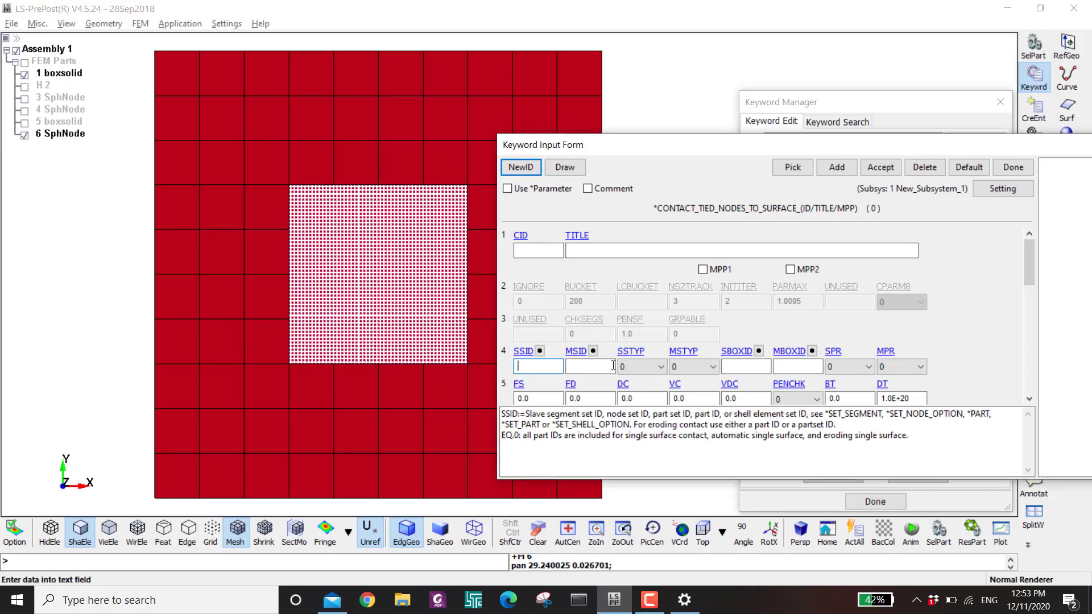
left_click(642, 366)
left_click(630, 430)
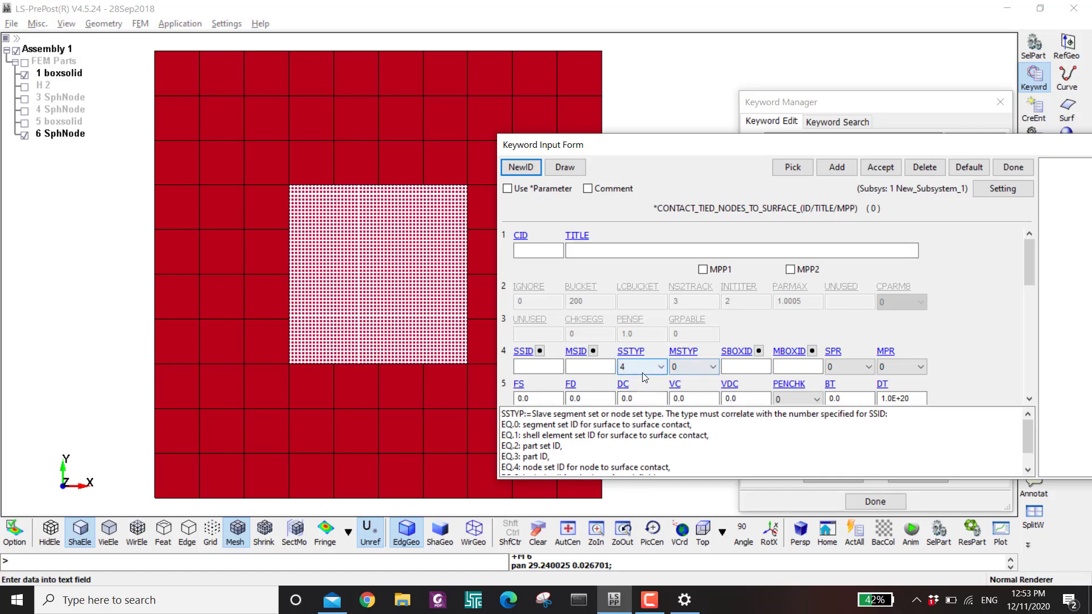
Start a new node set entity for the contact's slave SSID, and hide plate part 1 to isolate SPH part 6
left_click(539, 352)
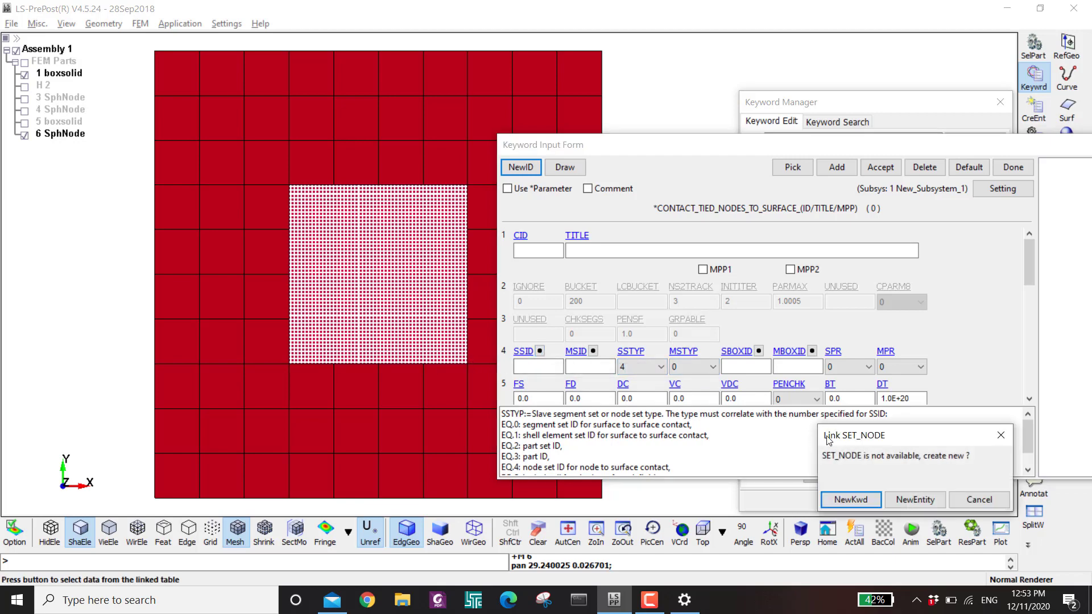
left_click(907, 500)
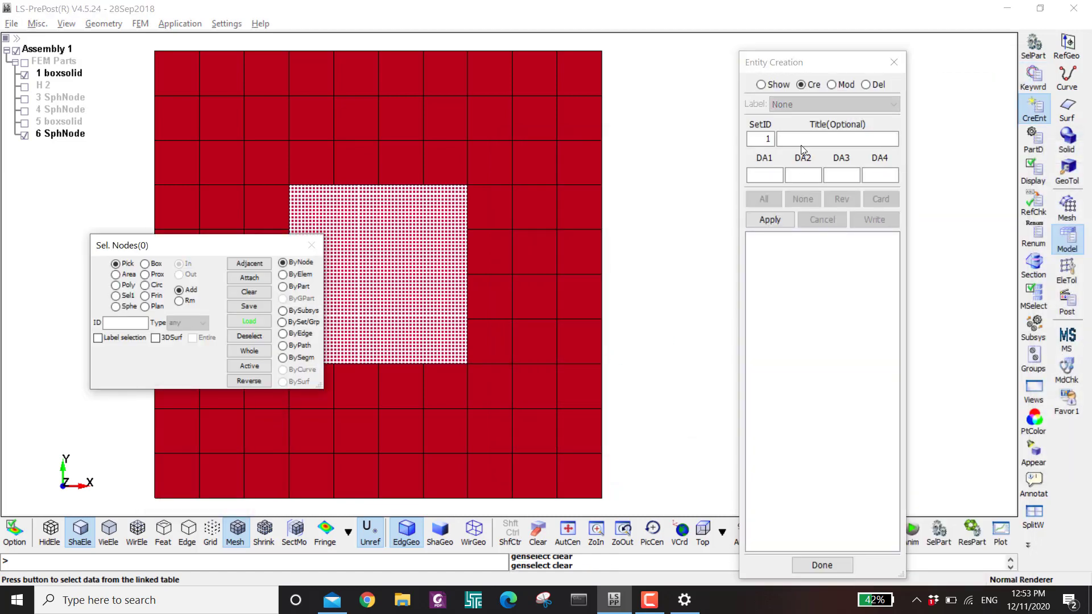
left_click(803, 140)
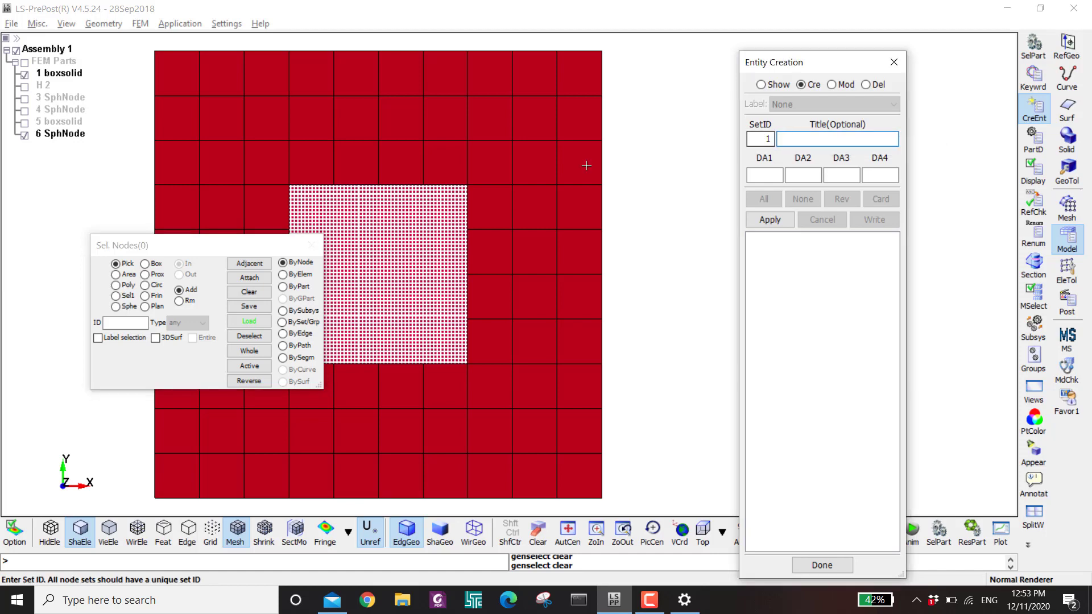
left_click_drag(213, 239, 627, 205)
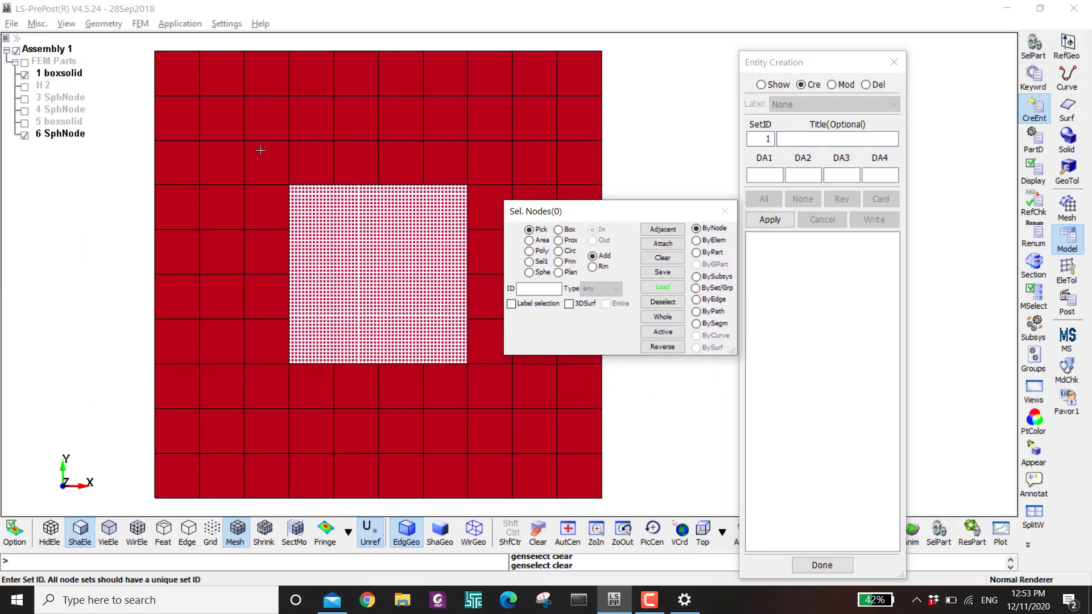
left_click(24, 75)
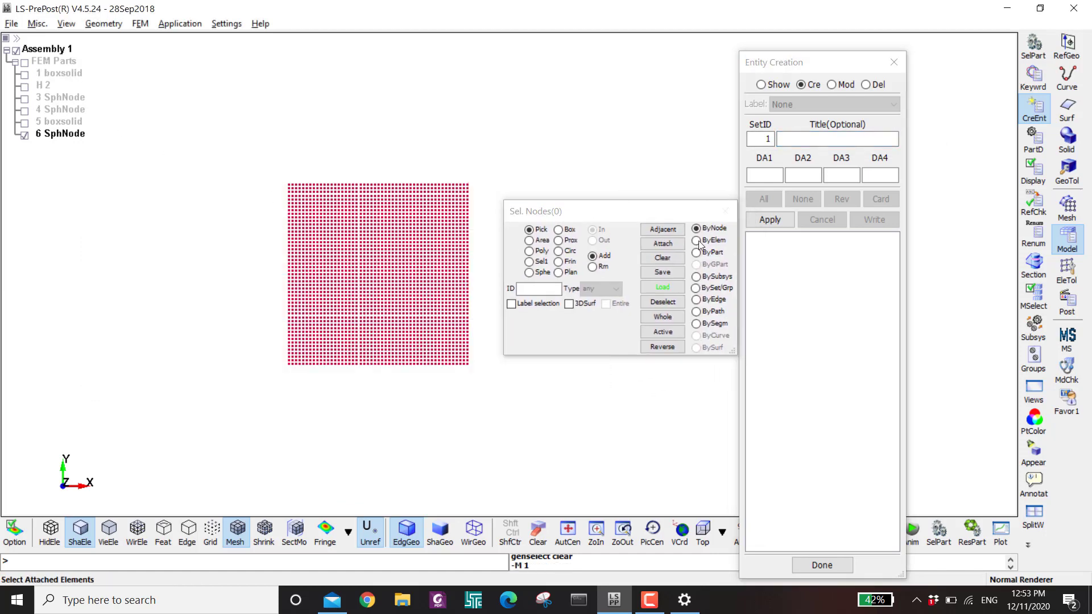
scroll(383, 262, "up", 2)
scroll(435, 259, "down", 1)
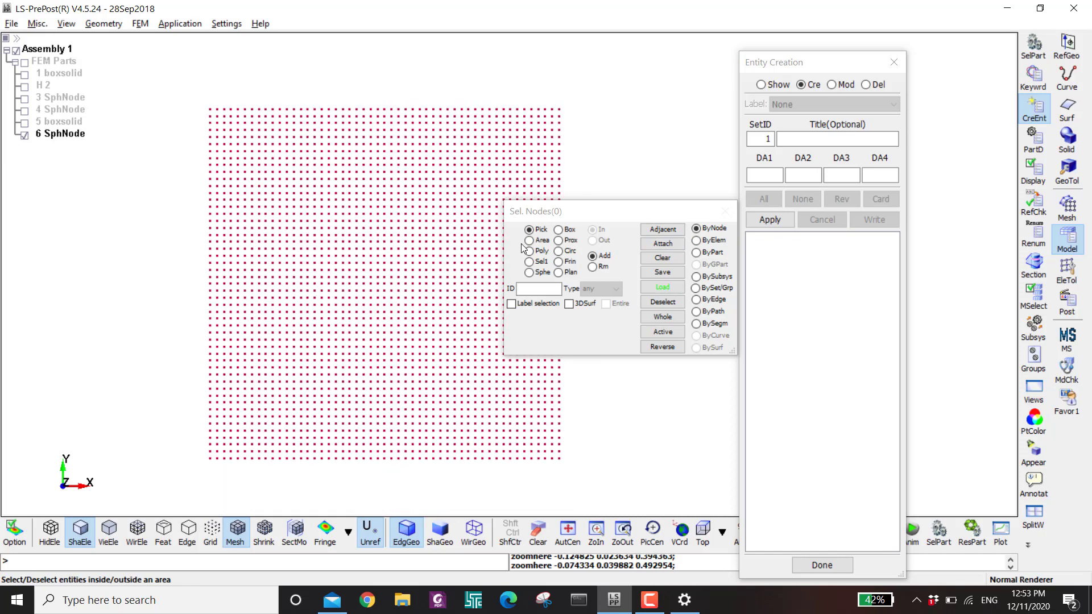
left_click(529, 240)
left_click_drag(186, 85, 550, 115)
left_click_drag(169, 75, 543, 488)
left_click_drag(189, 458, 626, 470)
left_click_drag(191, 454, 565, 472)
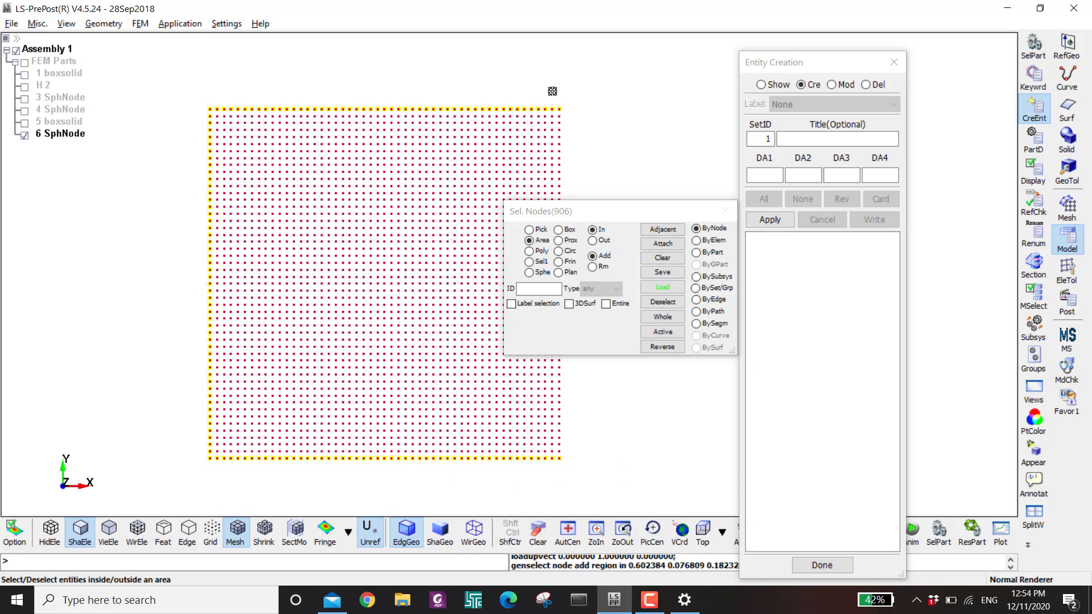
left_click_drag(616, 78, 556, 496)
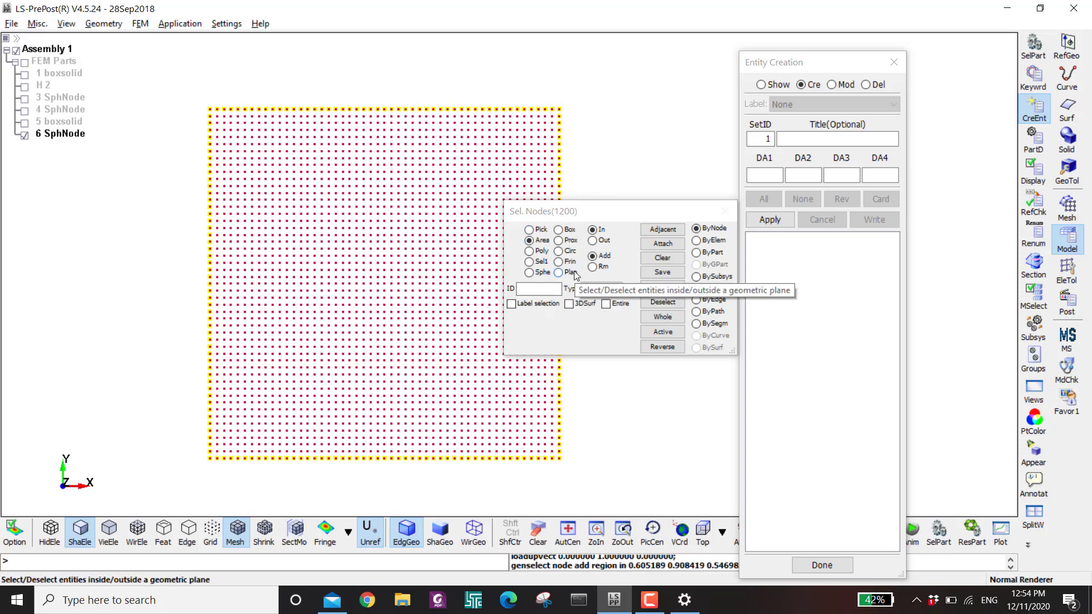
left_click(663, 257)
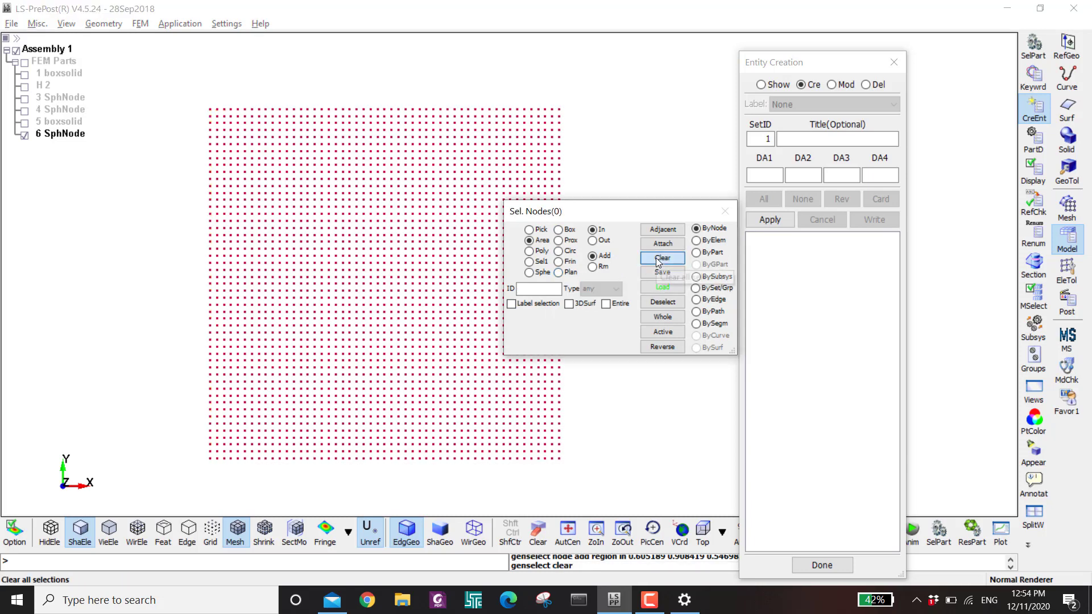
Create node set 1 from the SPH block's outer perimeter nodes by selecting everything outside an area drawn just within its edges
left_click(592, 241)
left_click_drag(214, 112, 556, 458)
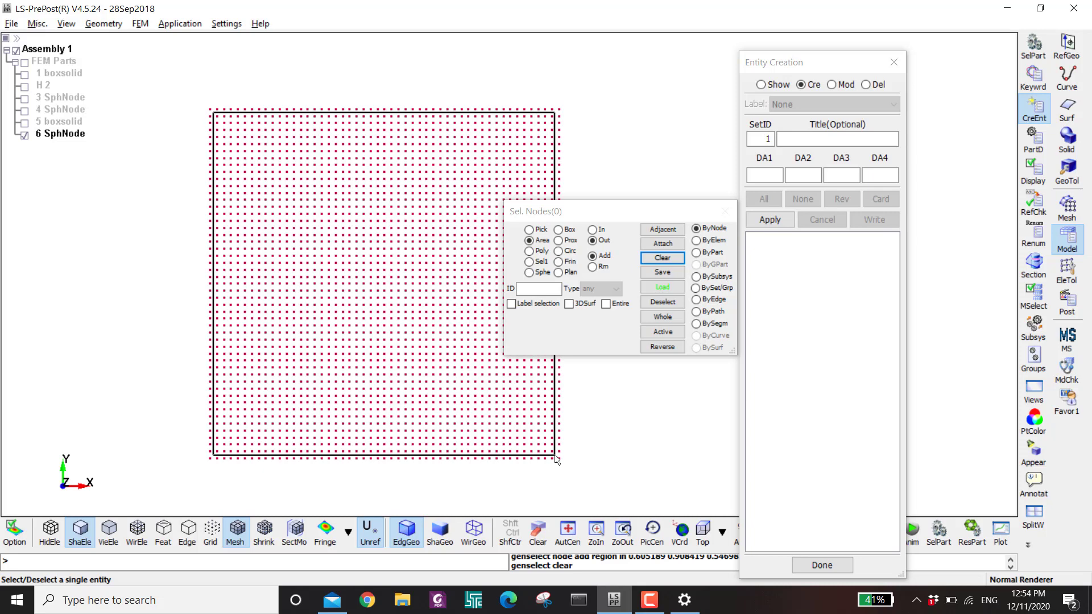
left_click_drag(556, 458, 556, 458)
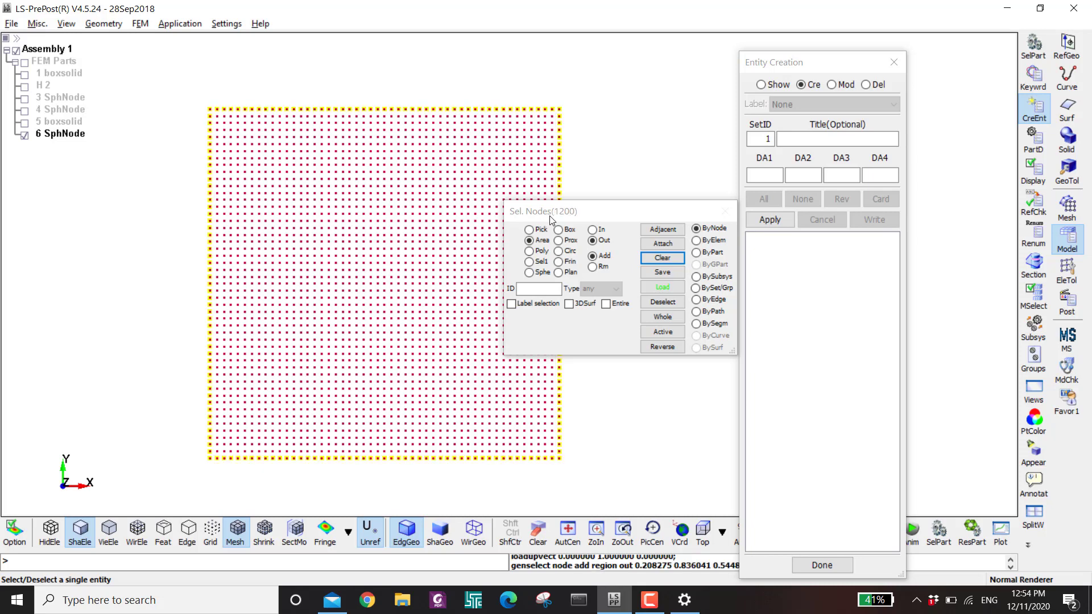
left_click(769, 219)
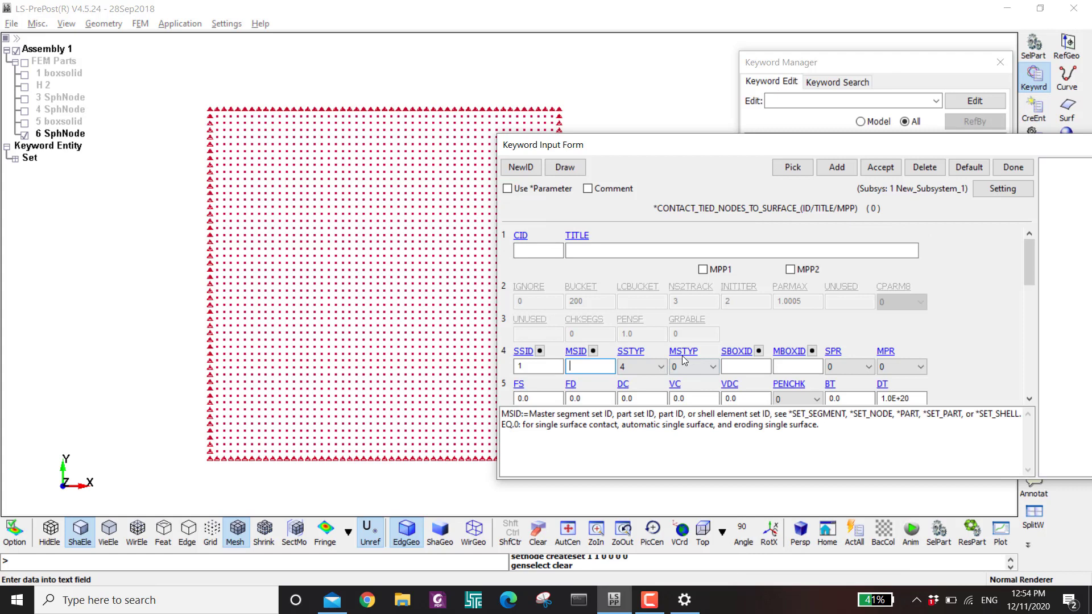
Start a new segment set entity for the contact's master MSID, and display only plate part 1 with node set 1 hidden
left_click(592, 351)
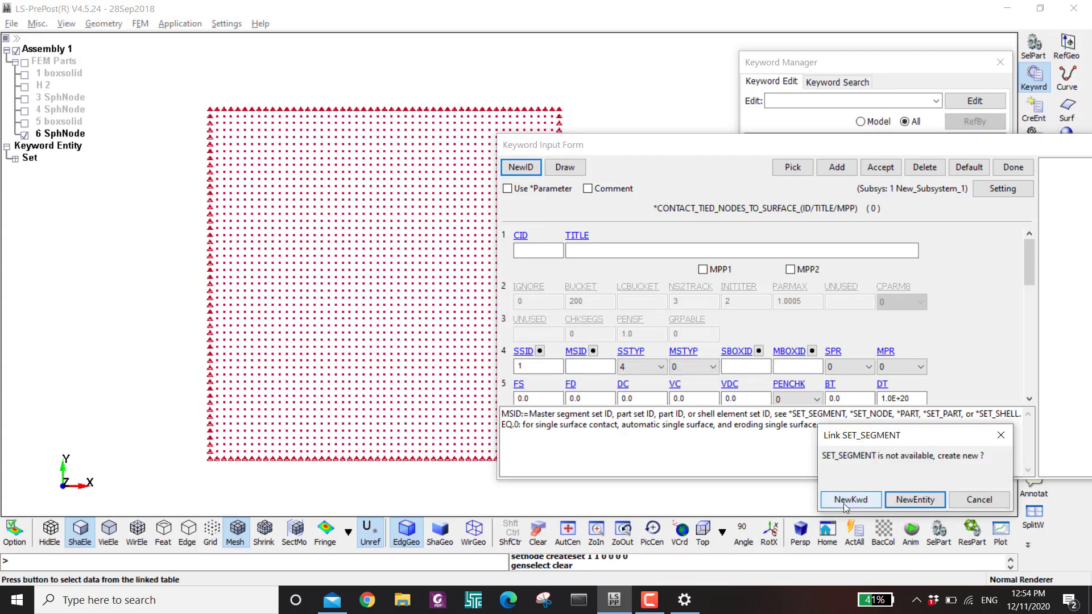
left_click(909, 499)
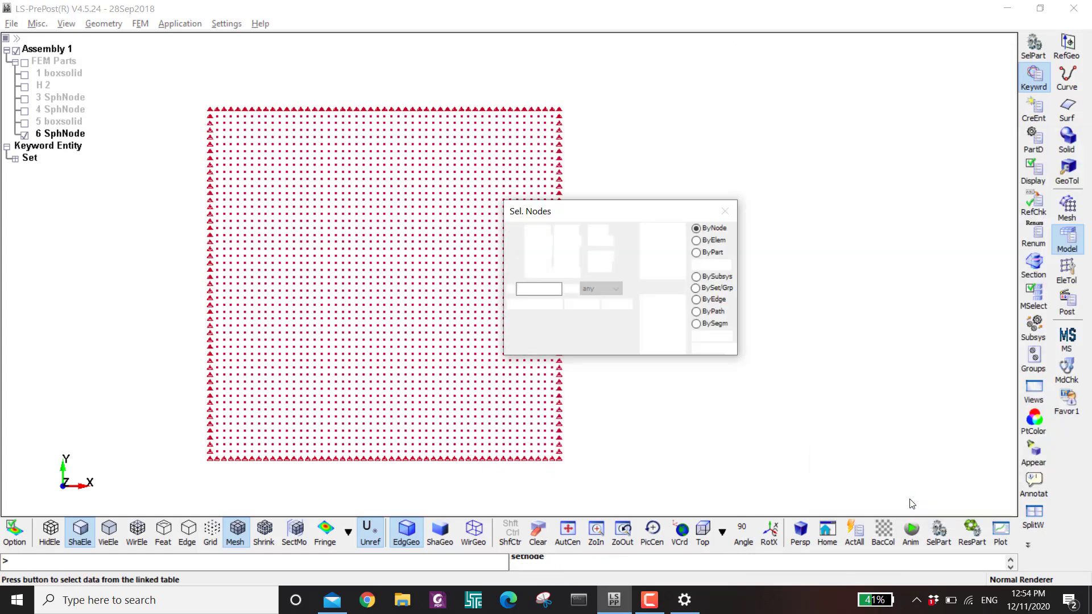
left_click(26, 74)
scroll(10, 170, "down", 3)
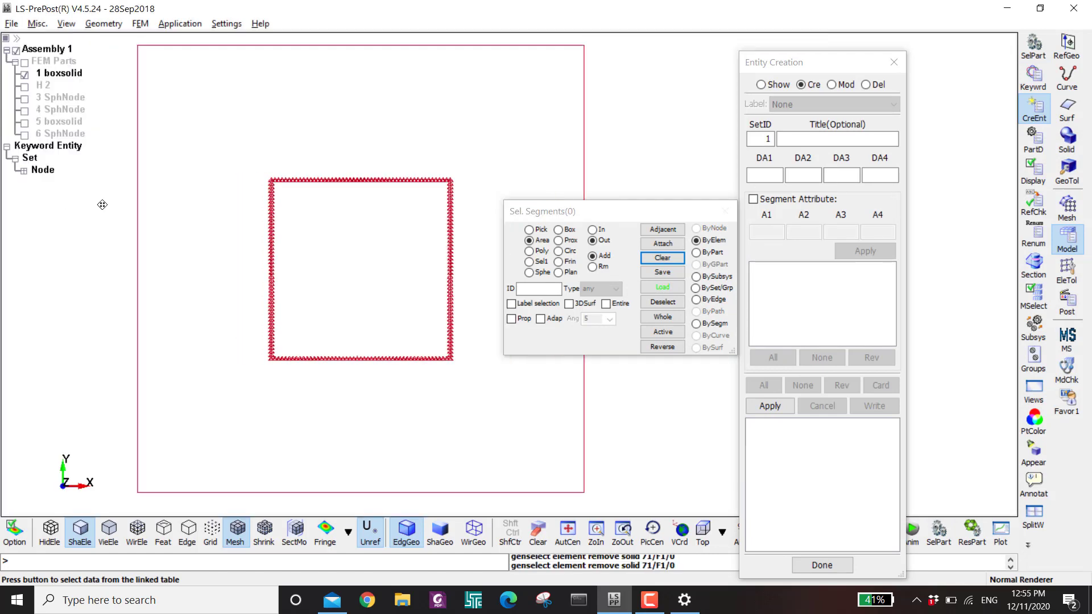
middle_click_drag(103, 202, 296, 201)
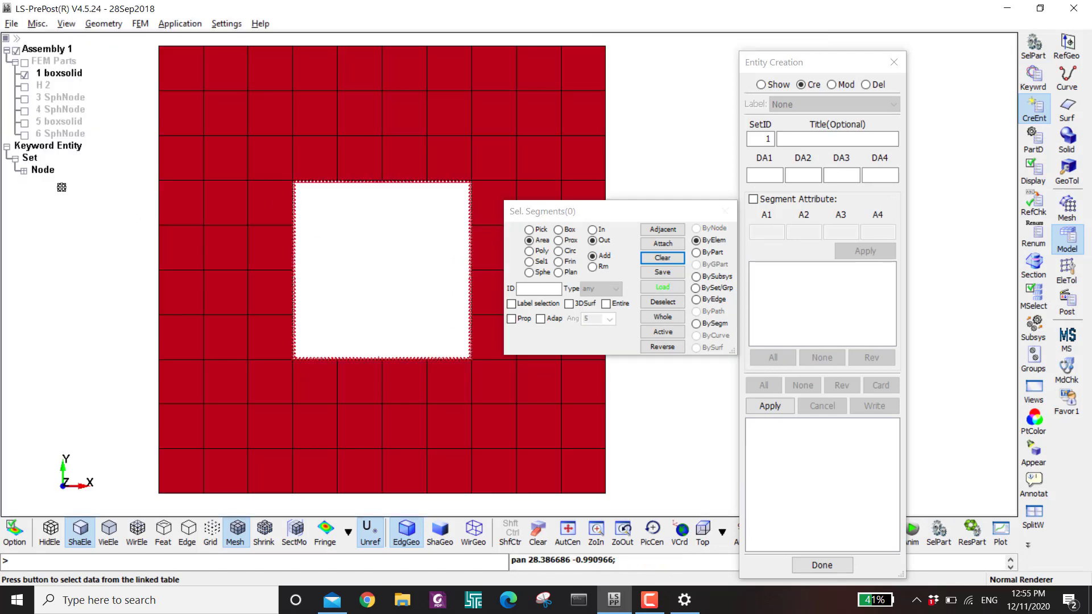
left_click(23, 170)
left_click(56, 183)
left_click(57, 185)
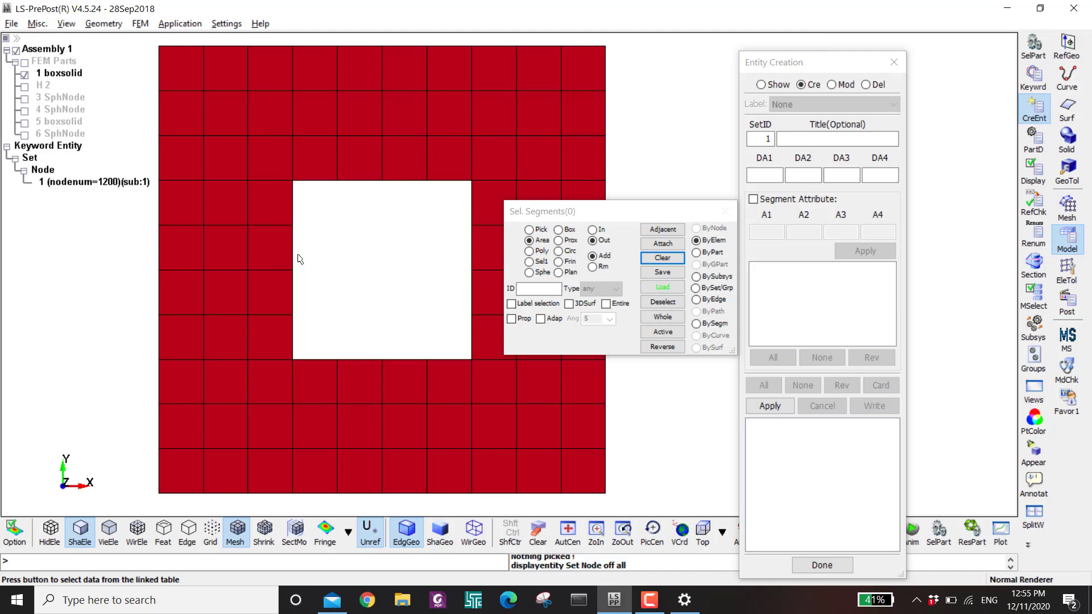
Create segment set 1 from the plate hole's four inner walls using propagated selection at angle 5, and accept the tied contact
left_click_drag(300, 281, 398, 296, "shift")
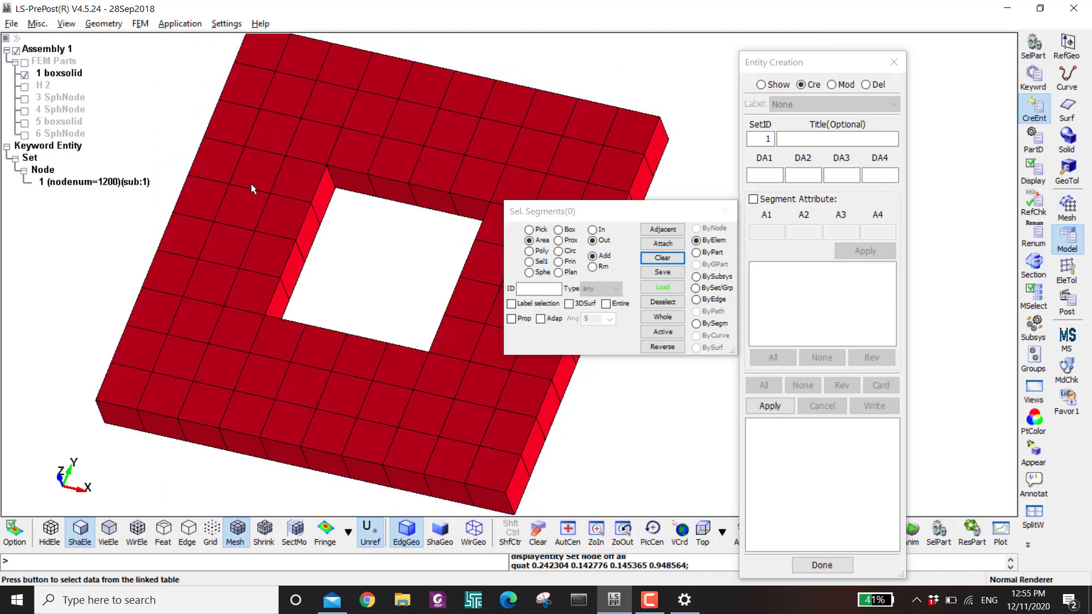
left_click(511, 318)
left_click(325, 200)
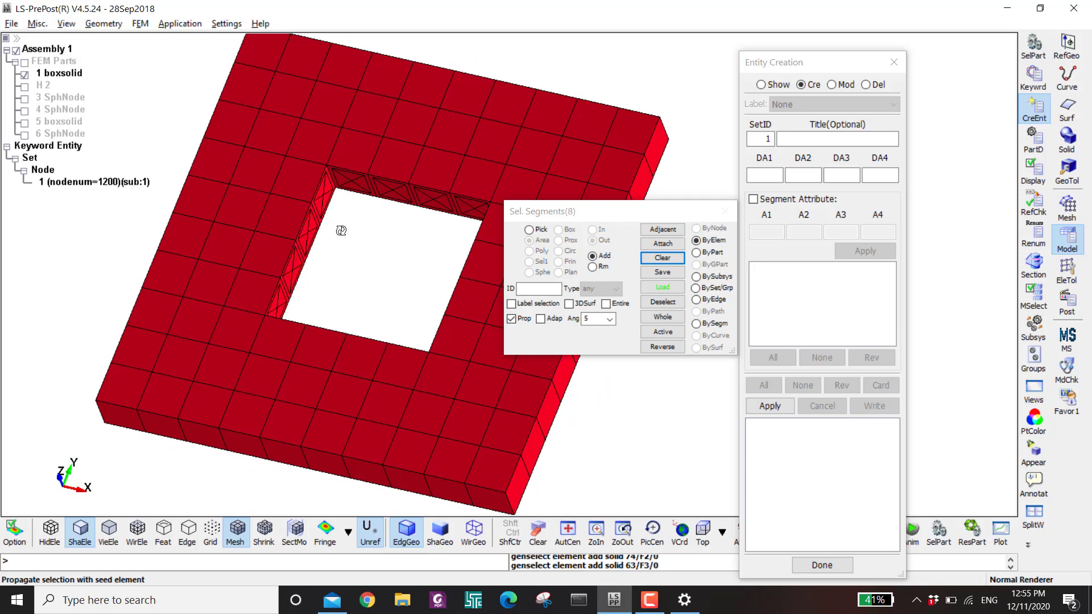
left_click_drag(342, 231, 458, 375, "shift")
left_click_drag(419, 340, 454, 332, "shift")
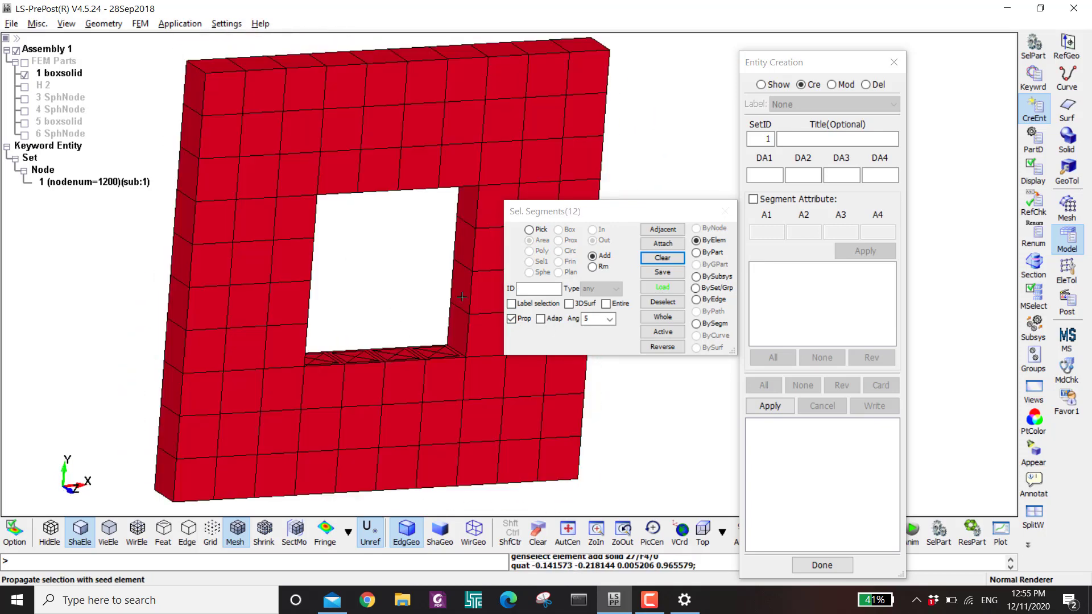
left_click(461, 299)
left_click(771, 406)
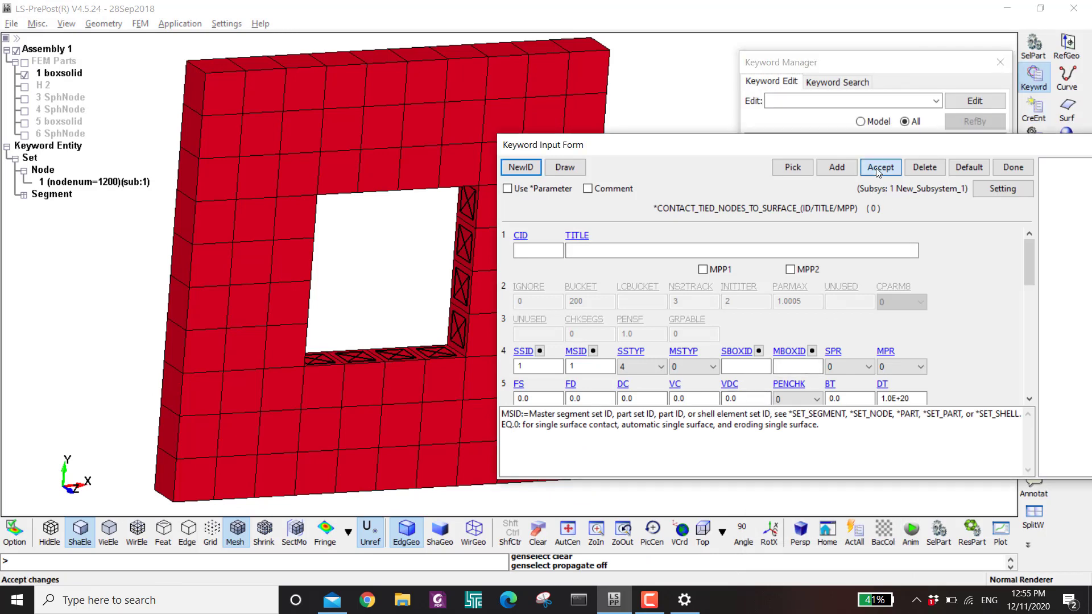
left_click(875, 168)
left_click(1009, 168)
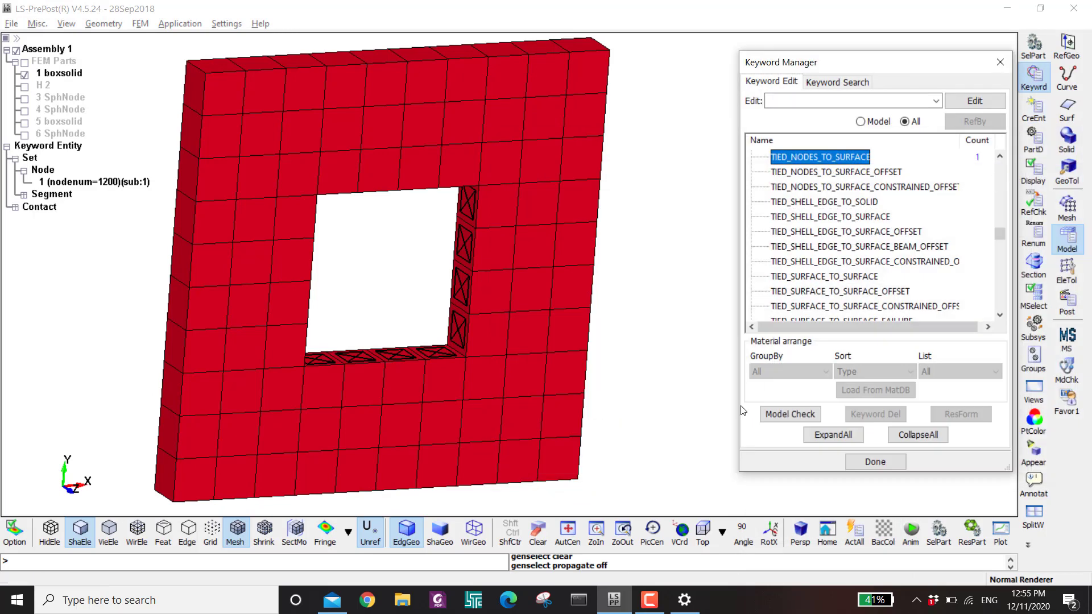
Redisplay SPH part 6 together with plate part 1 and view the assembled model at an angle
left_click(705, 526)
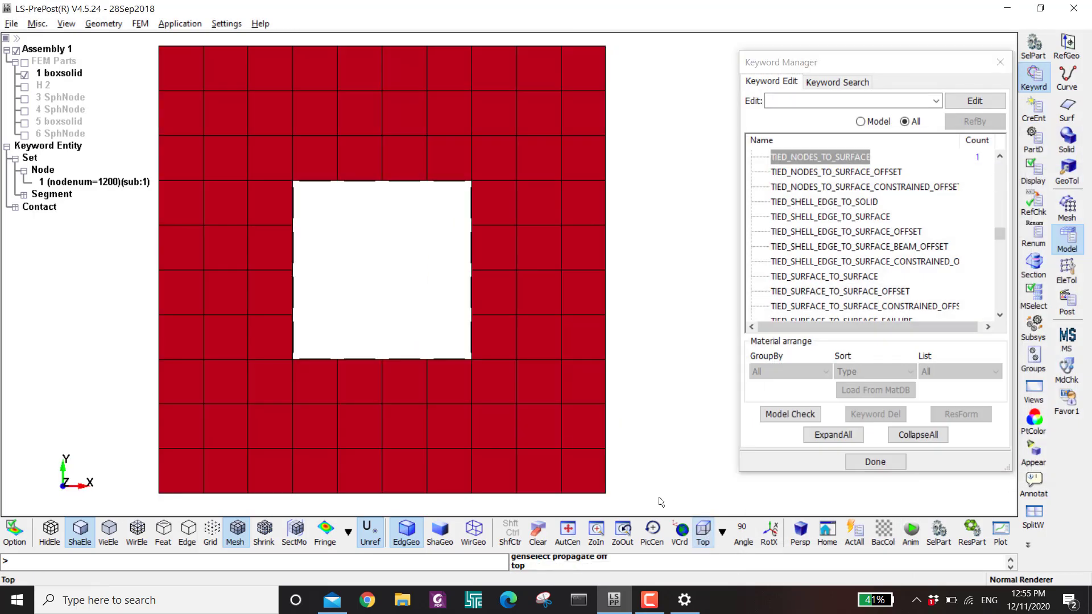
left_click(25, 136)
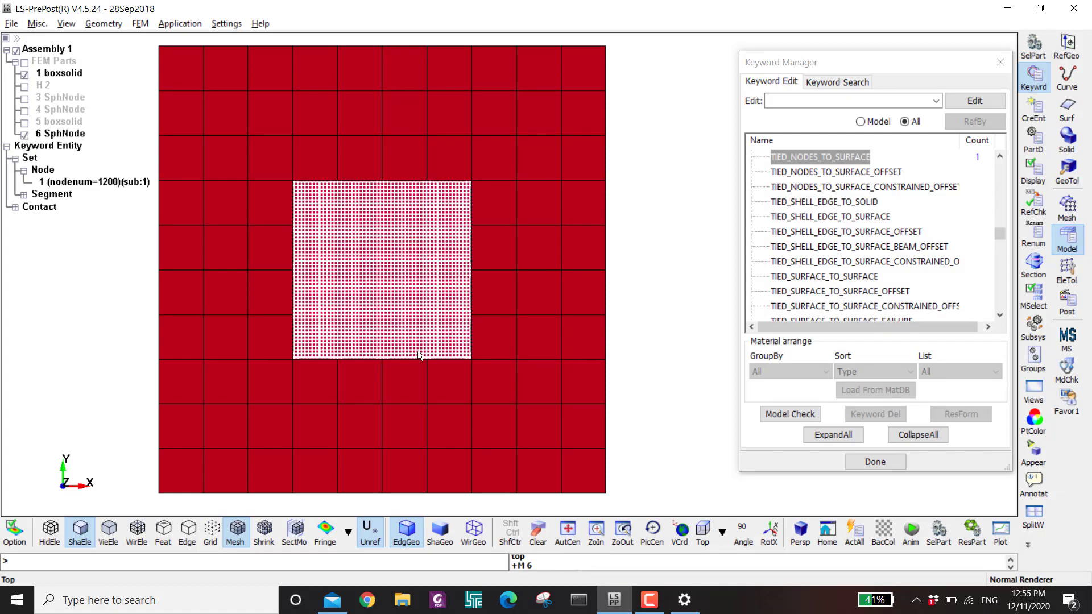
left_click_drag(419, 355, 428, 275, "ctrl")
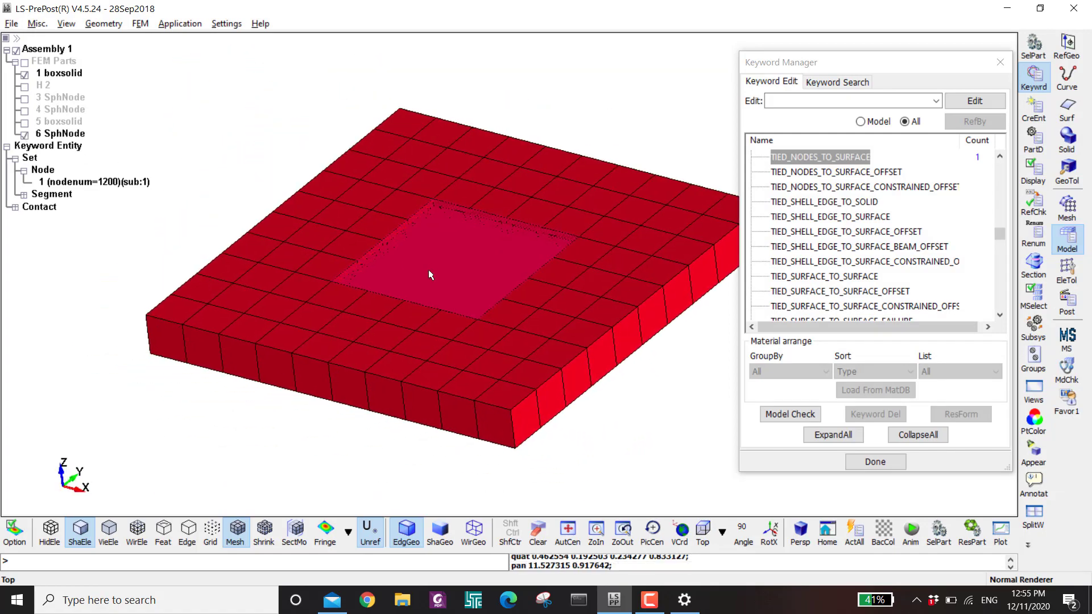
Delete the unused parts 2 to 5 from the model
left_click(42, 87)
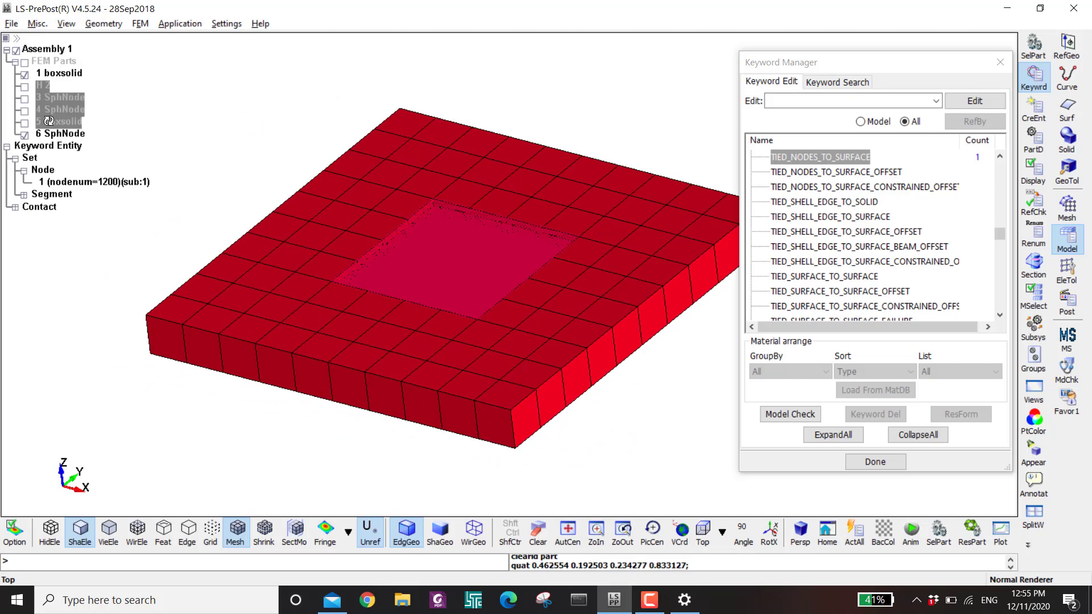
left_click(50, 121, "shift")
right_click(50, 121)
left_click(72, 155)
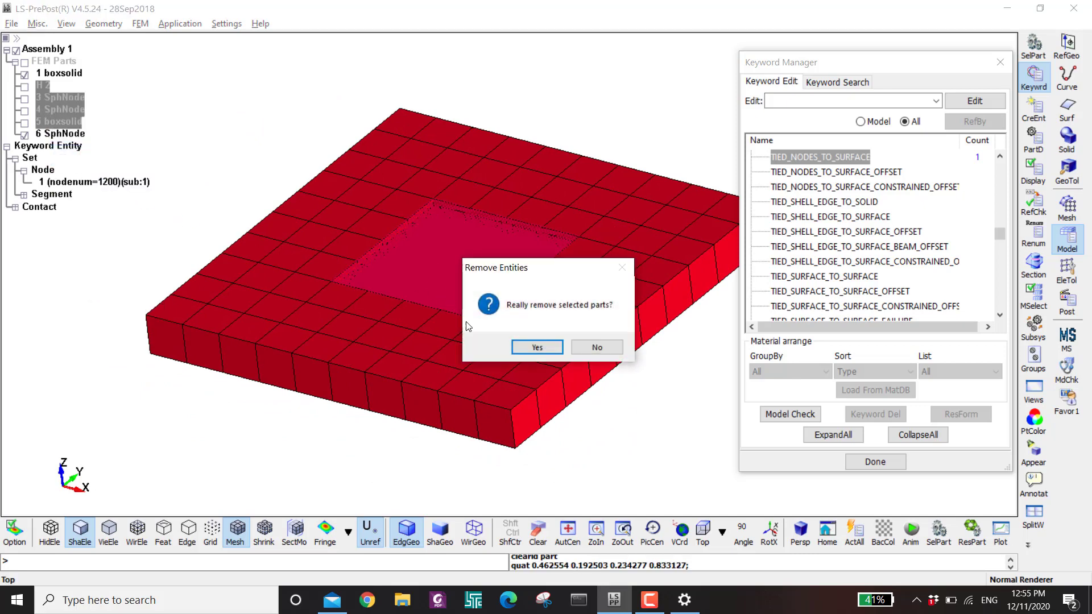
left_click(531, 346)
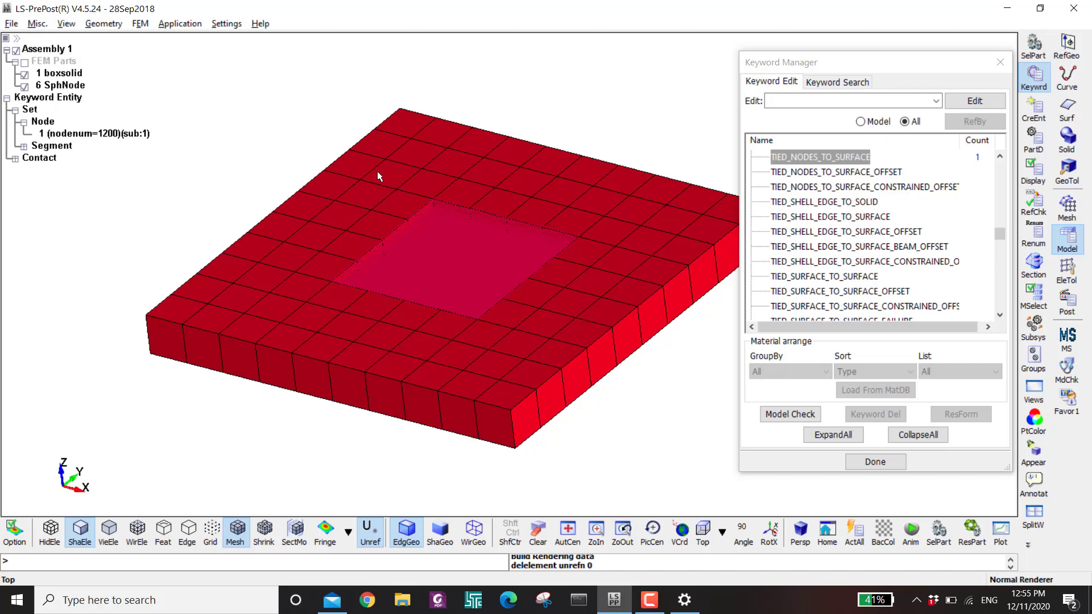
Hide parts 1 and 6 and display only the TIED_NODES_TO_SURFACE contact to inspect its nodes and segments
left_click_drag(438, 220, 79, 173)
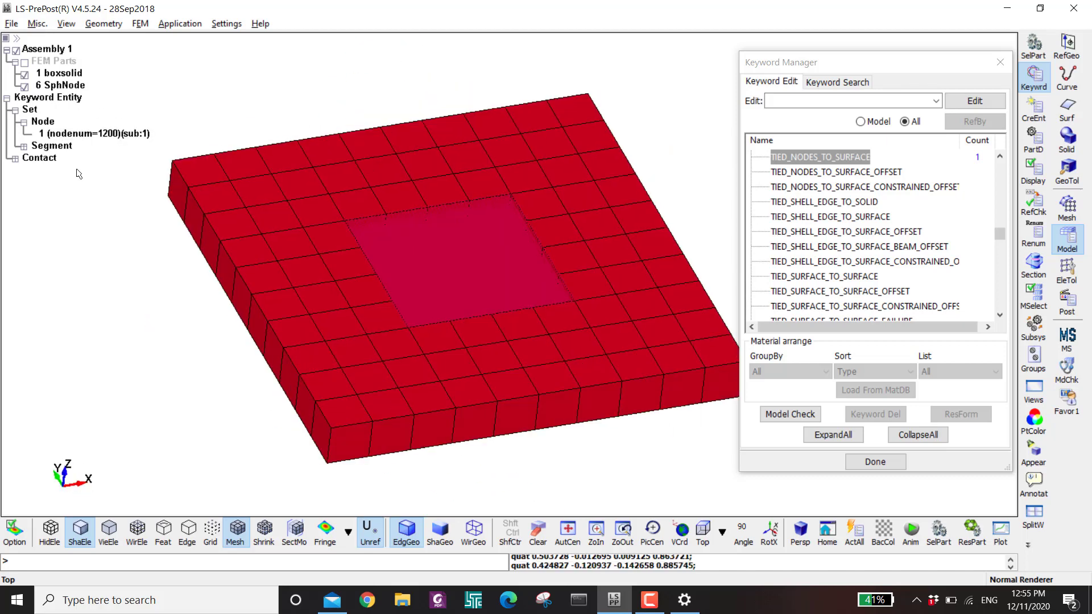
left_click(25, 74)
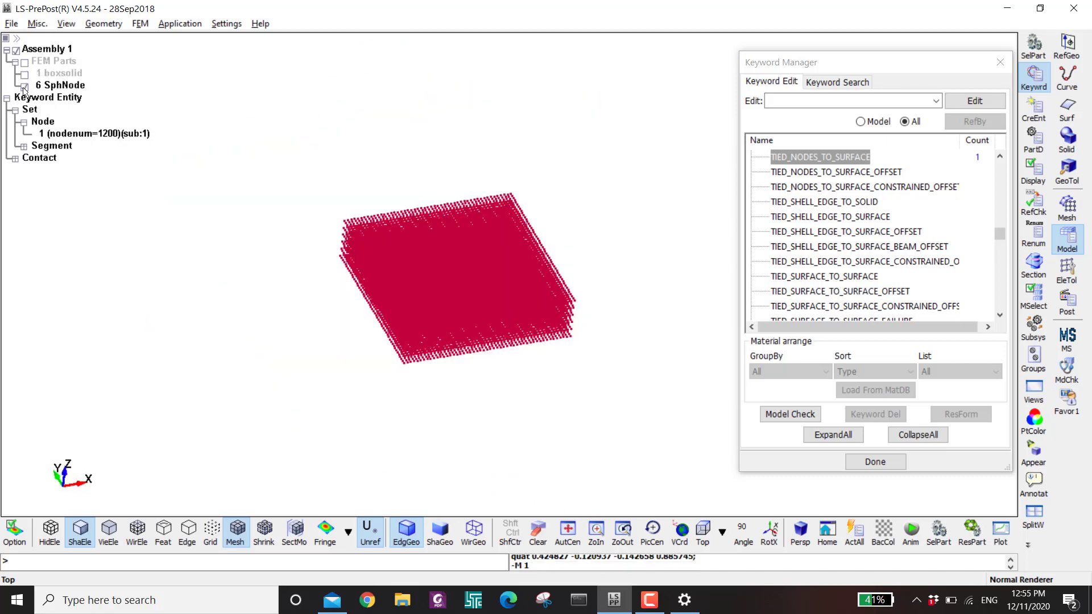
left_click(25, 86)
left_click(14, 159)
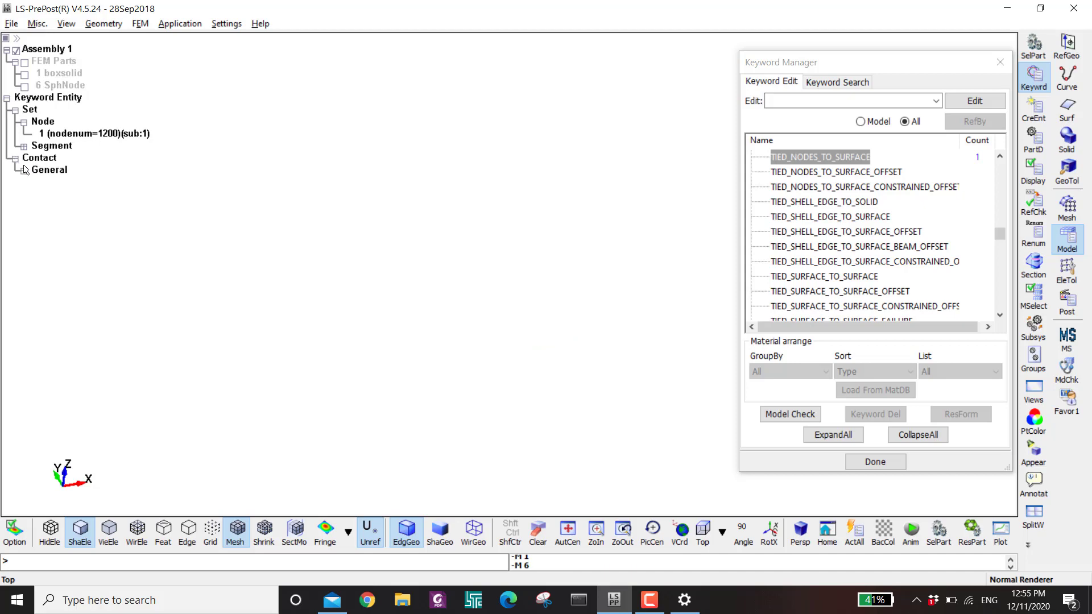
left_click(24, 171)
left_click(73, 184)
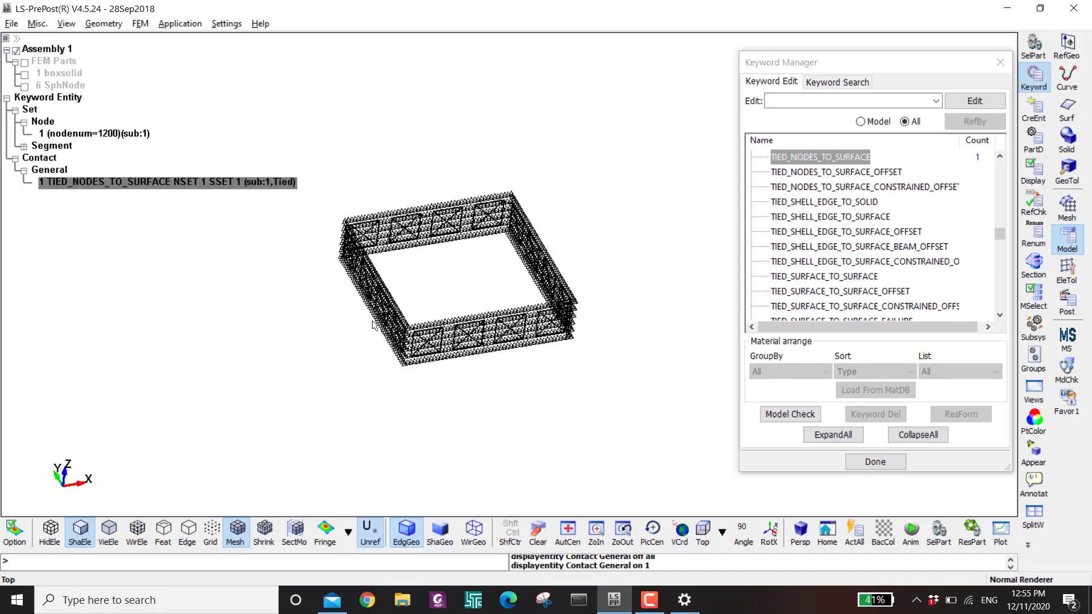
left_click_drag(492, 359, 448, 282, "shift")
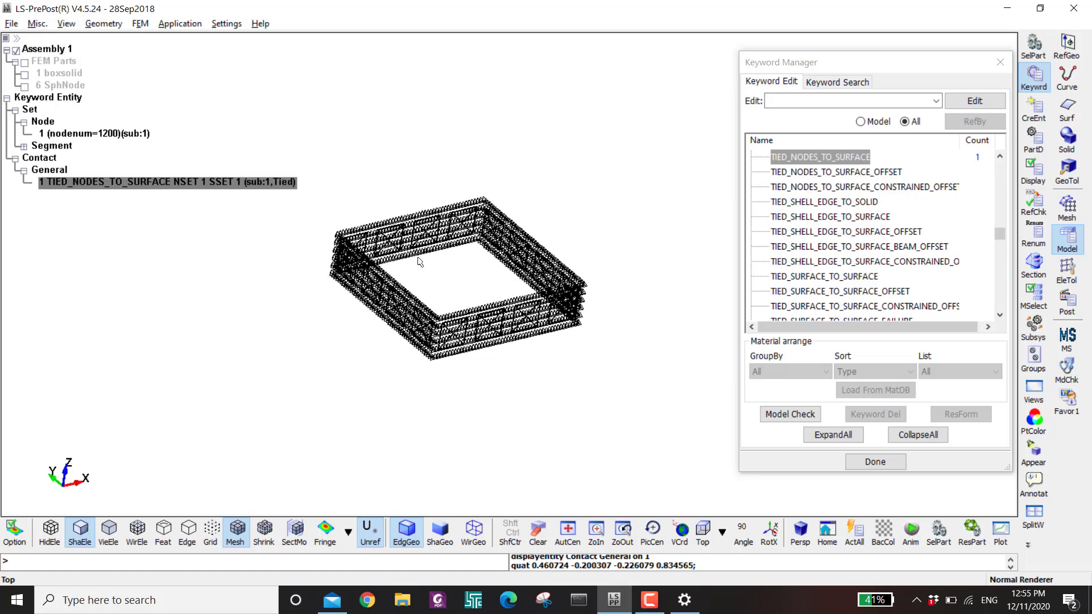
scroll(419, 261, "up", 2)
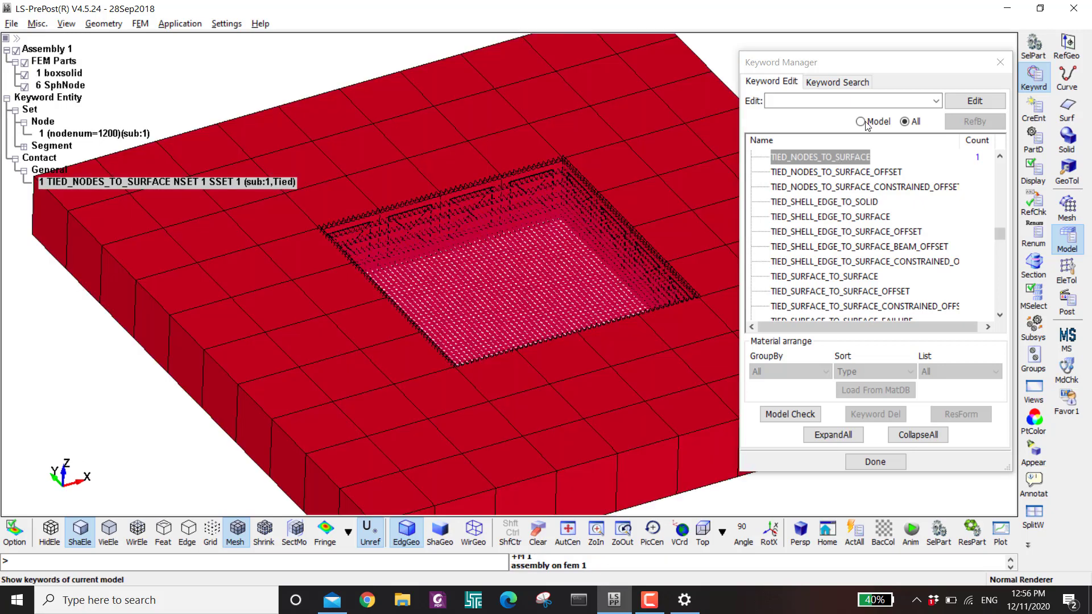
List only the keywords used in the model and retitle part 6 as Impact Zone
left_click(860, 121)
double_click(773, 222)
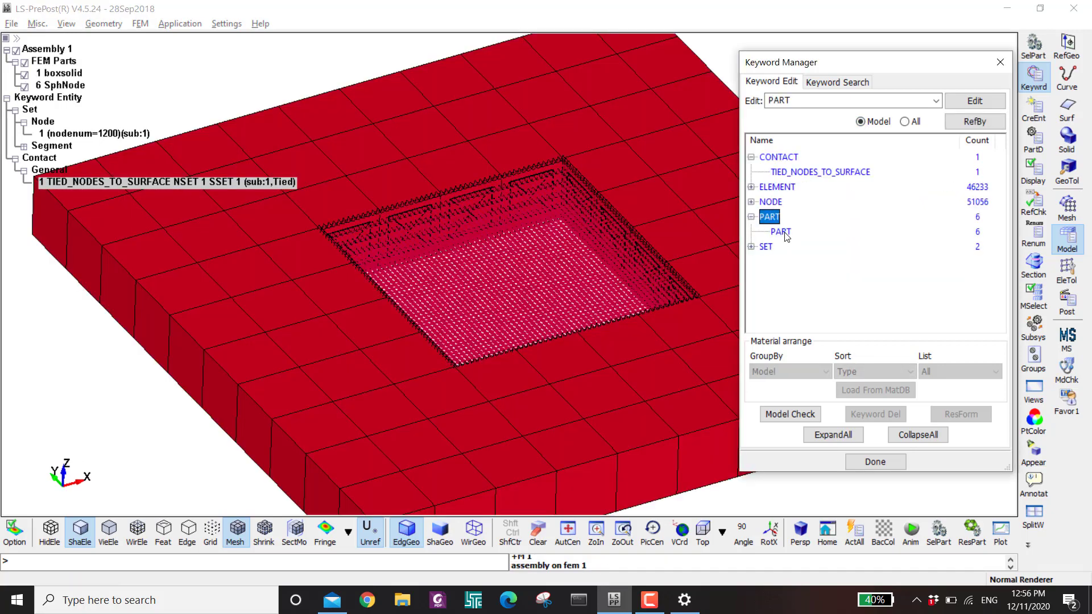
left_click(815, 158)
type("Impac")
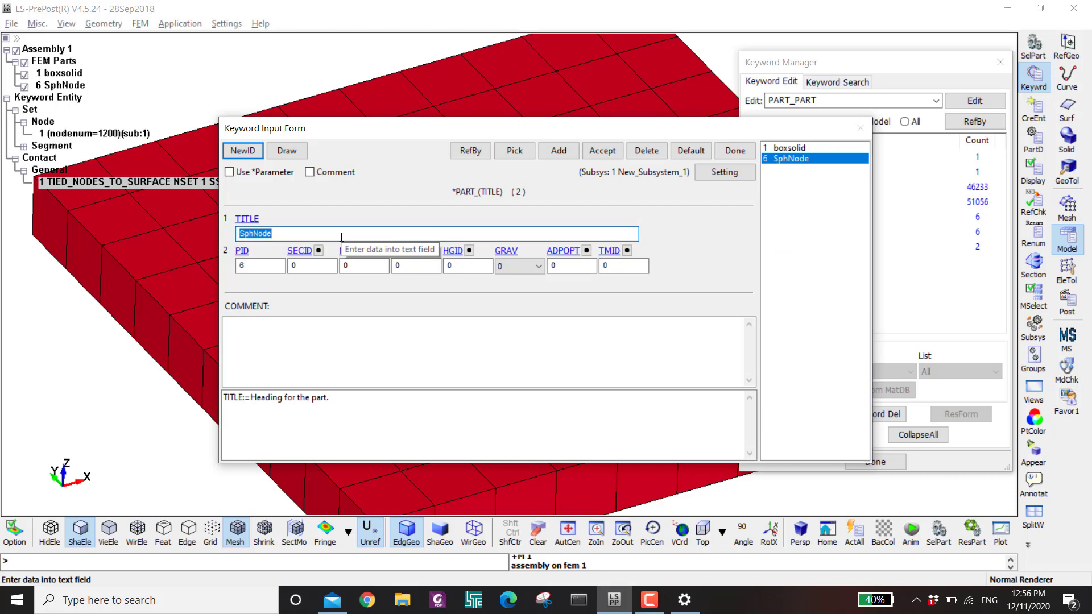
type("t Zone")
key("Return")
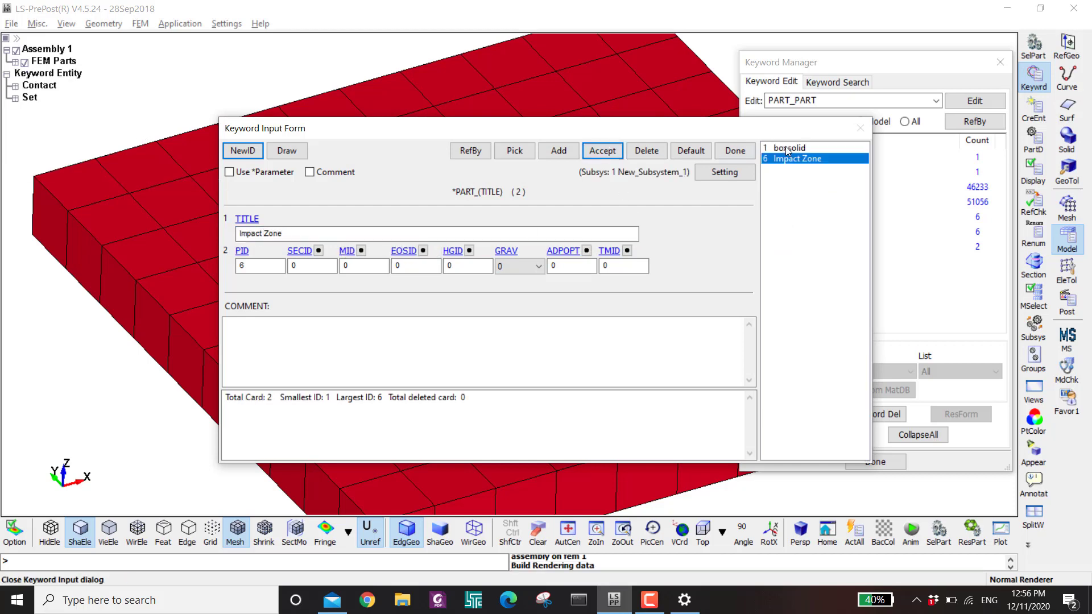
Retitle part 1 (boxsolid) as Borders and accept the change
double_click(323, 233)
type("Borders")
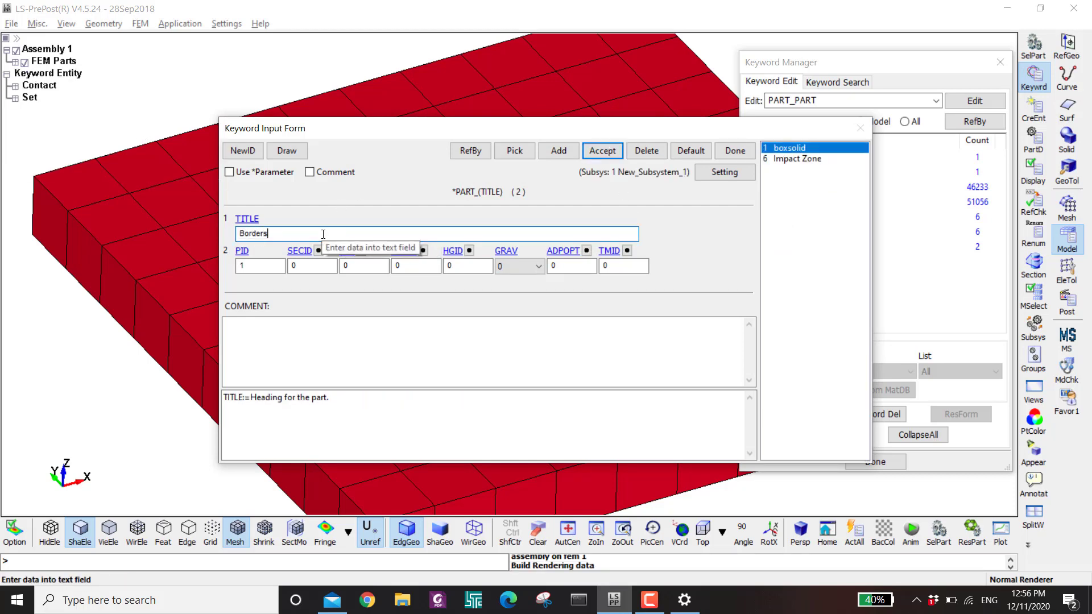
left_click(602, 150)
Change the part ID of Impact Zone to 2, accept it, and close the part keyword form
left_click(815, 158)
left_click(249, 265)
key("BackSpace")
type("2")
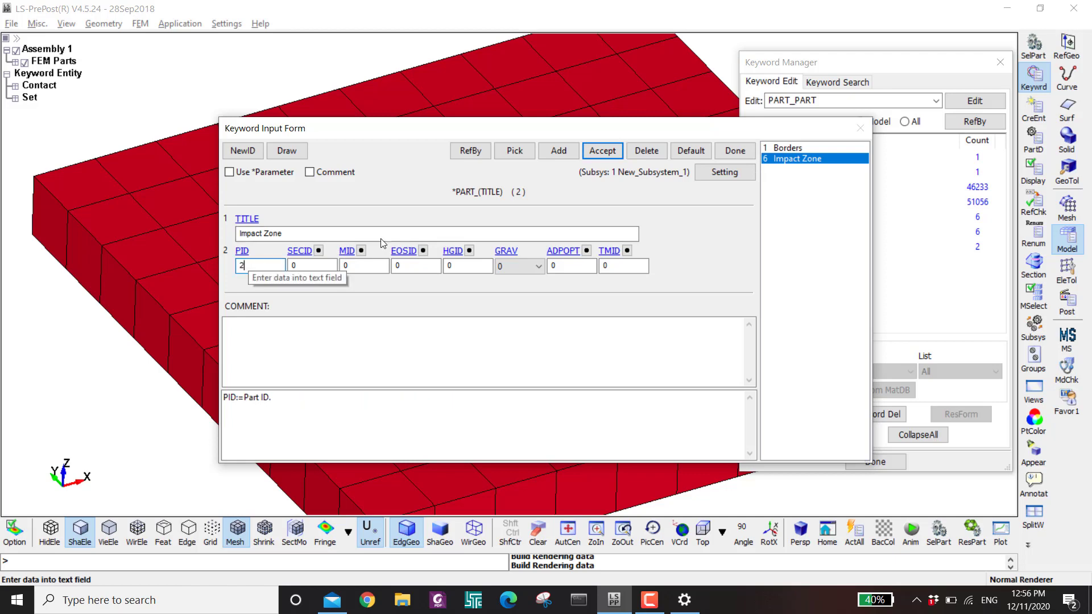
left_click(603, 152)
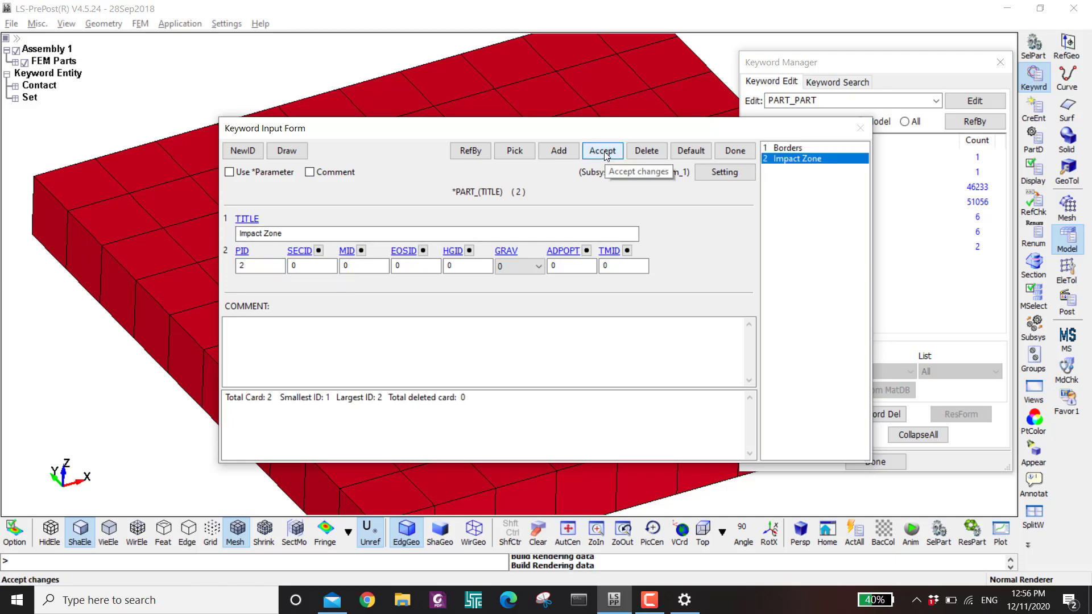
left_click(735, 151)
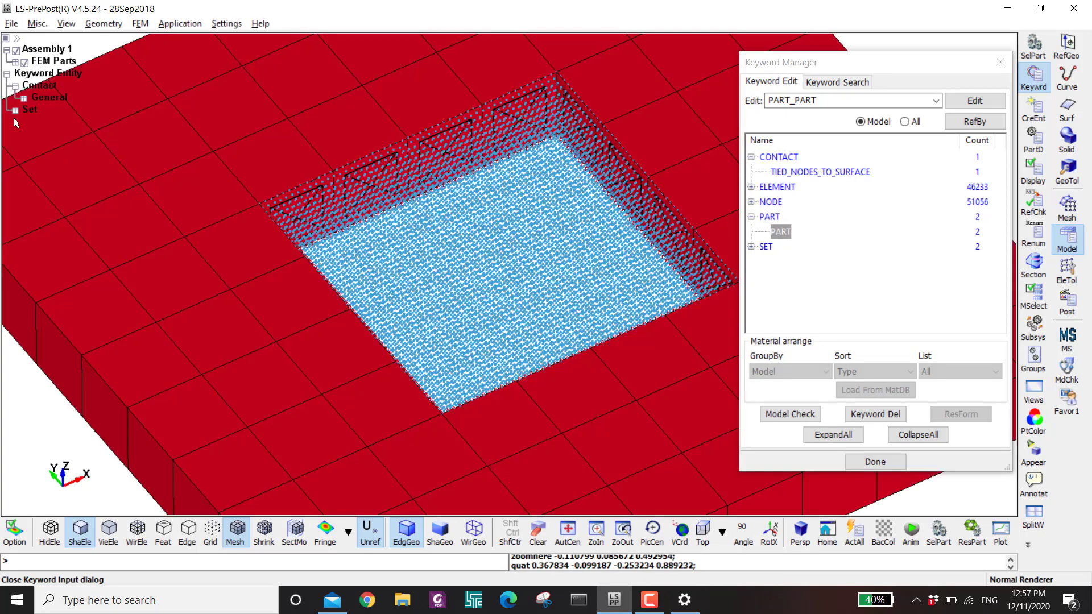
Expand the set and contact entities in the model tree and view the whole plate with its SPH region
left_click(15, 111)
left_click(39, 122)
left_click(45, 98)
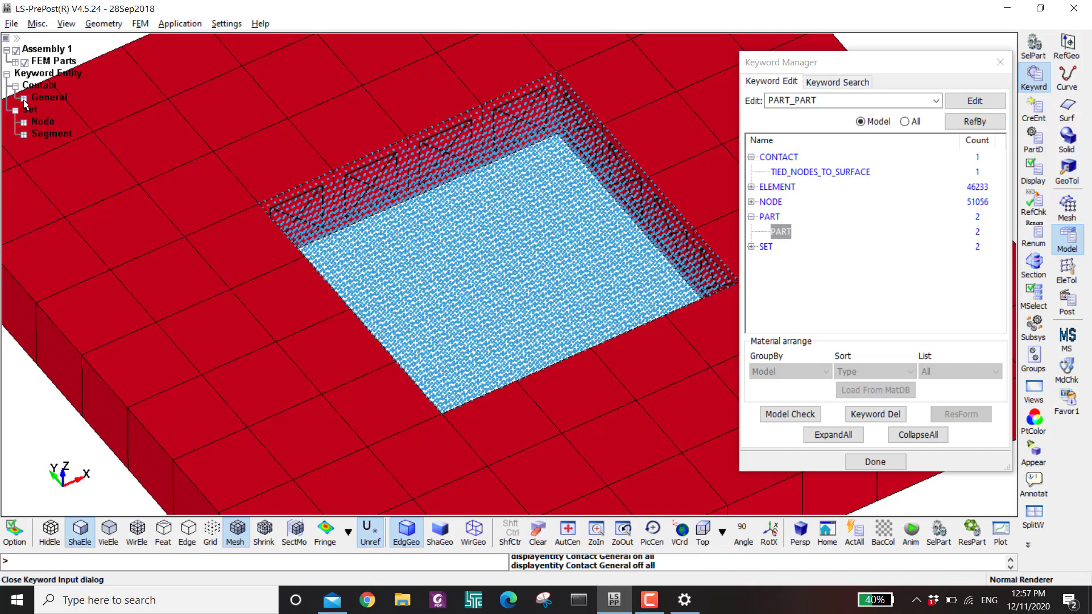
left_click(23, 99)
scroll(407, 237, "down", 3)
scroll(407, 238, "up", 2)
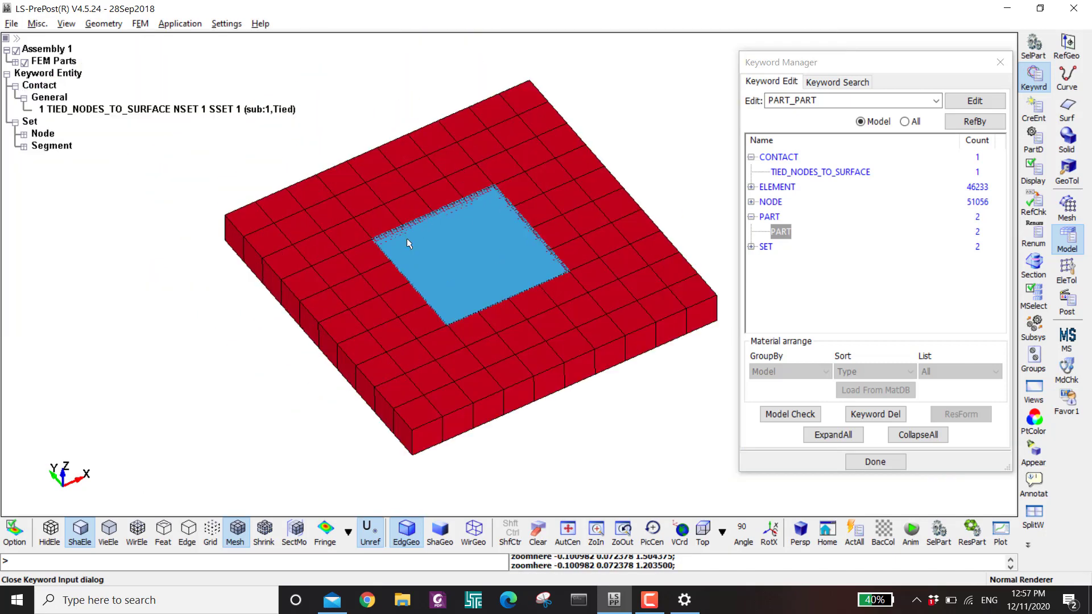
scroll(407, 238, "down", 2)
Delete both PART keywords and the TIED_NODES_TO_SURFACE contact from the model
left_click_drag(858, 66, 937, 66)
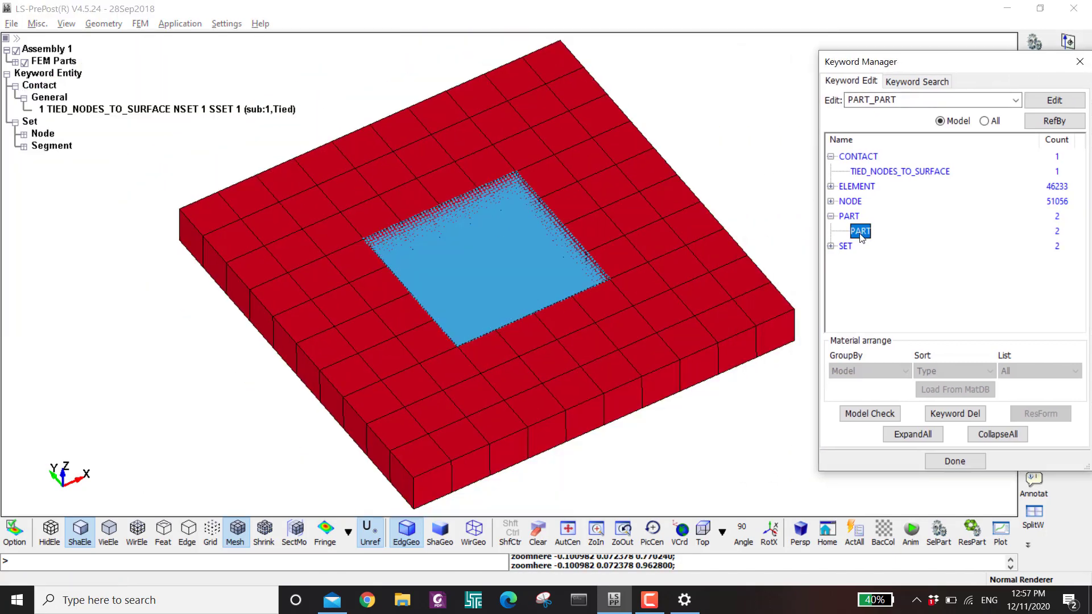
right_click(860, 231)
left_click(926, 238)
left_click(532, 381)
right_click(878, 173)
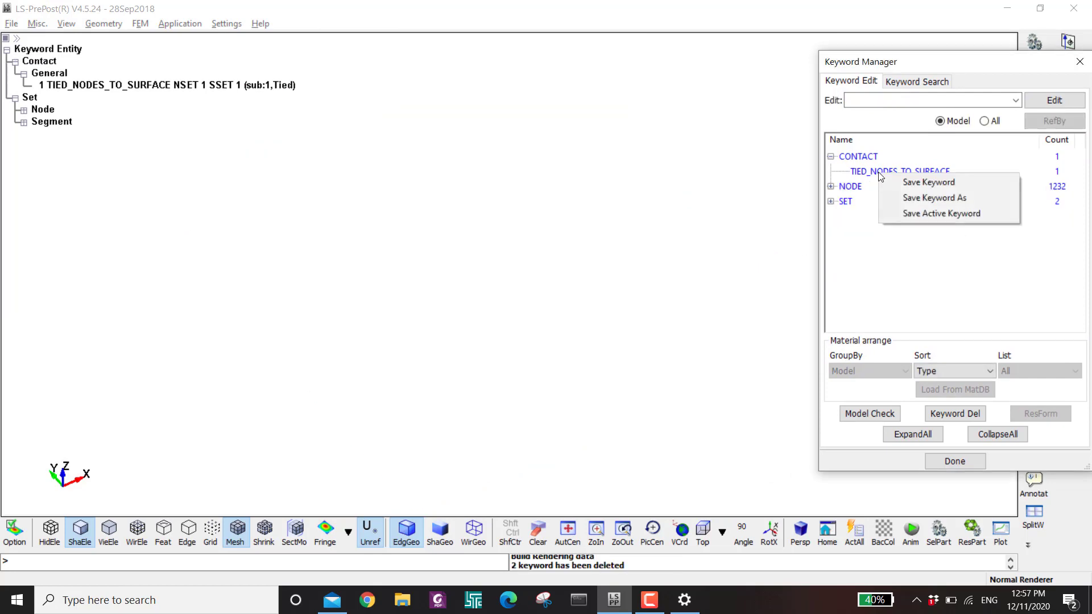
left_click(878, 173)
right_click(878, 173)
left_click(915, 180)
left_click(513, 382)
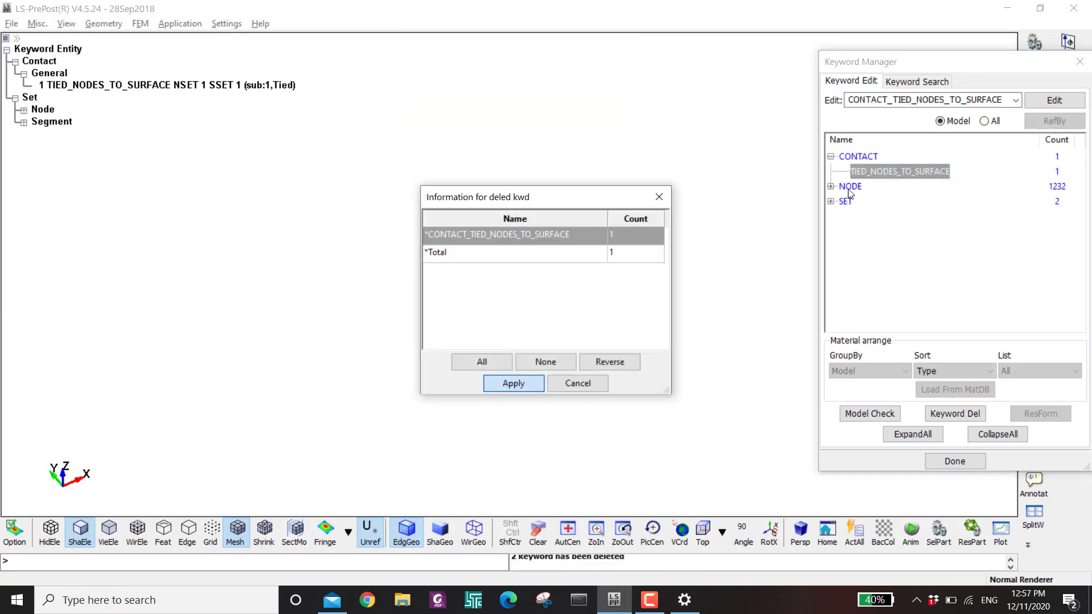
Delete all remaining NODE and SET keywords to empty the model
right_click(849, 157)
left_click(884, 165)
left_click(514, 383)
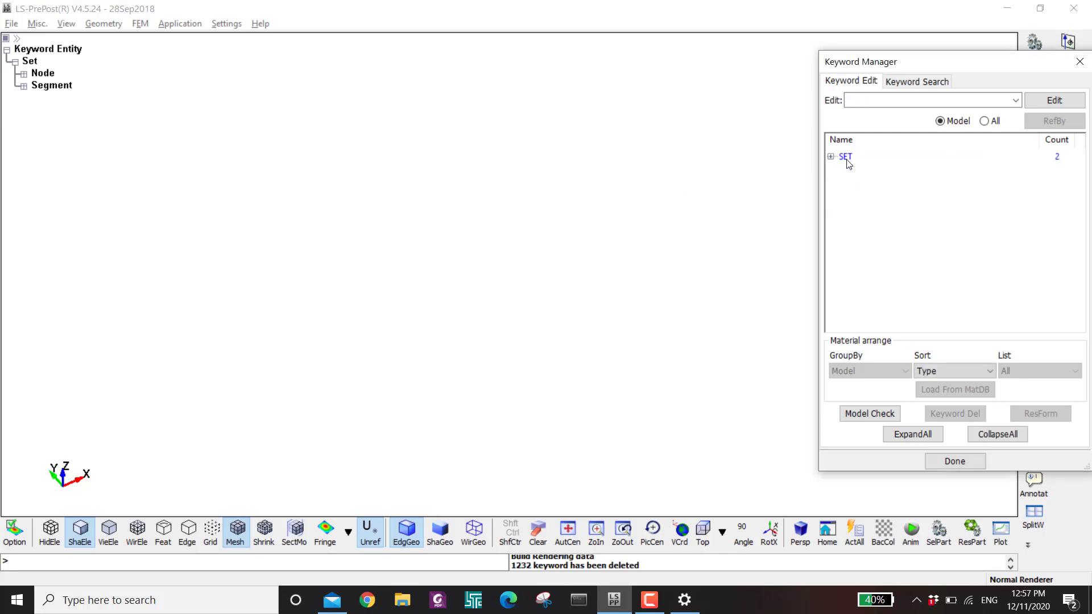
right_click(845, 158)
left_click(887, 167)
left_click(513, 383)
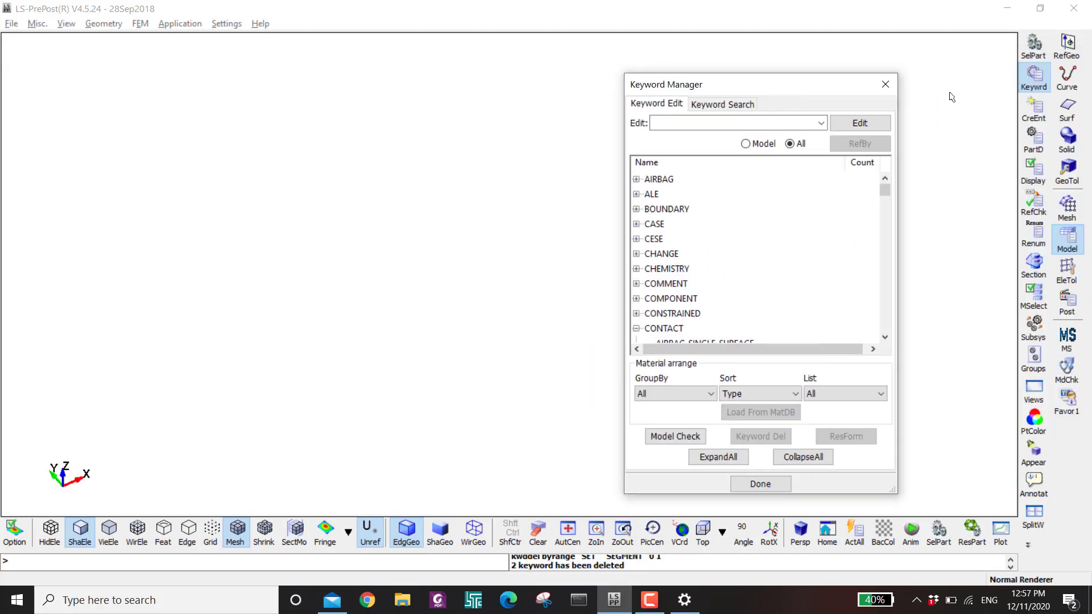
Create a Cylinder Shell mesh of radius 30 and length 50 along X, with 20 circumferential and 5 lengthwise elements
left_click(1068, 139)
left_click(1034, 45)
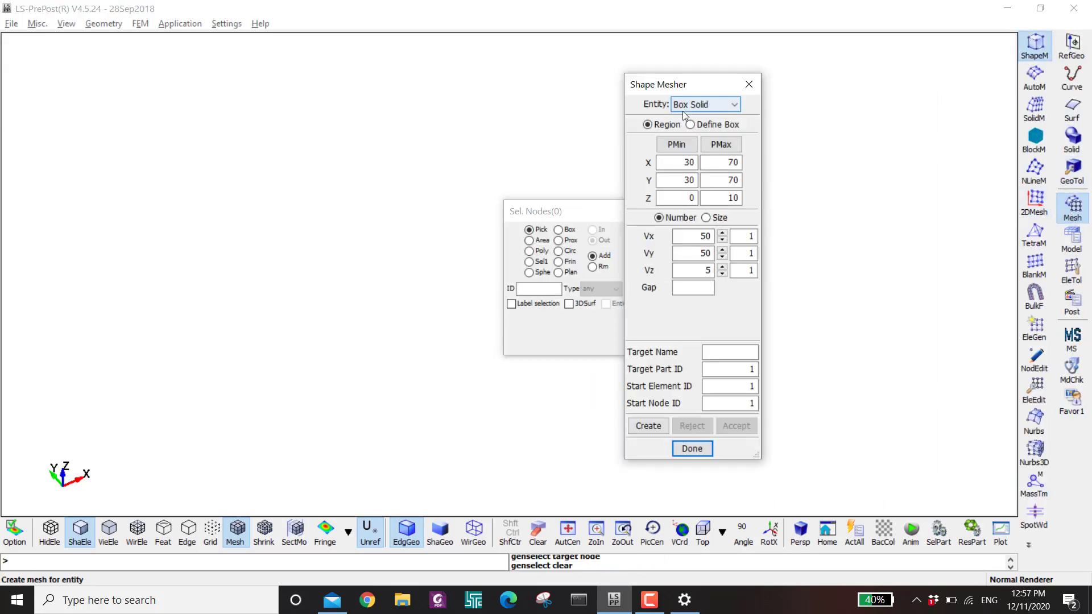
left_click(698, 103)
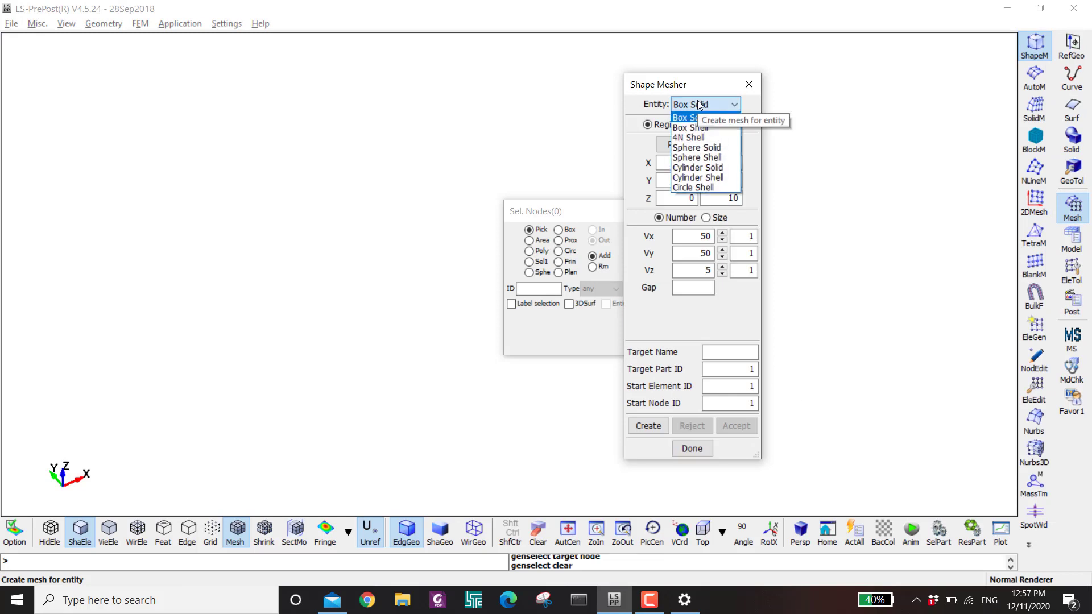
left_click(684, 178)
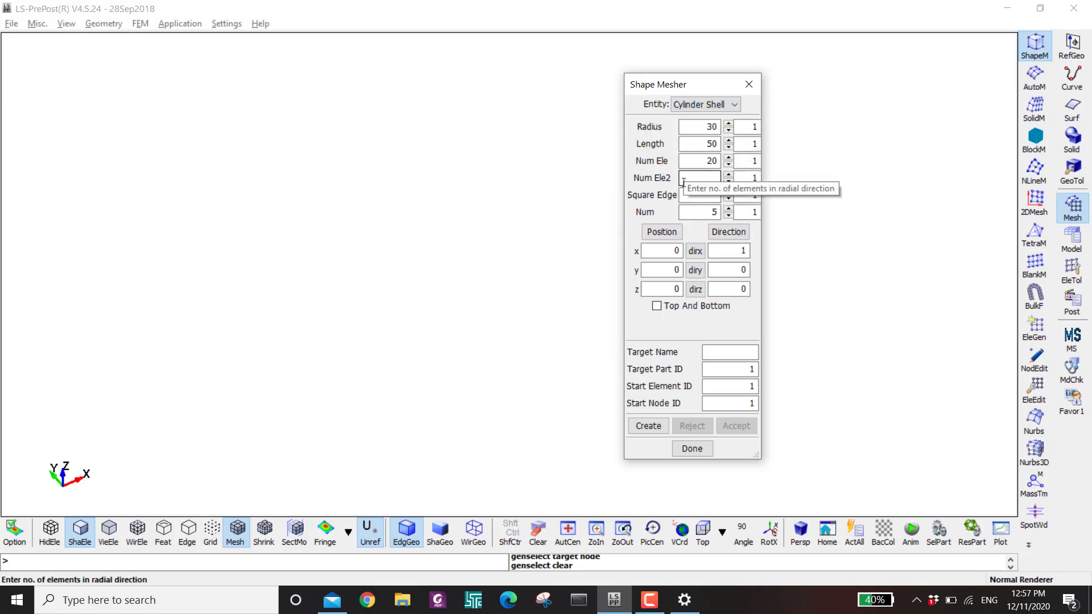
left_click(650, 426)
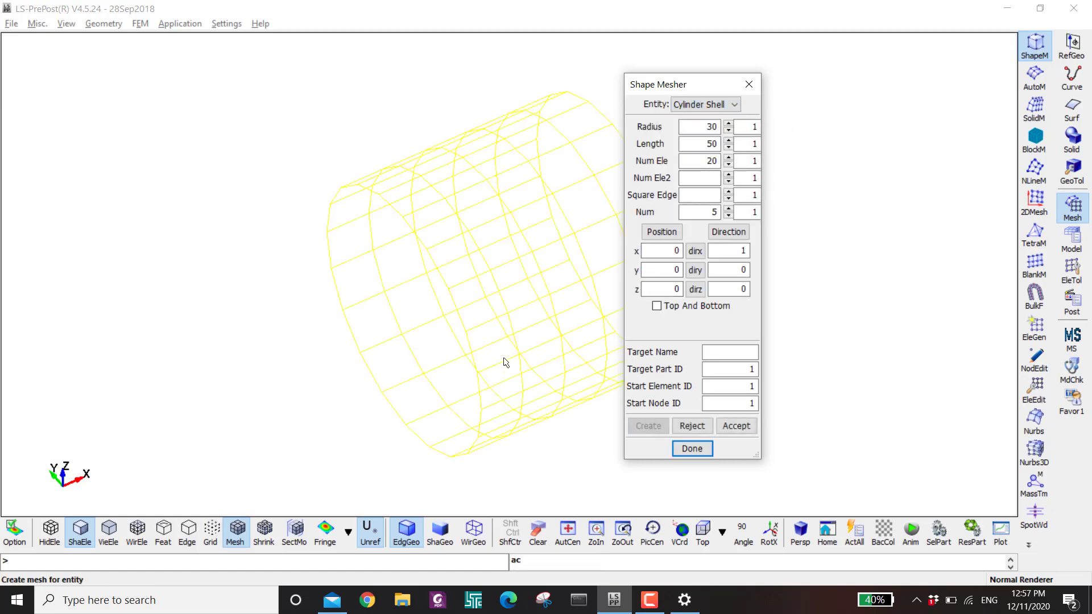
left_click_drag(576, 347, 556, 274, "ctrl")
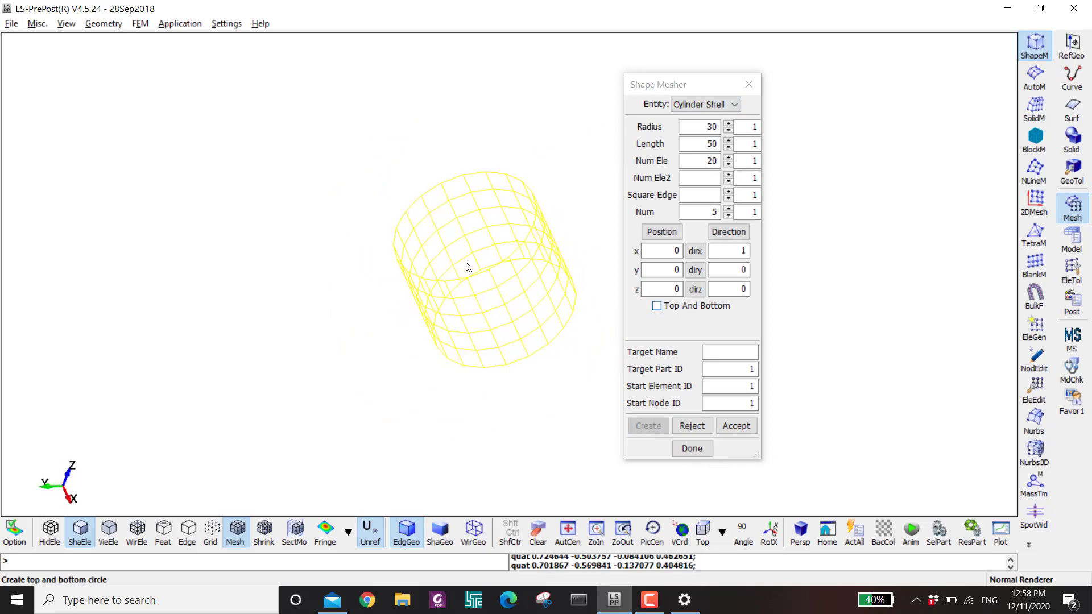
Close the cylinder shell with top and bottom faces and set its length to 10
left_click(656, 307)
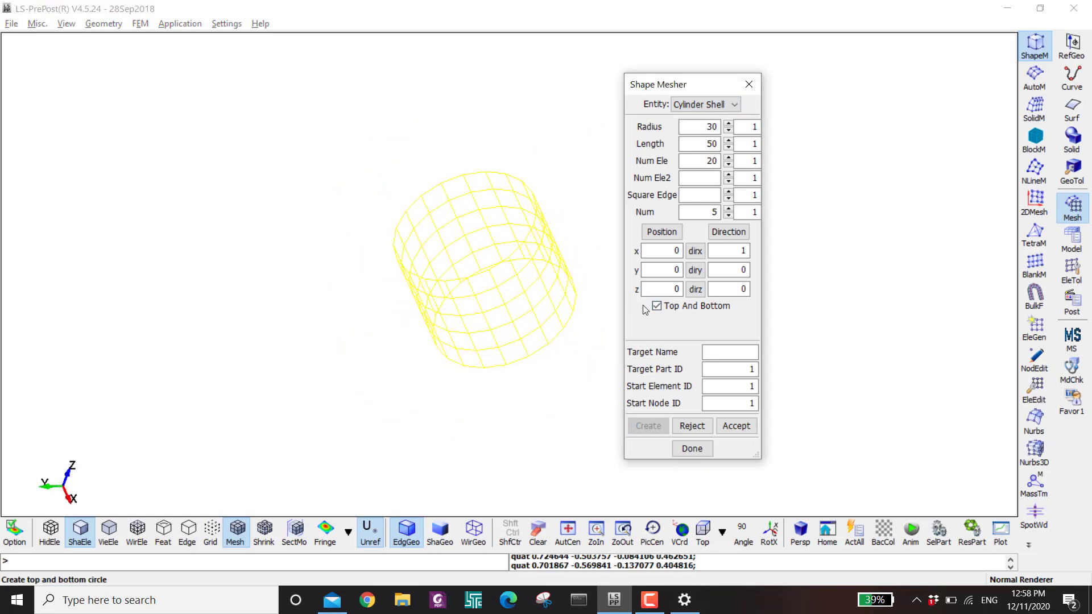
left_click_drag(528, 227, 585, 237, "ctrl")
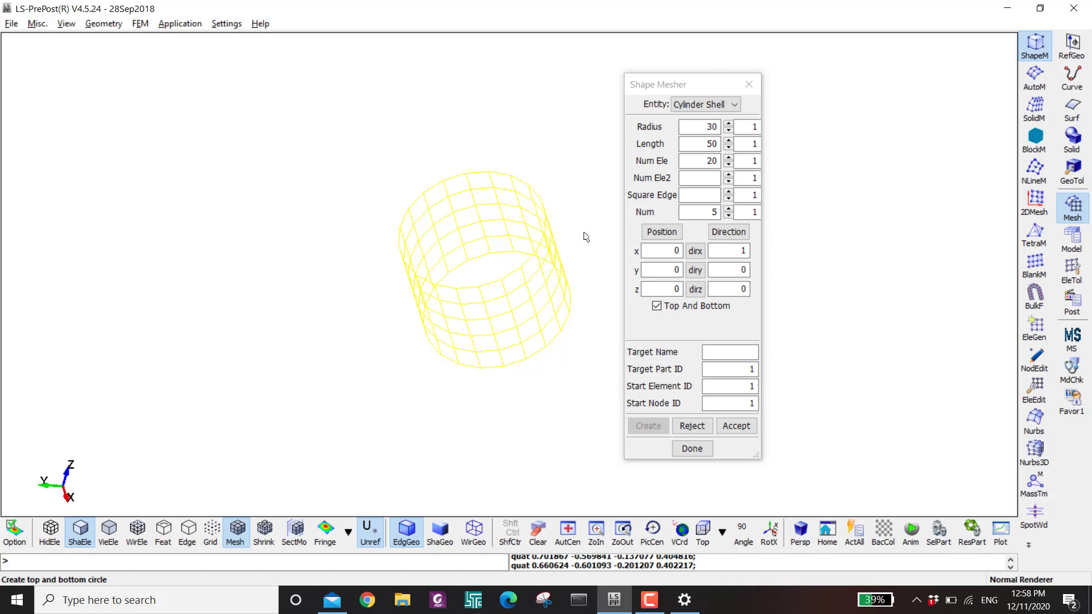
double_click(711, 143)
type("10")
key("Return")
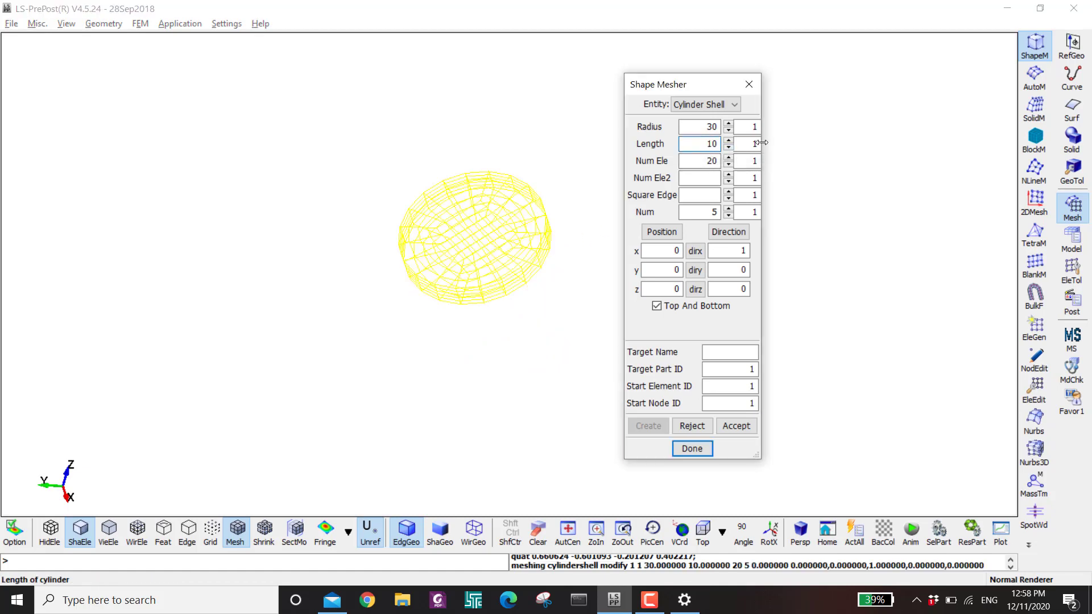
left_click_drag(470, 224, 444, 141, "ctrl")
scroll(510, 199, "up", 2)
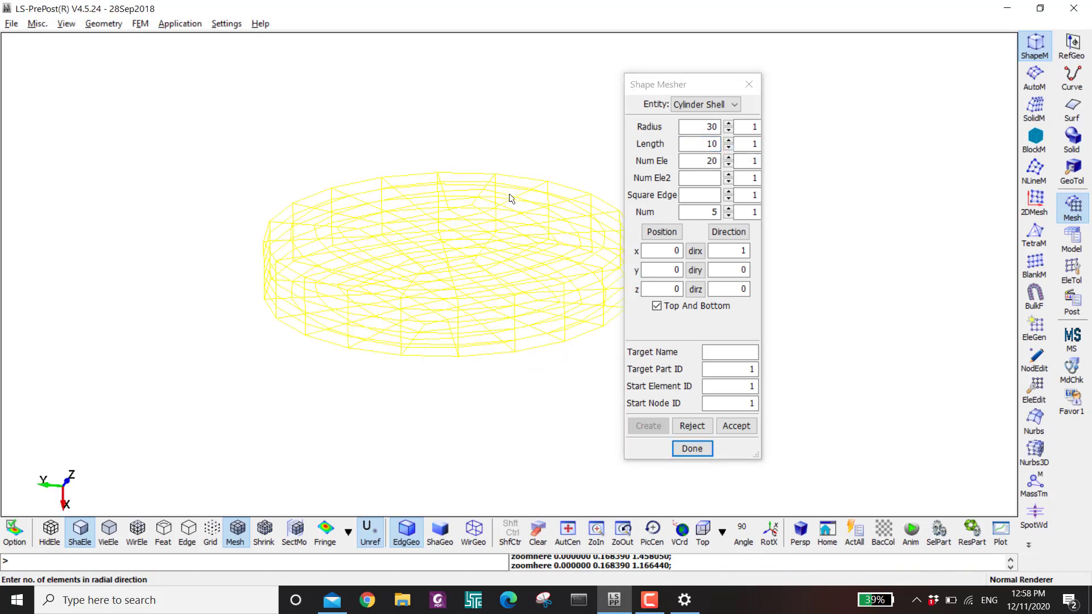
left_click_drag(473, 202, 475, 215, "ctrl")
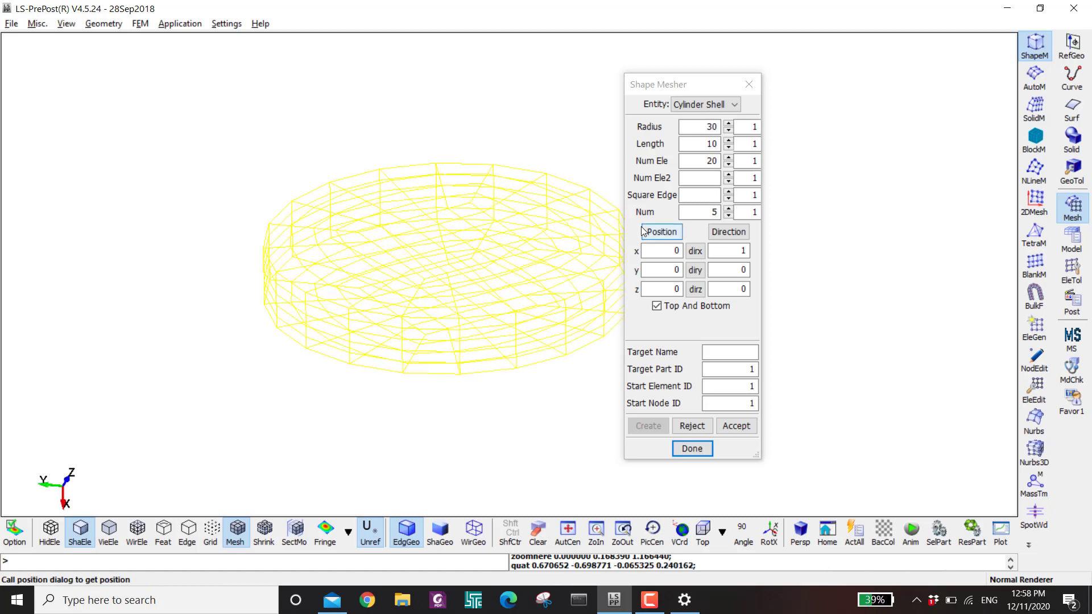
Set the cylinder shell's circumferential element count to 40, accept the mesh, and list the new part in the model tree
double_click(708, 161)
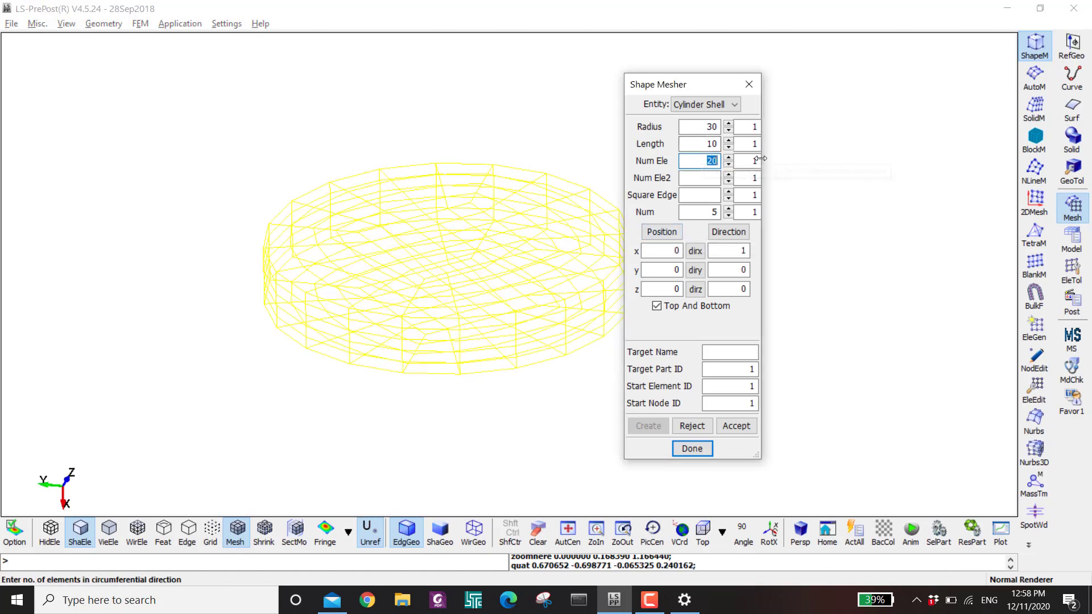
type("40")
key("Return")
left_click_drag(519, 188, 435, 208, "ctrl")
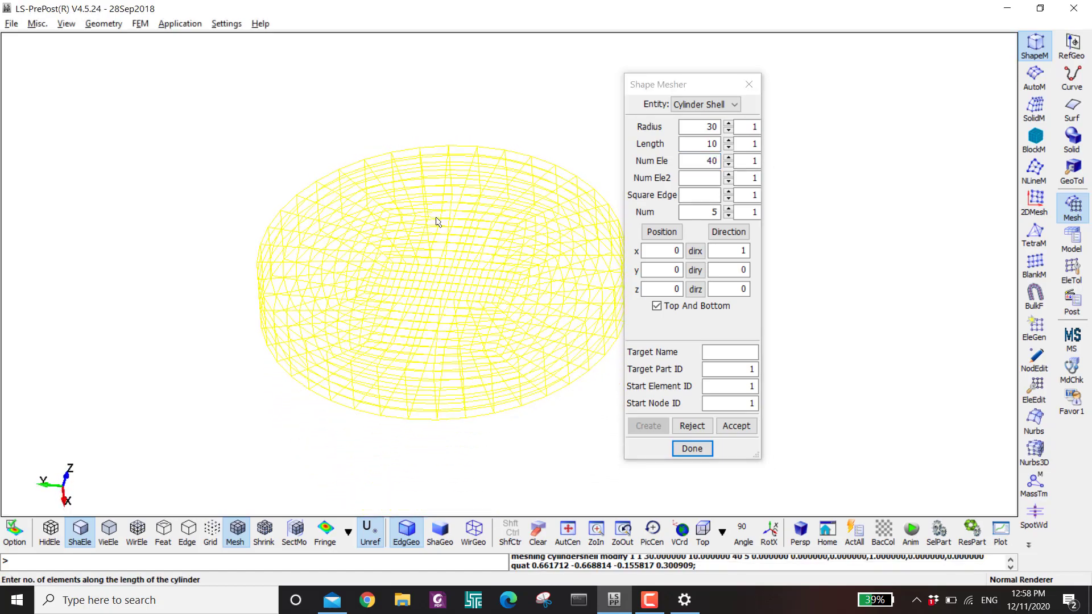
left_click(736, 426)
scroll(448, 319, "down", 2)
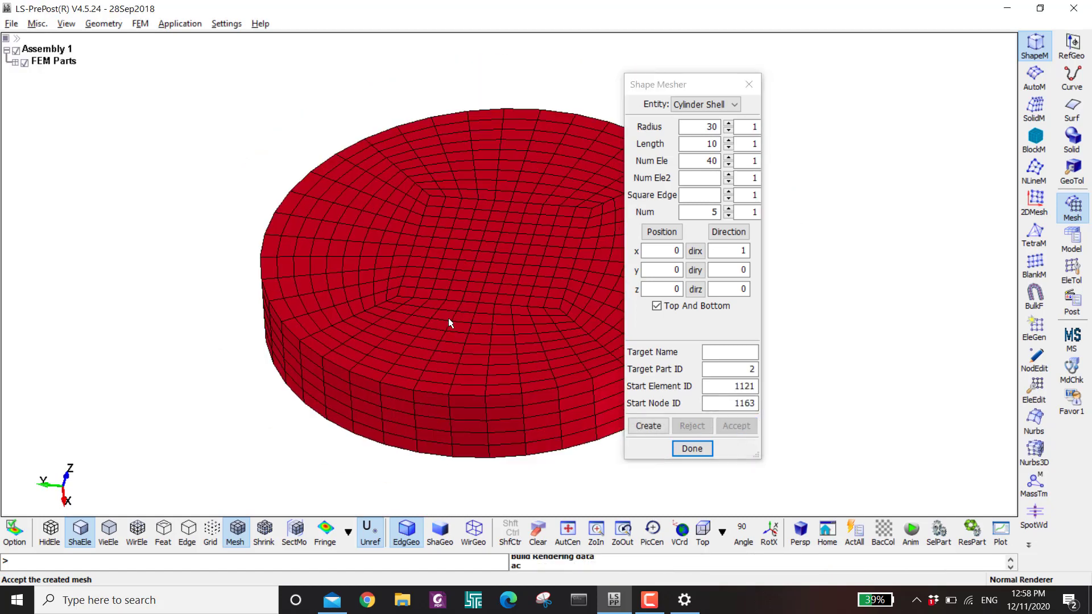
left_click(408, 250, "ctrl")
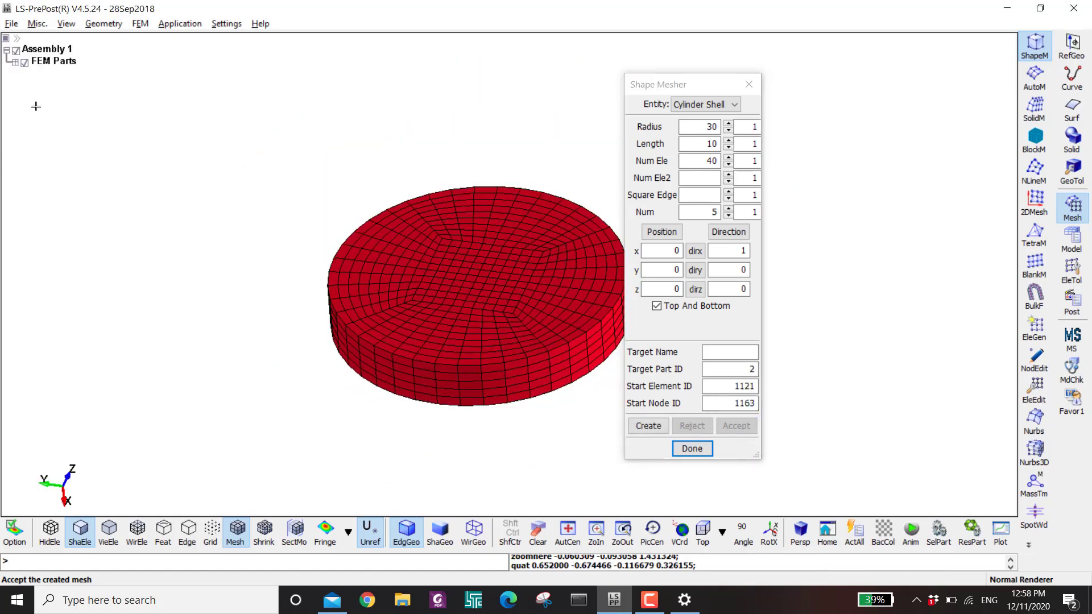
left_click(15, 63)
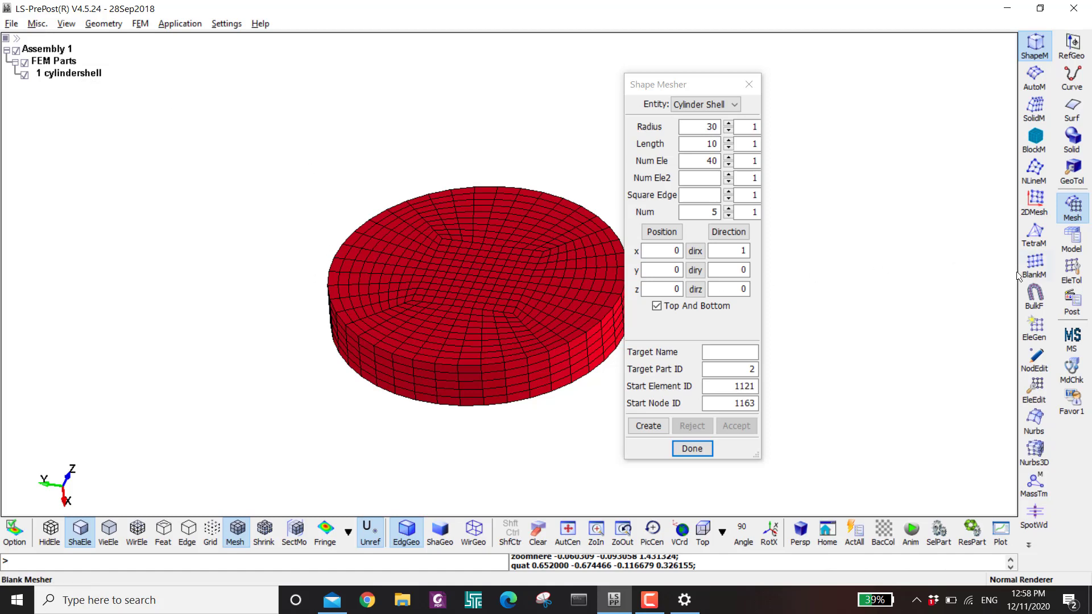
Open SPH Generation and choose Shell Volume as the creation method, keeping the dialogs clear of the cylinder
left_click(1028, 544)
left_click(1005, 453)
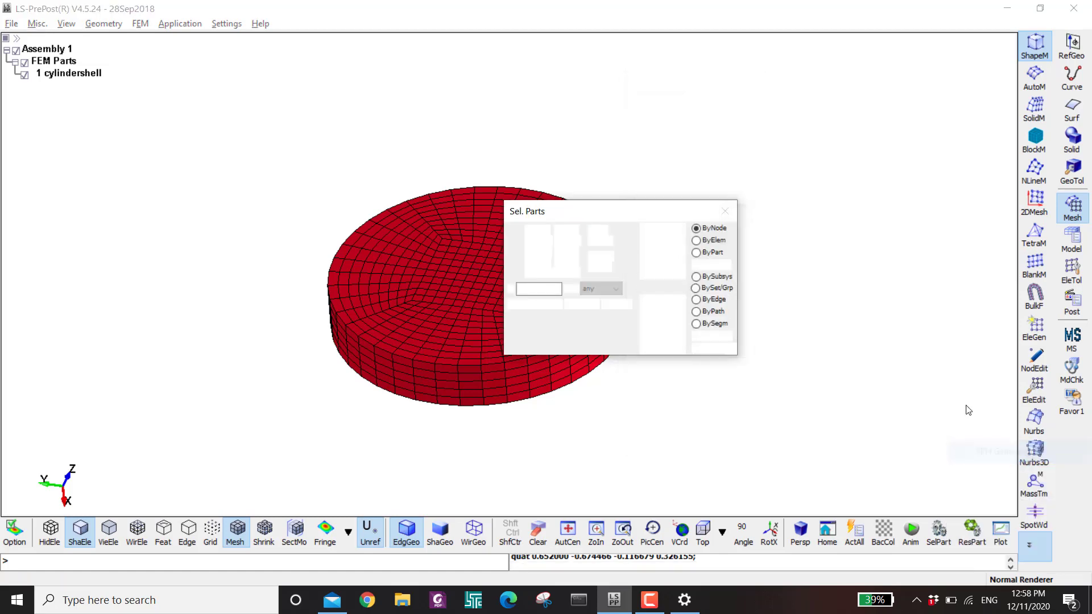
left_click(691, 51)
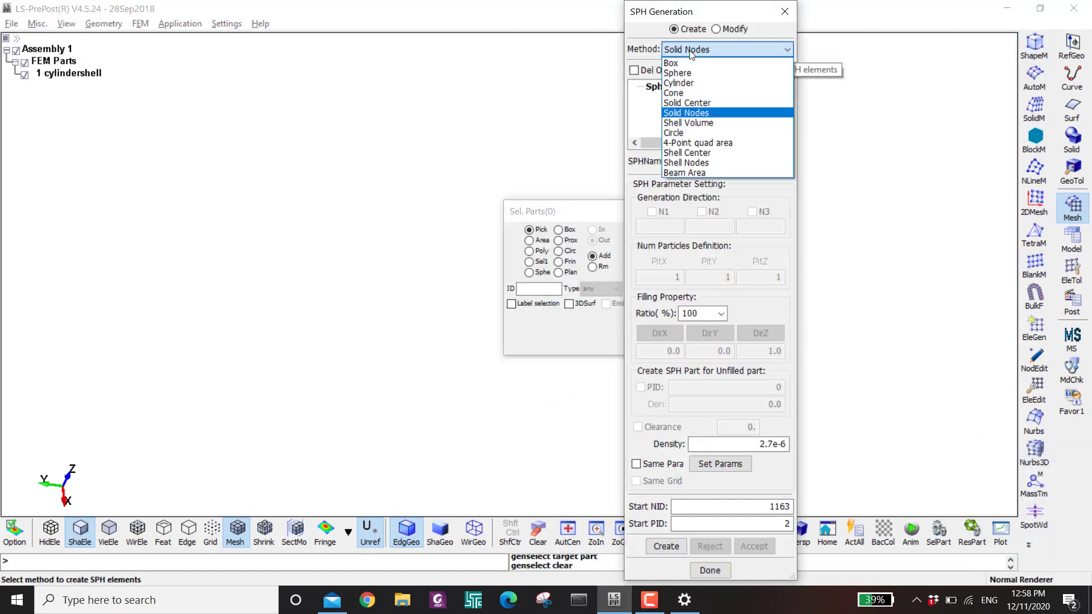
left_click(679, 124)
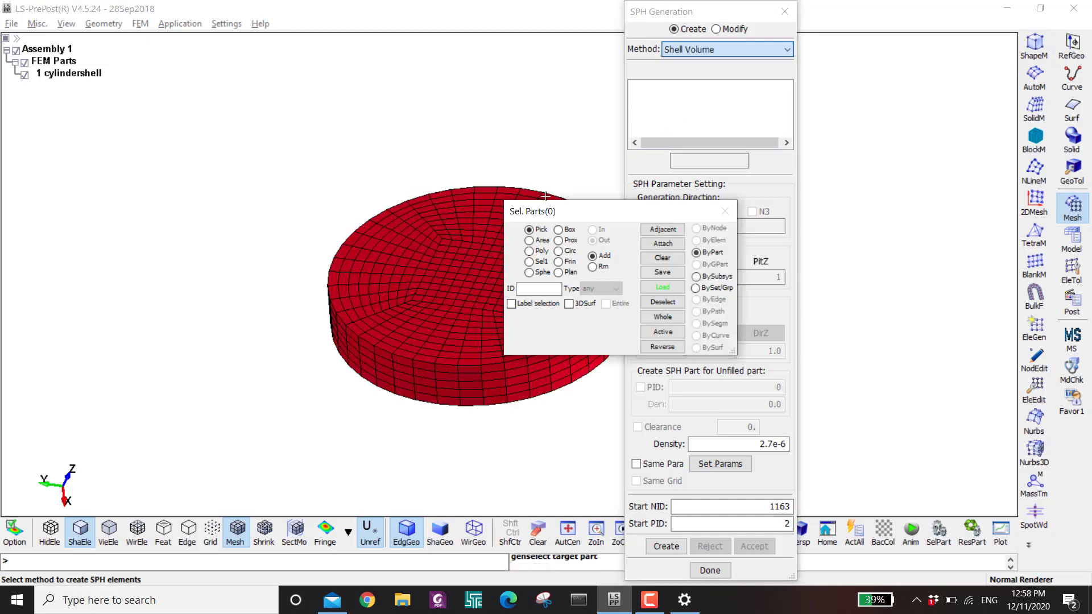
left_click_drag(547, 217, 842, 233)
left_click_drag(705, 11, 754, 14)
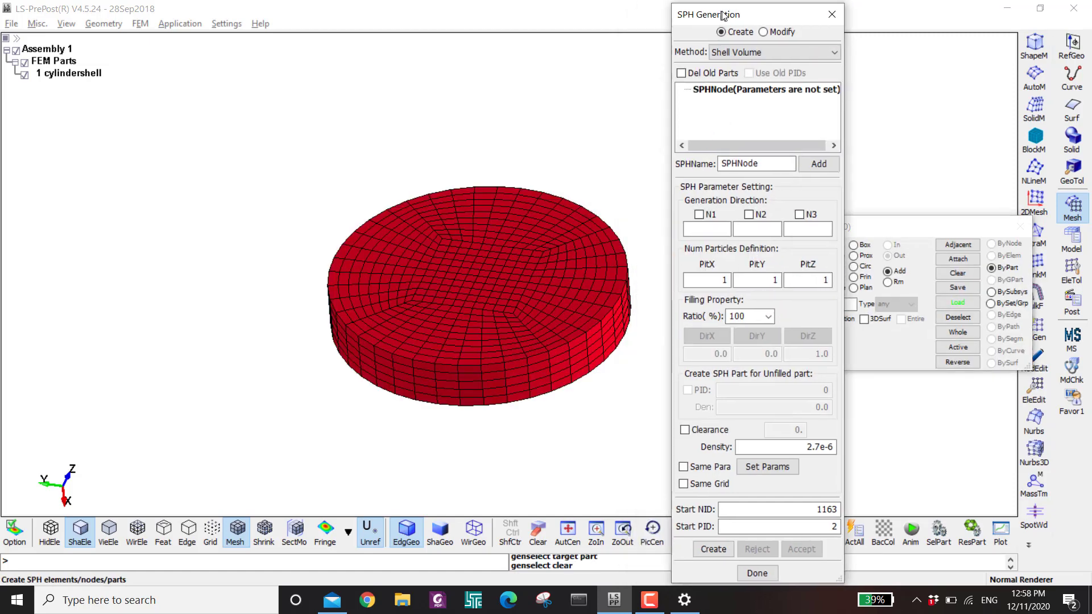
left_click(733, 53)
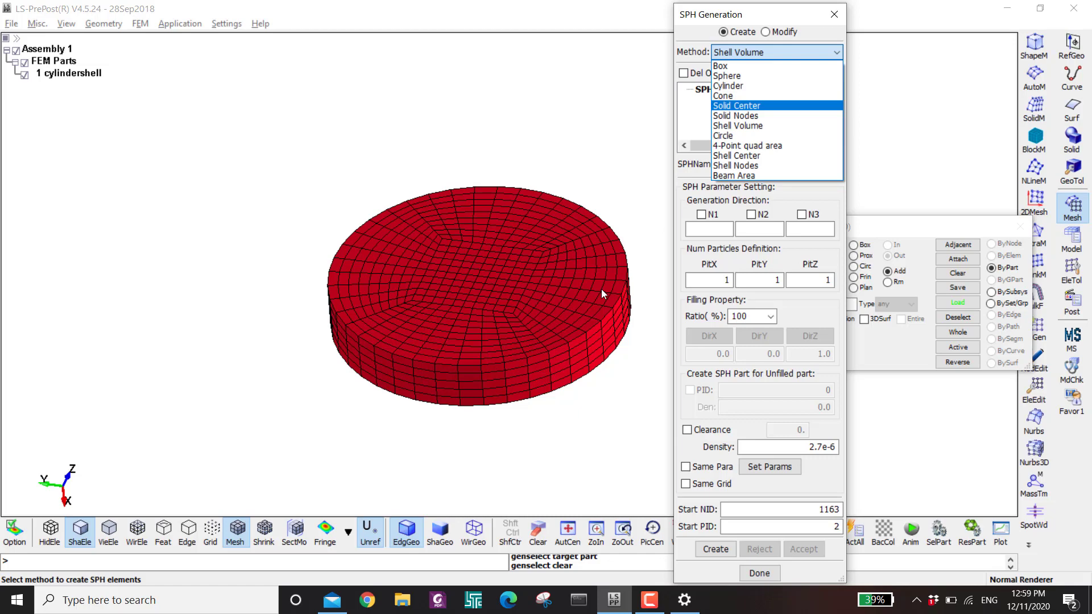
left_click(723, 126)
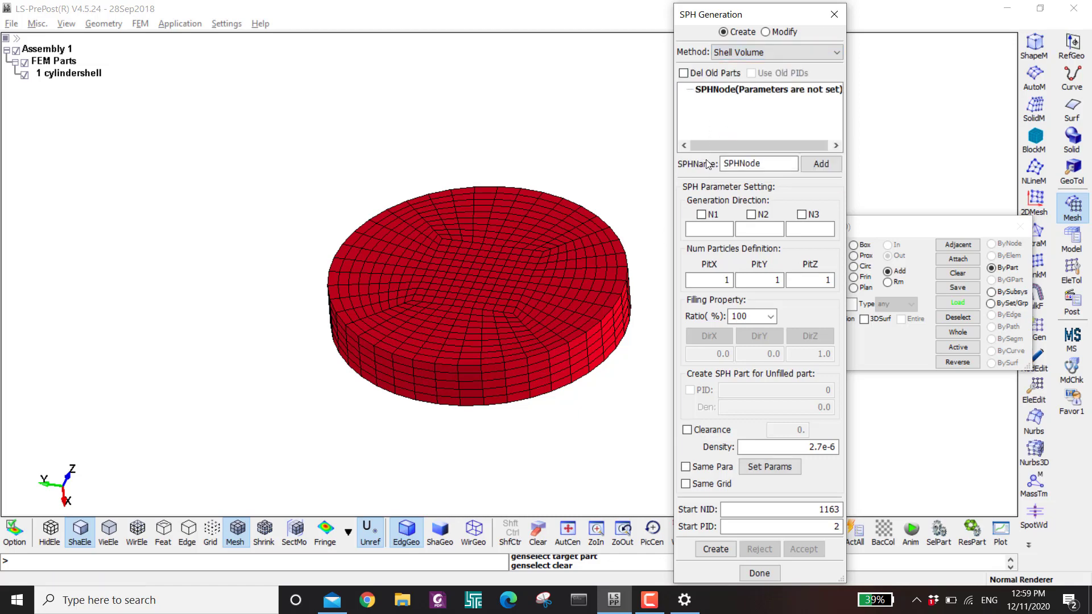
Pick the cylinder shell as the part to be filled with SPH particles
left_click(693, 286)
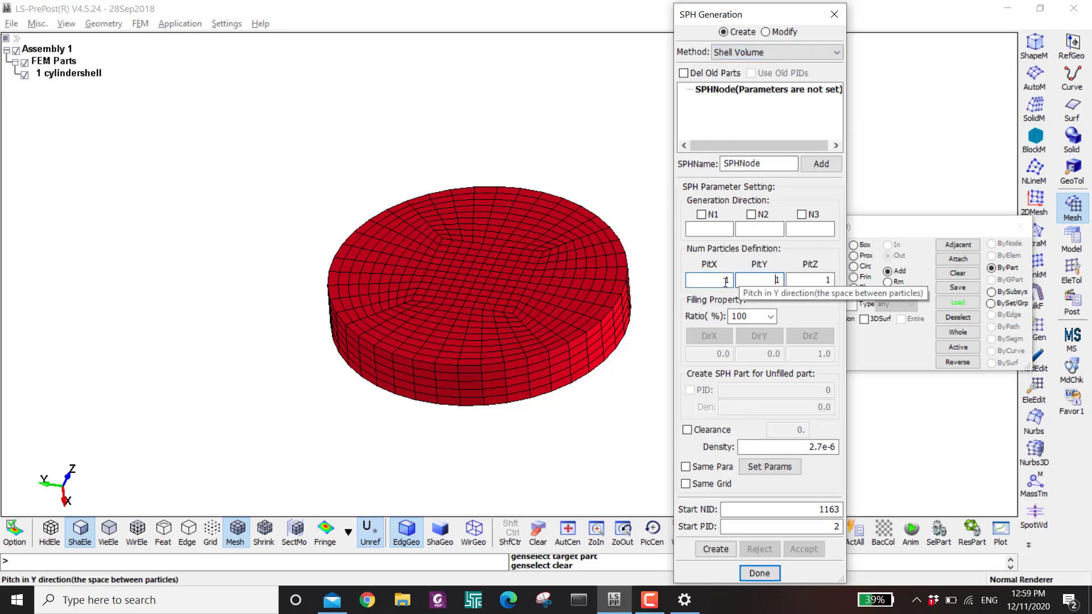
left_click(738, 285)
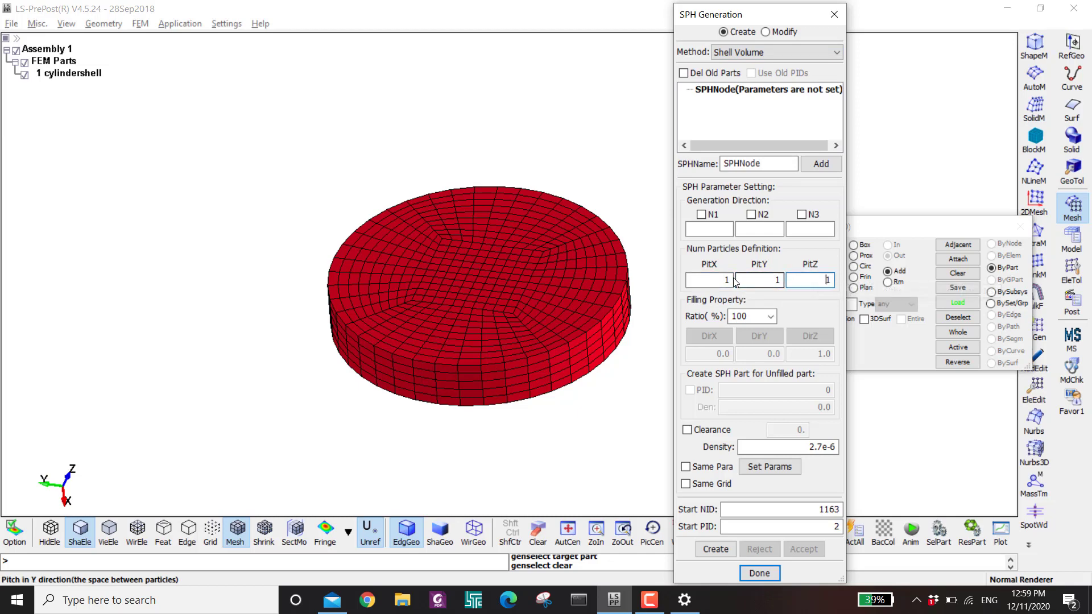
left_click(715, 280)
left_click(492, 281)
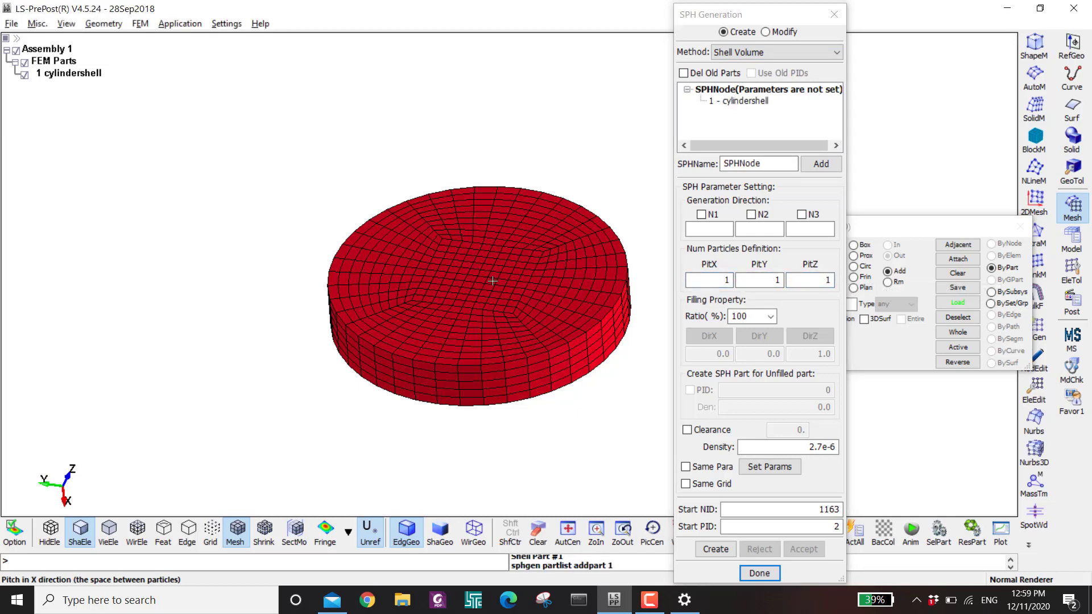
Set the particle pitch to 0.5 in X, Y and Z, apply the parameters, and generate the particles
left_click(716, 281)
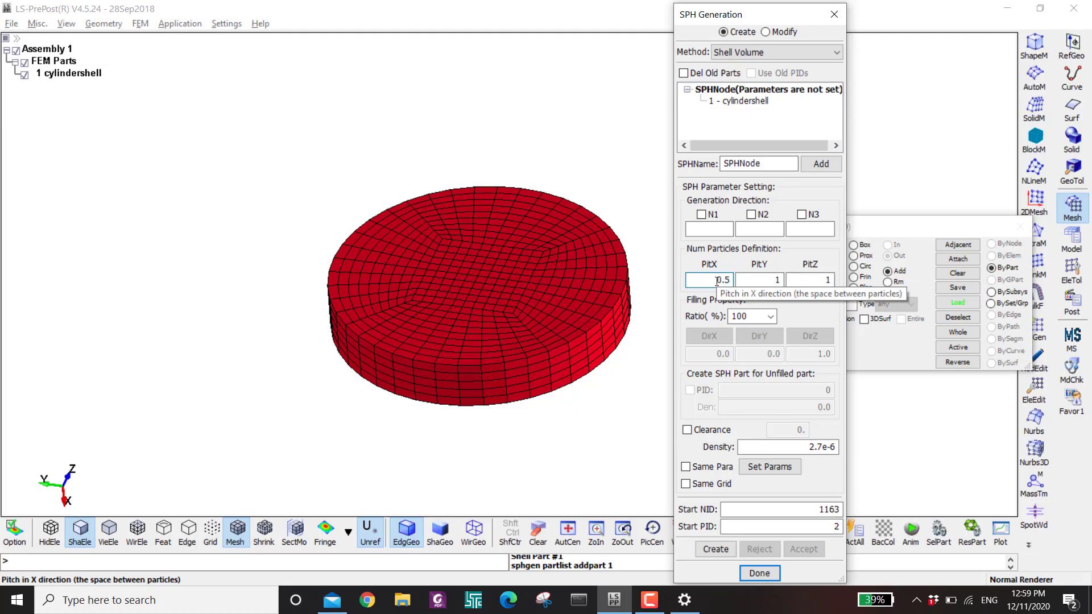
key("Tab")
type("0.5")
key("Tab")
type("0.5")
left_click(760, 466)
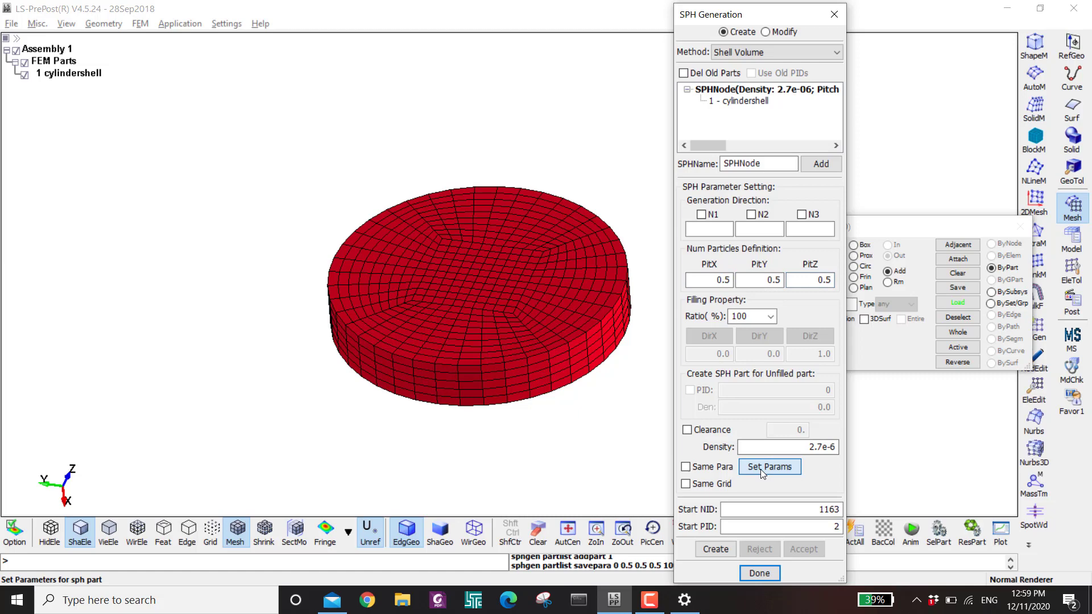
left_click(715, 549)
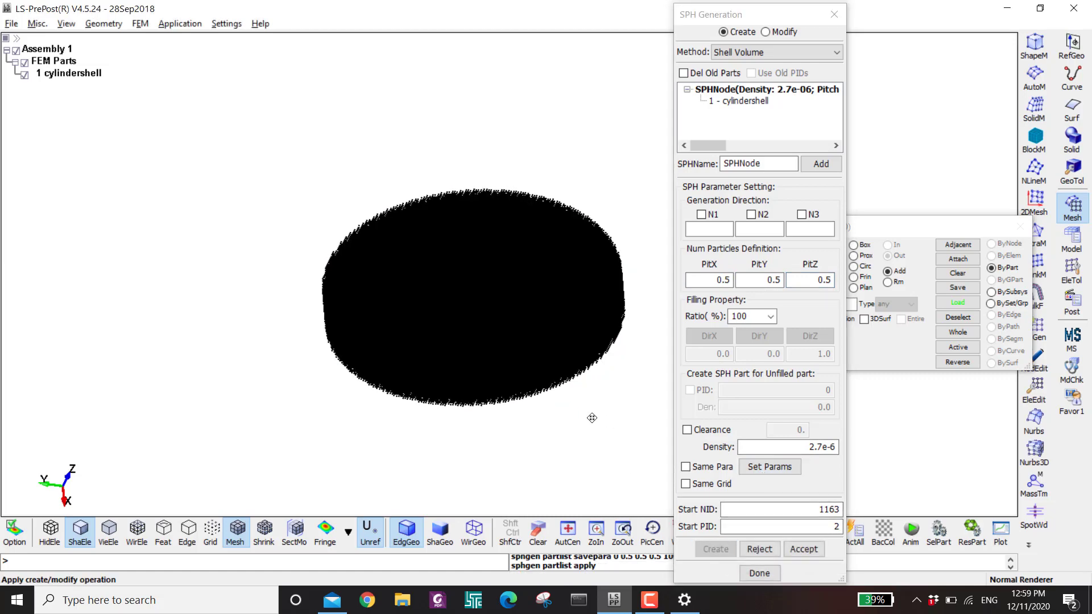
Examine the particle distribution inside the cylinder shell from the front, keeping the dialog clear of the model
middle_click_drag(593, 470, 444, 261, "shift")
left_click_drag(444, 261, 475, 419, "shift")
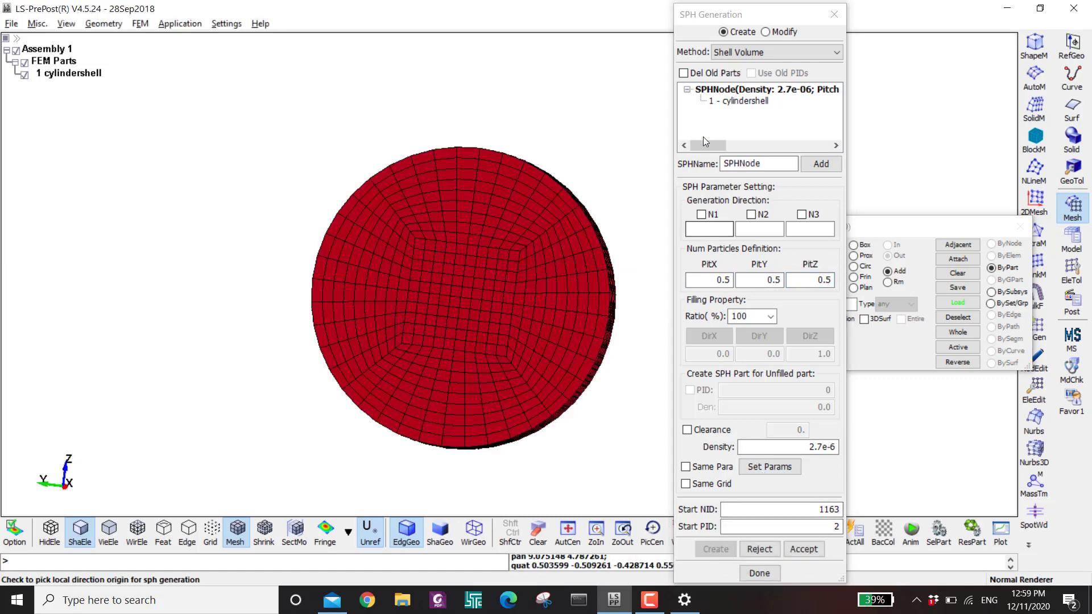
left_click_drag(719, 9, 833, 17)
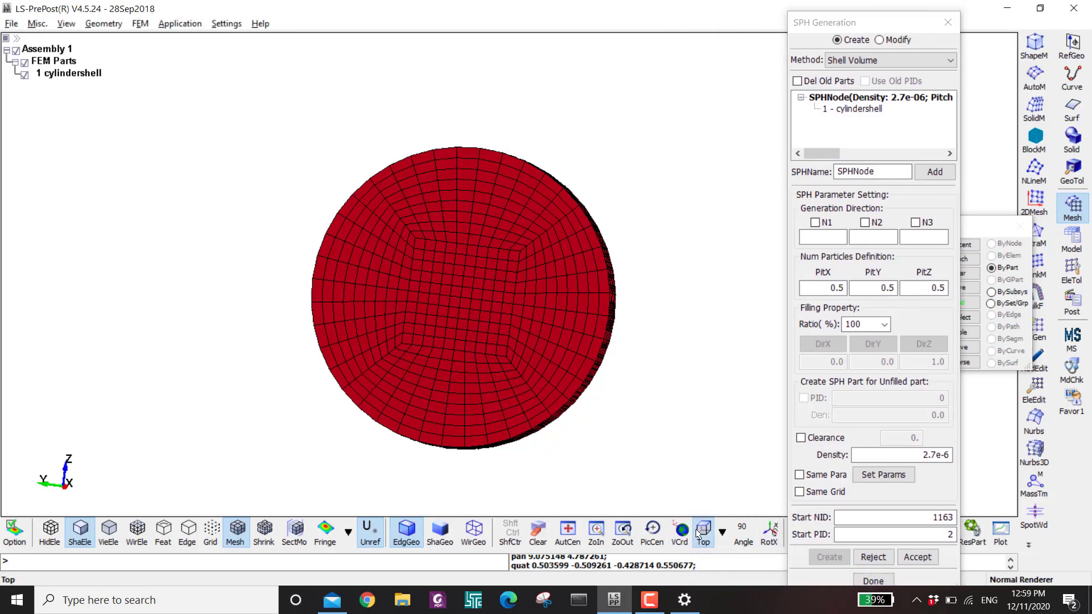
left_click(703, 532)
left_click(721, 533)
left_click(757, 375)
scroll(353, 333, "up", 2)
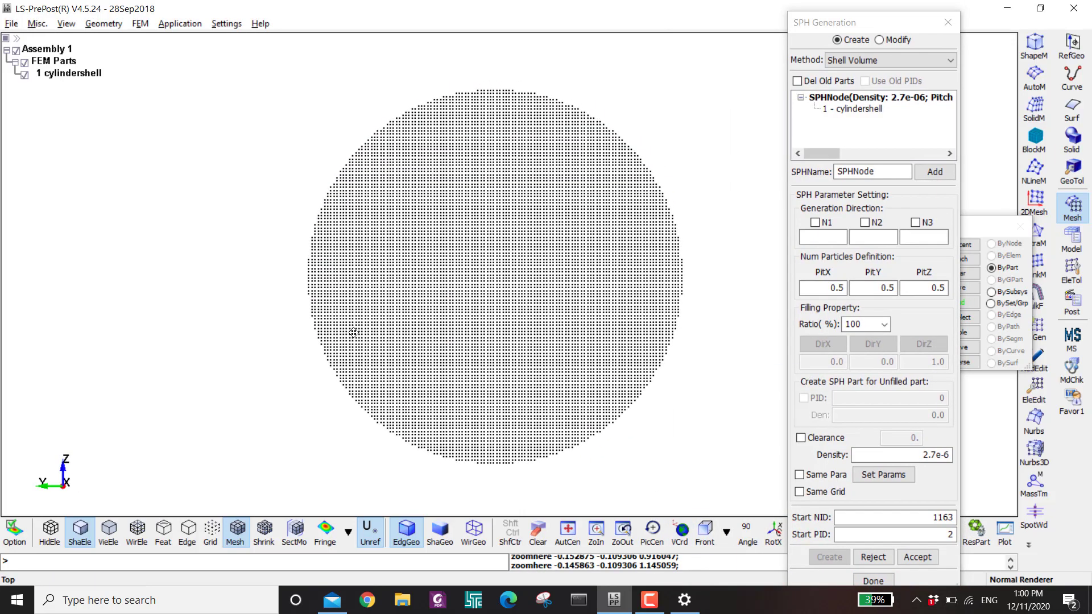
middle_click_drag(353, 333, 353, 333, "shift")
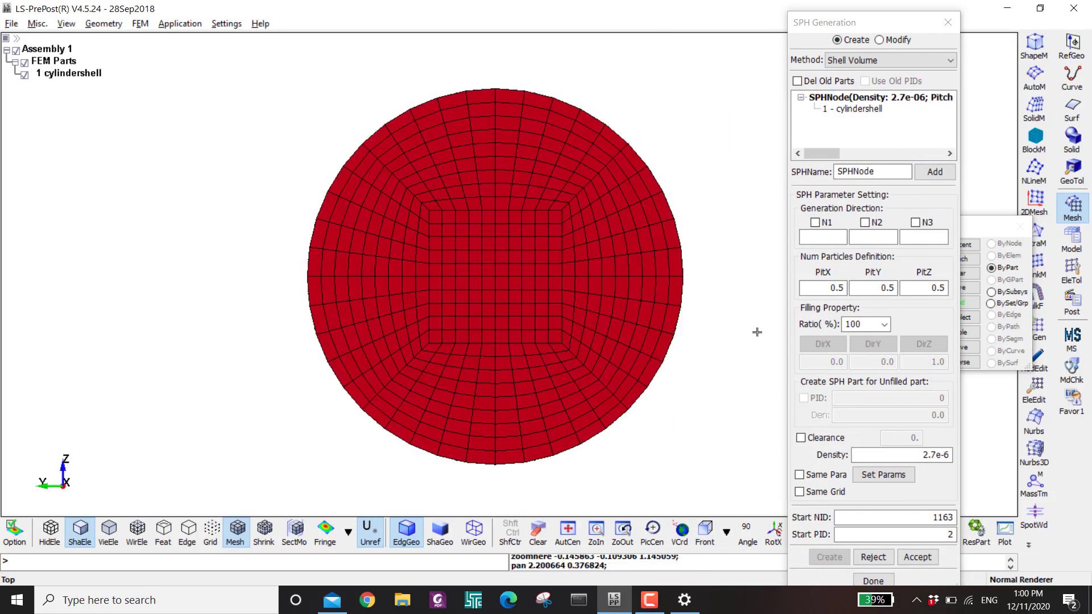
Set the particle pitch to 1 in X, Y and Z and apply the parameters to the SPH part
double_click(828, 290)
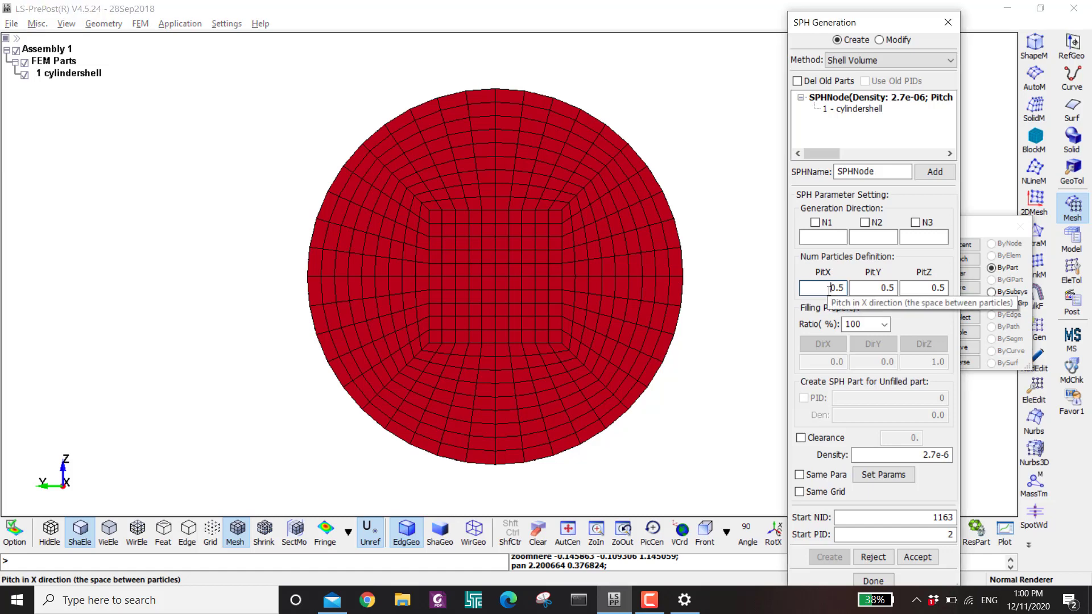
type("1")
key("Tab")
type("1")
key("Tab")
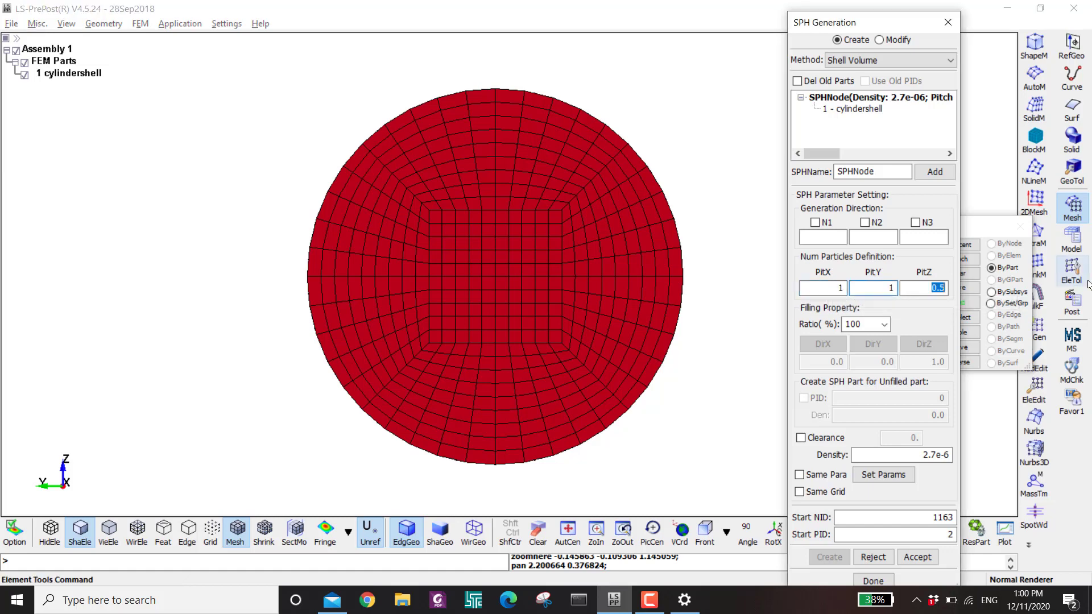
type("1")
key("Tab")
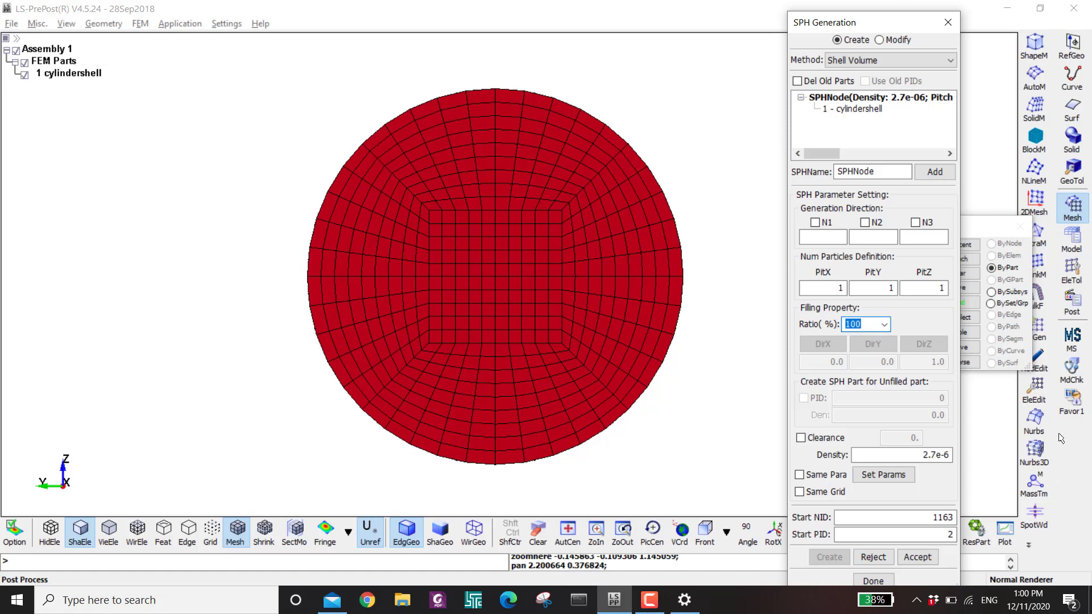
left_click(875, 476)
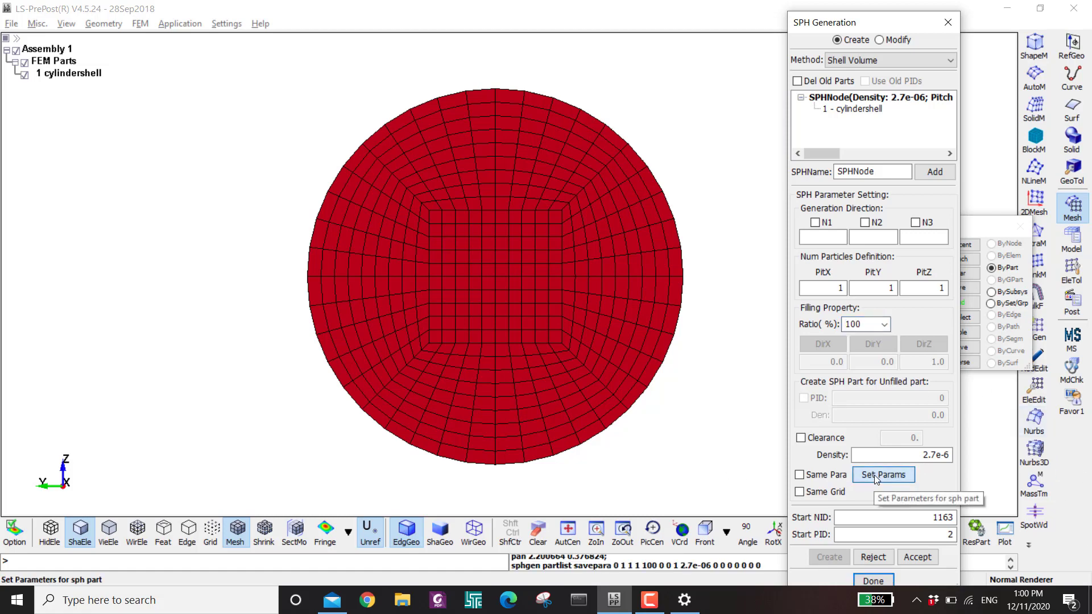
Reject the previous particles, regenerate the SPH fill with the new pitch, check its distribution, and accept it
left_click(870, 557)
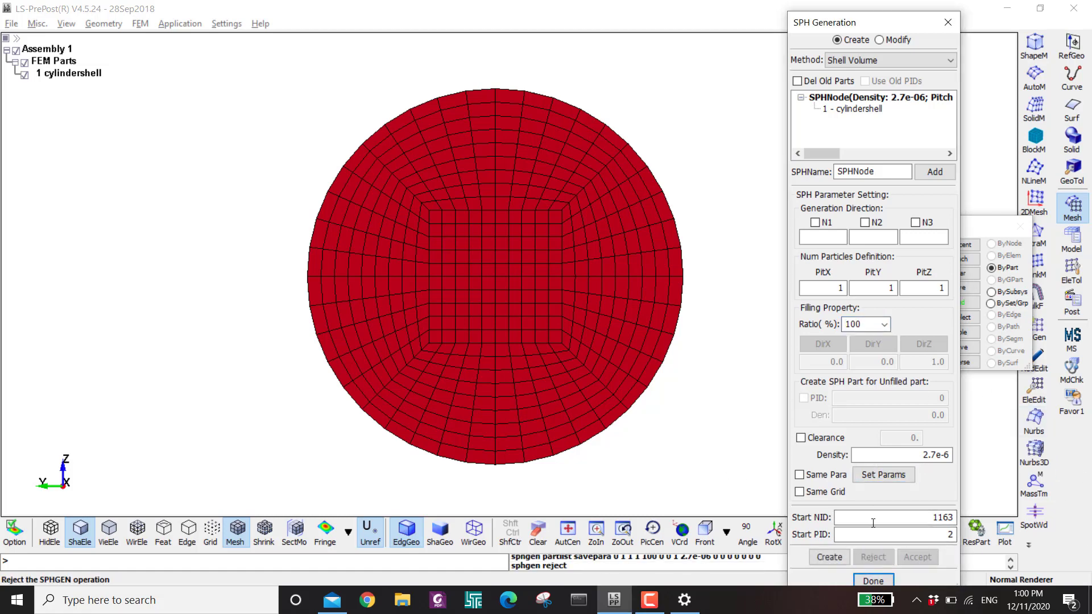
left_click(829, 557)
scroll(620, 430, "down", 1)
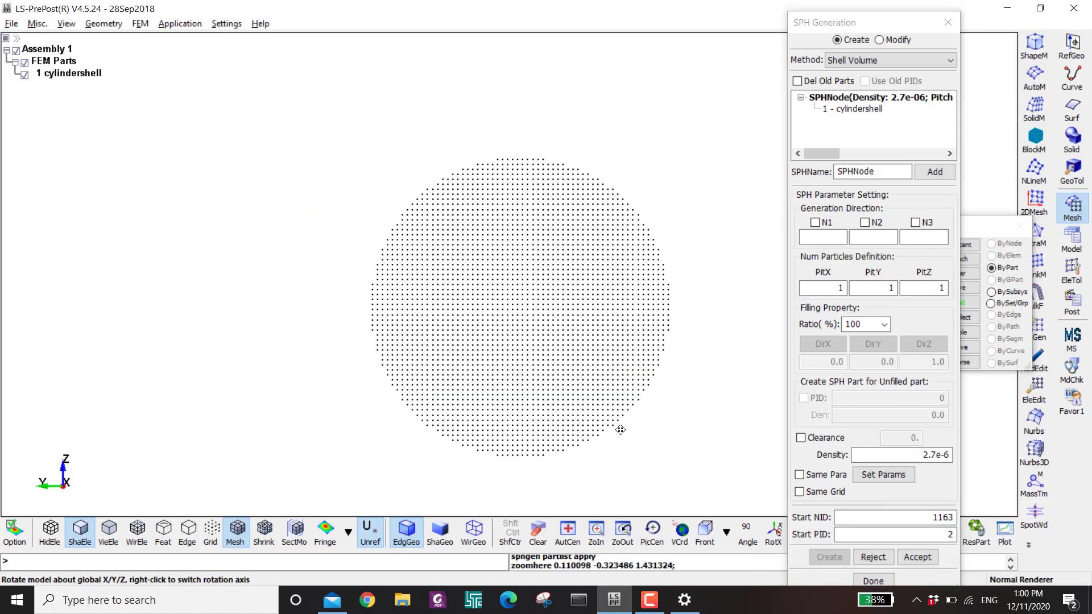
scroll(567, 394, "up", 2)
scroll(480, 285, "up", 2)
scroll(479, 286, "down", 1)
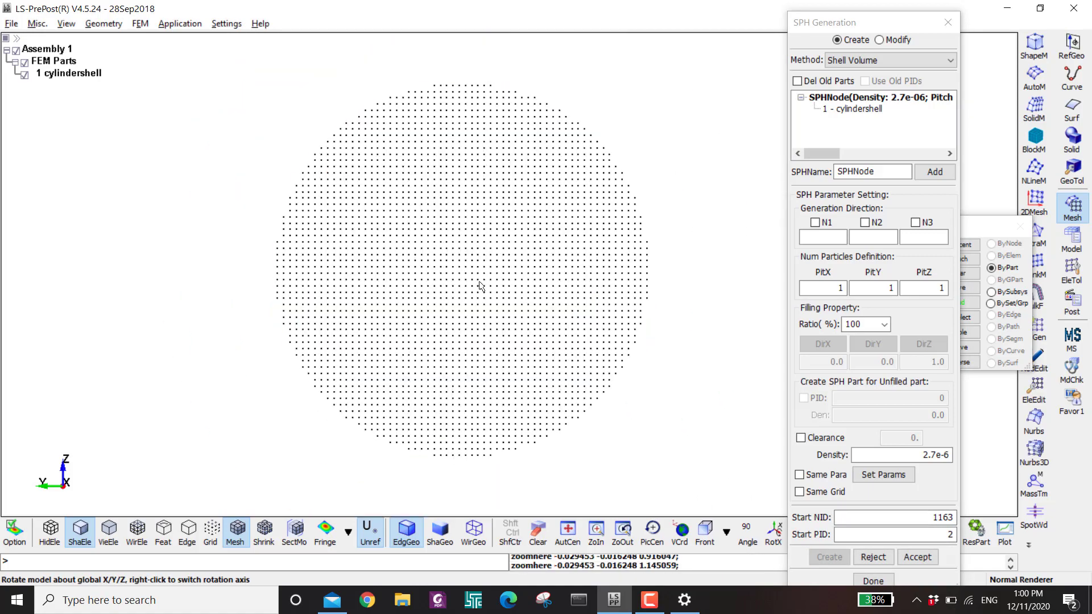
middle_click(479, 286)
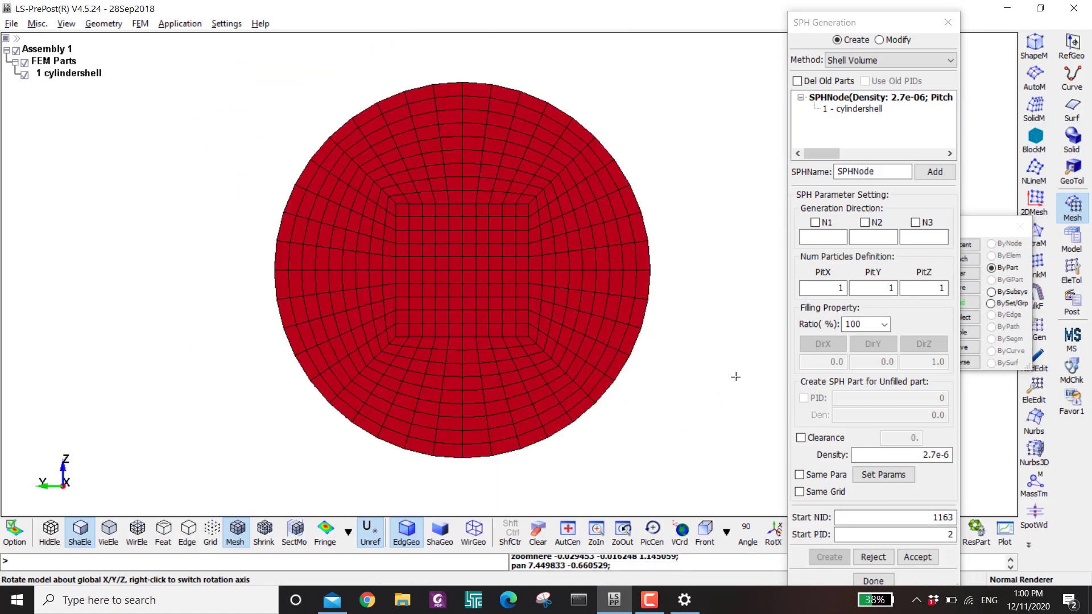
left_click(913, 557)
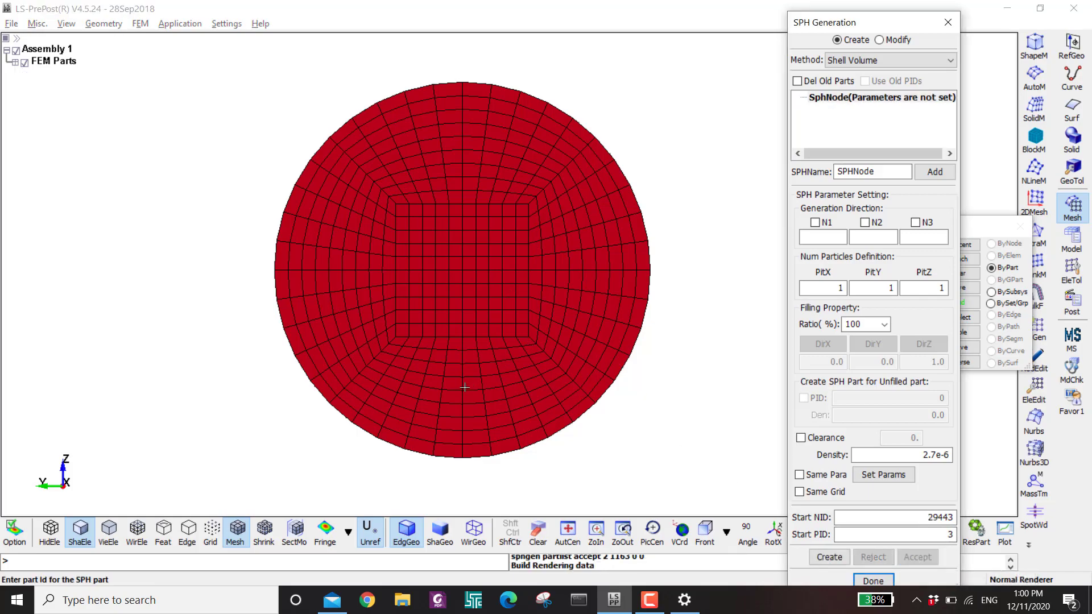
Open Element Generation for shells and choose the Edge Drag method, with the selection dialog moved beside the cylinder
left_click_drag(500, 365, 392, 256)
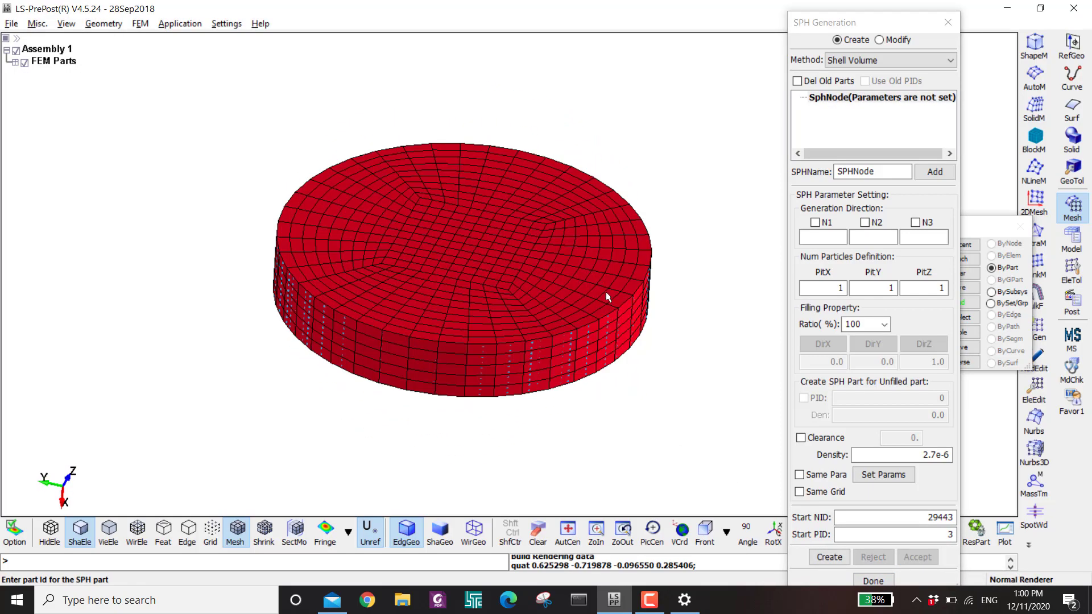
left_click_drag(605, 292, 589, 297)
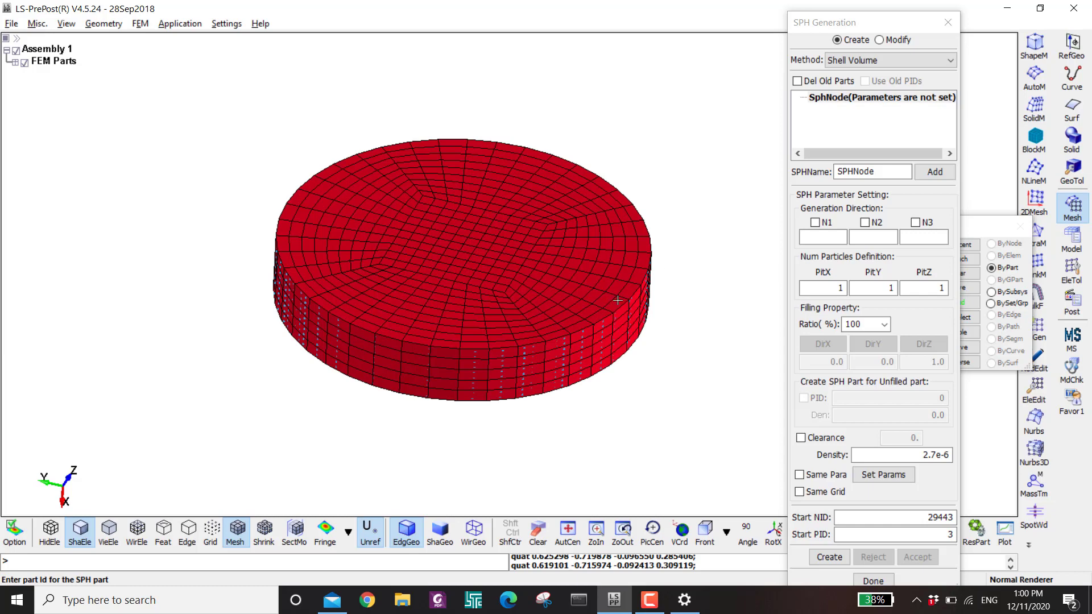
left_click(1038, 329)
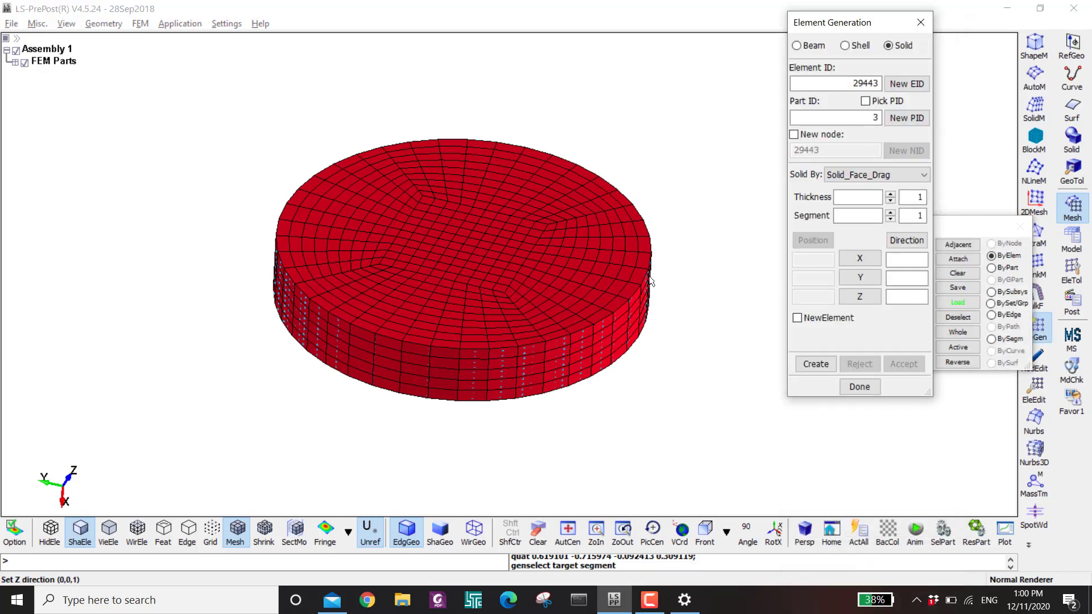
left_click(852, 48)
left_click_drag(841, 226, 176, 228)
left_click(845, 178)
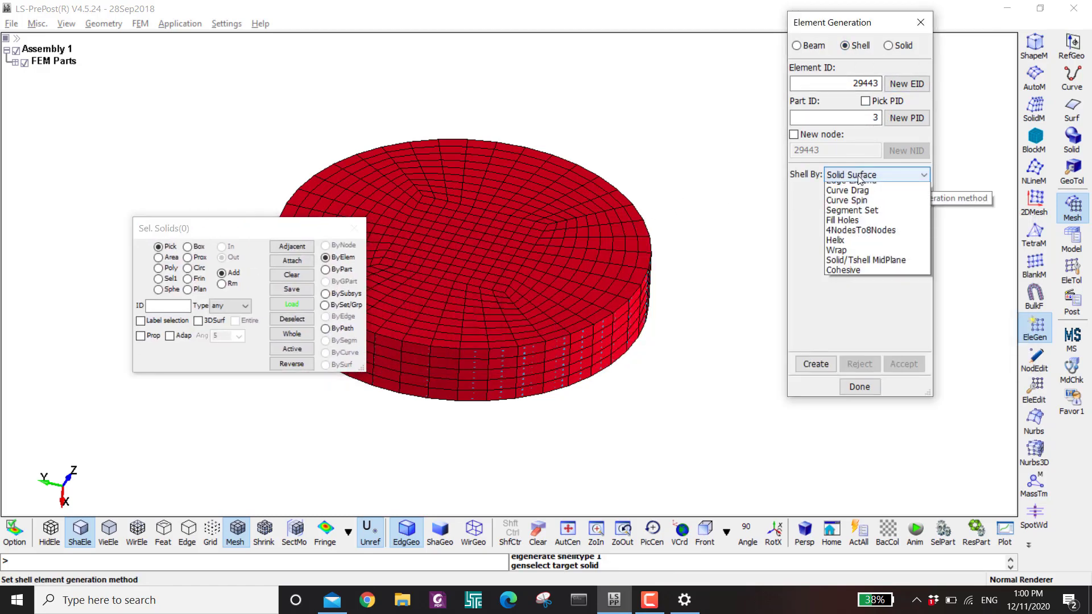
key("Up")
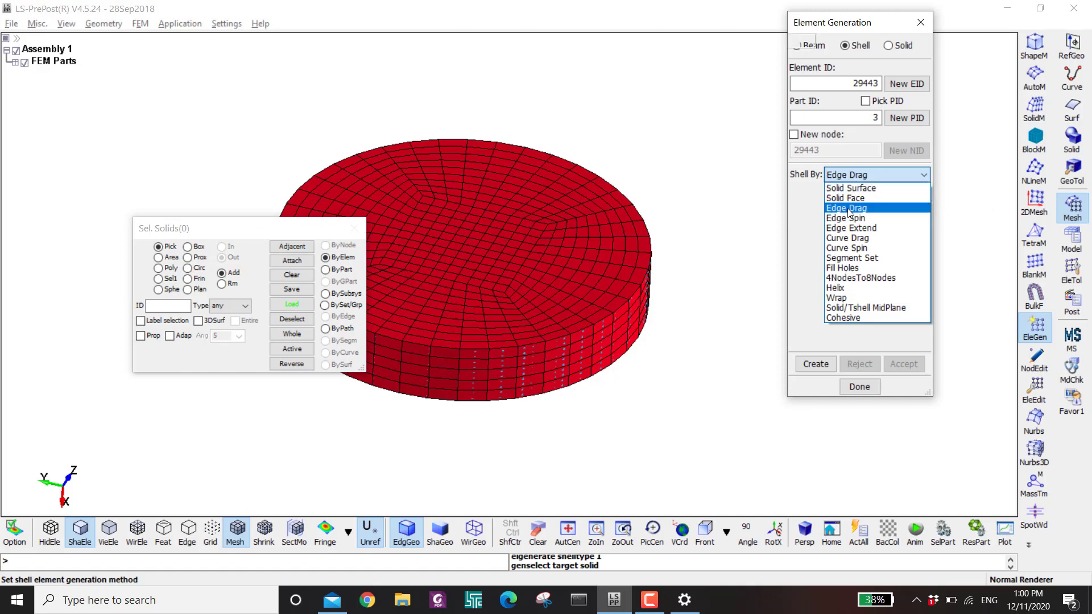
key("Return")
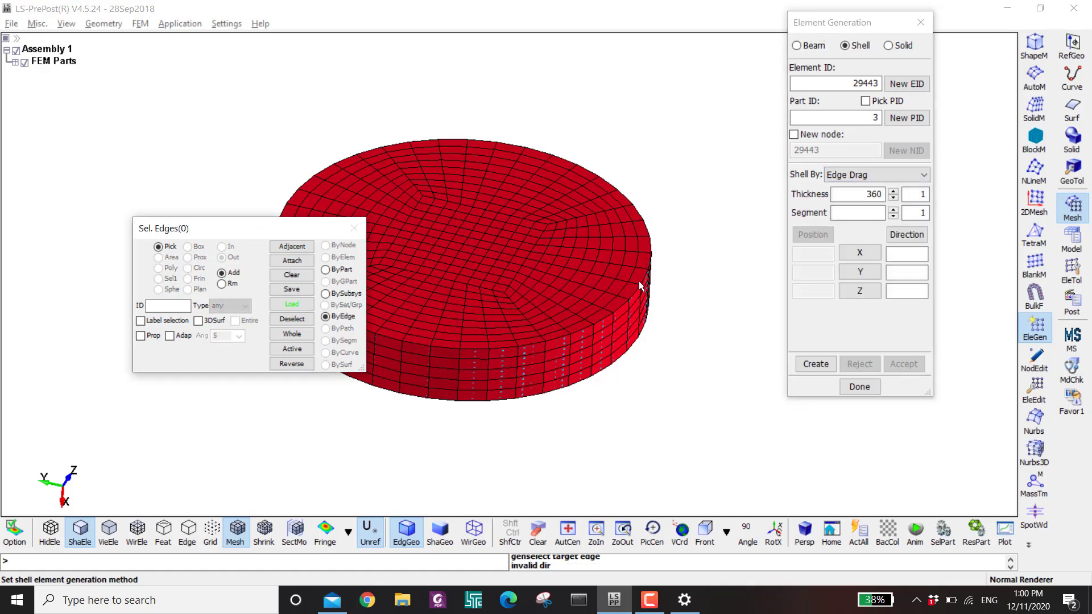
Drag the vertical edge line on the cylinder's side wall in negative Y with thickness 10 and 3 segments to create shells
scroll(639, 281, "up", 3)
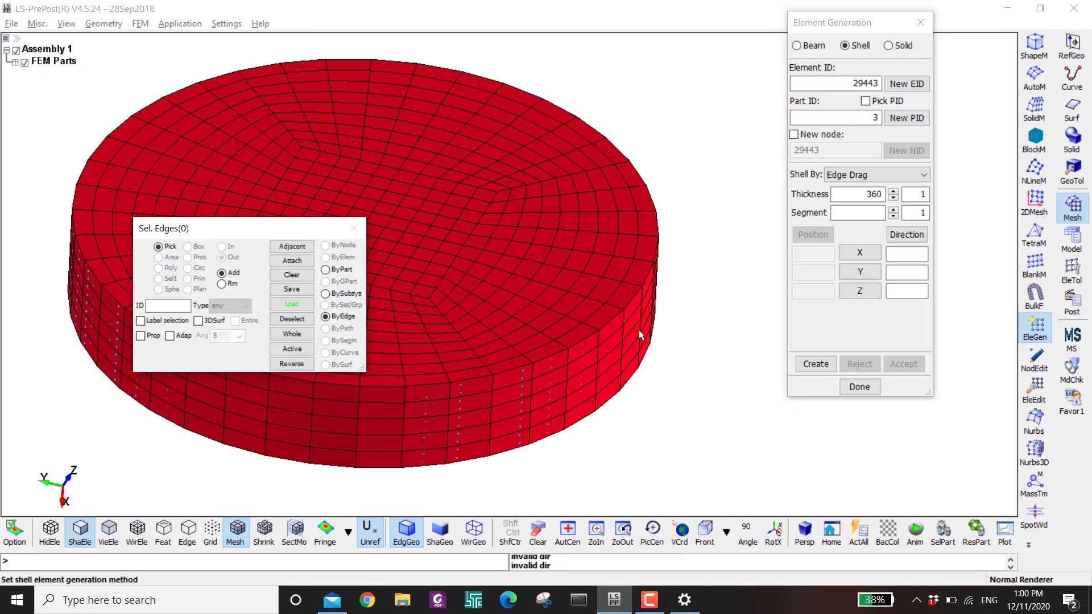
scroll(641, 334, "down", 3)
mouse_move(640, 334)
left_mouse_down("shift")
mouse_move(468, 370)
mouse_move(580, 365)
left_mouse_up("shift")
scroll(581, 365, "up", 5)
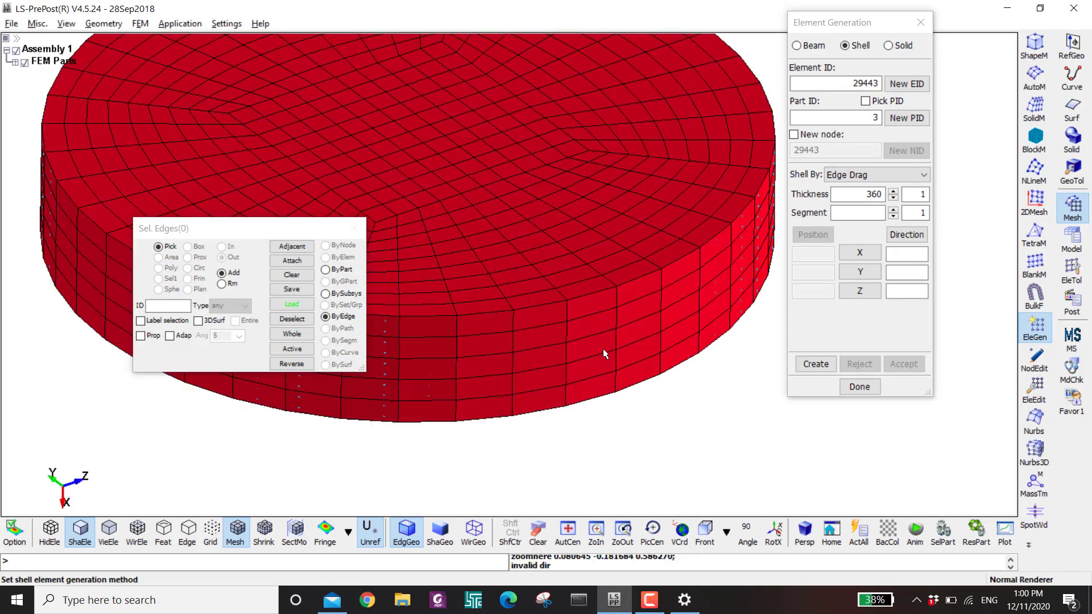
left_click(616, 301)
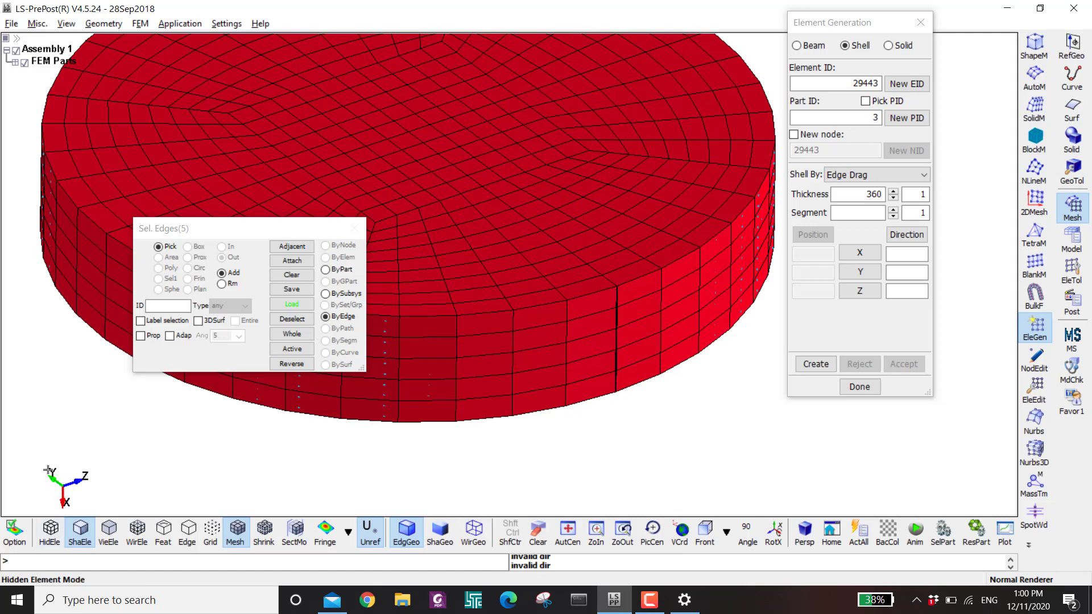
left_click(861, 271)
double_click(856, 193)
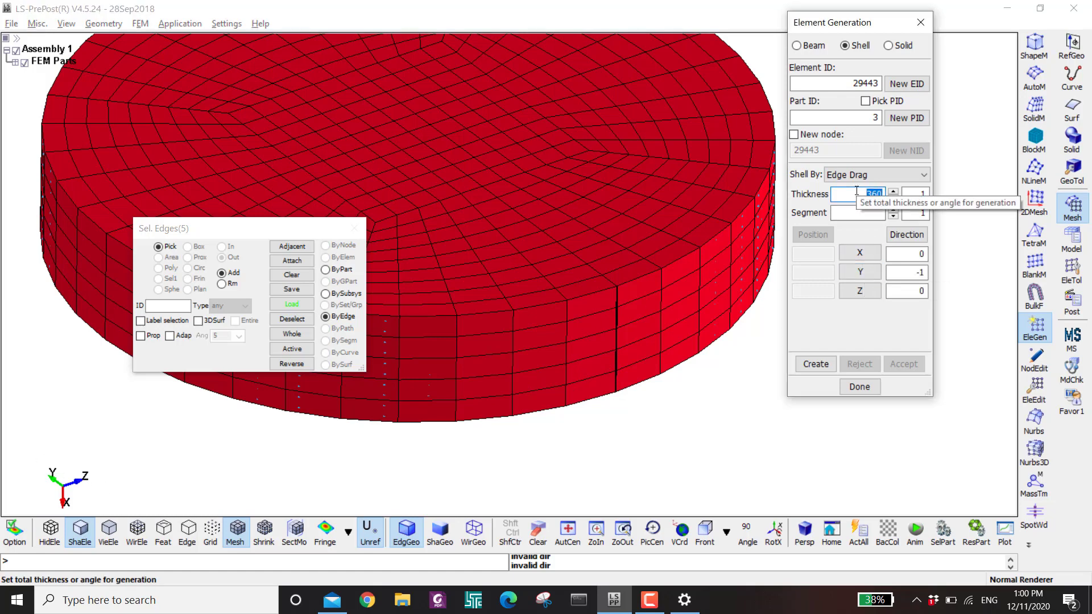
left_click(893, 210)
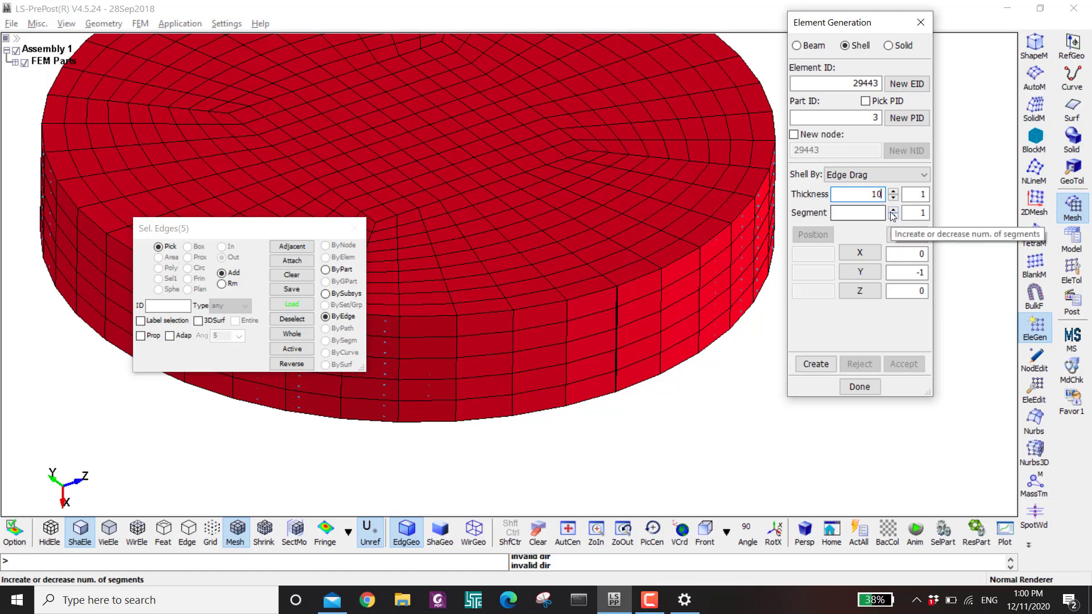
left_click(892, 211)
left_click(815, 364)
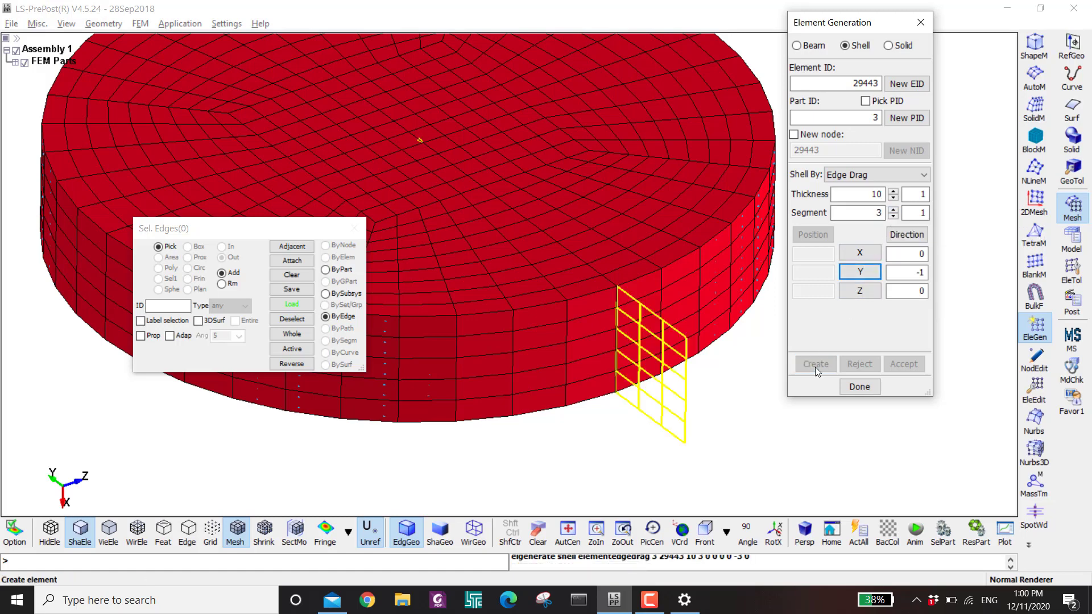
scroll(641, 314, "down", 2)
middle_click_drag(641, 312, 566, 301)
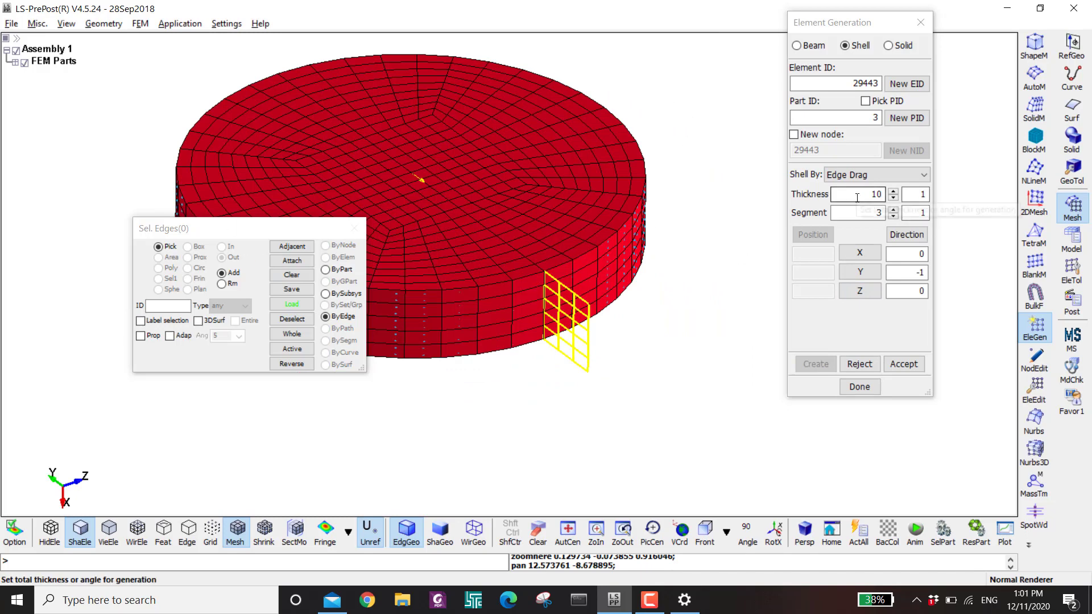
Set the edge drag thickness to 50 and reject the shells just created from the side edge
double_click(876, 194)
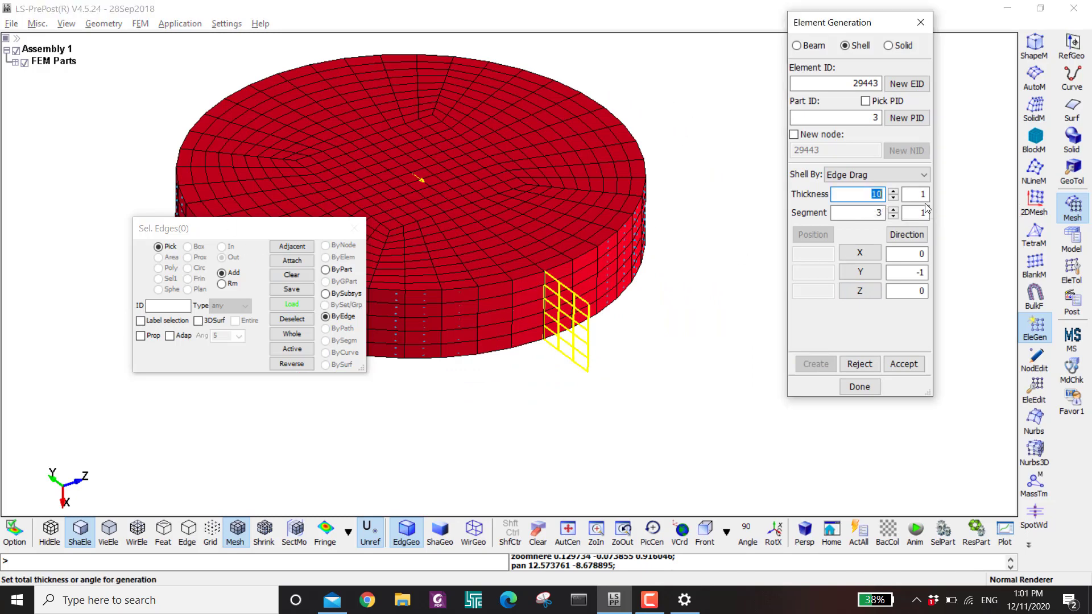
type("50")
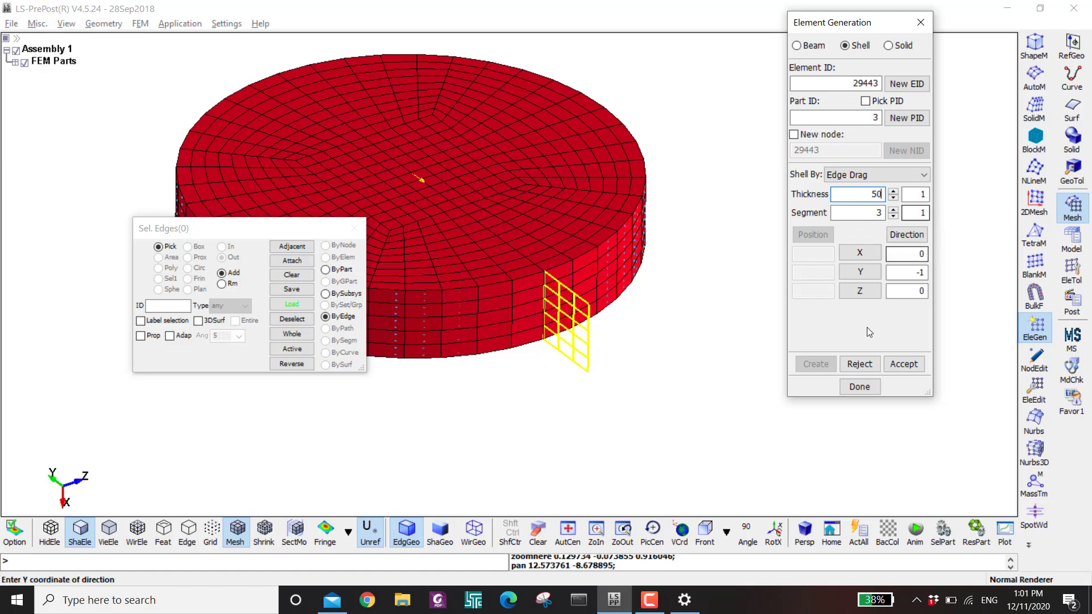
left_click(860, 365)
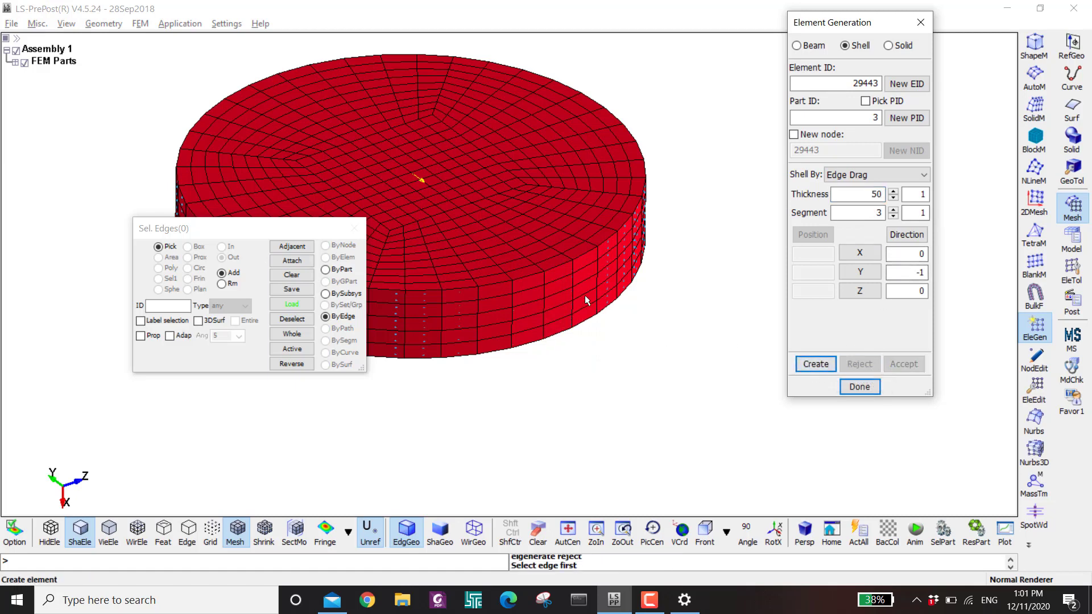
Edge-drag the full vertical edge line on the cylinder's side wall in negative Y with thickness 50, selecting it with propagation enabled
scroll(581, 295, "up", 2)
left_click(537, 277)
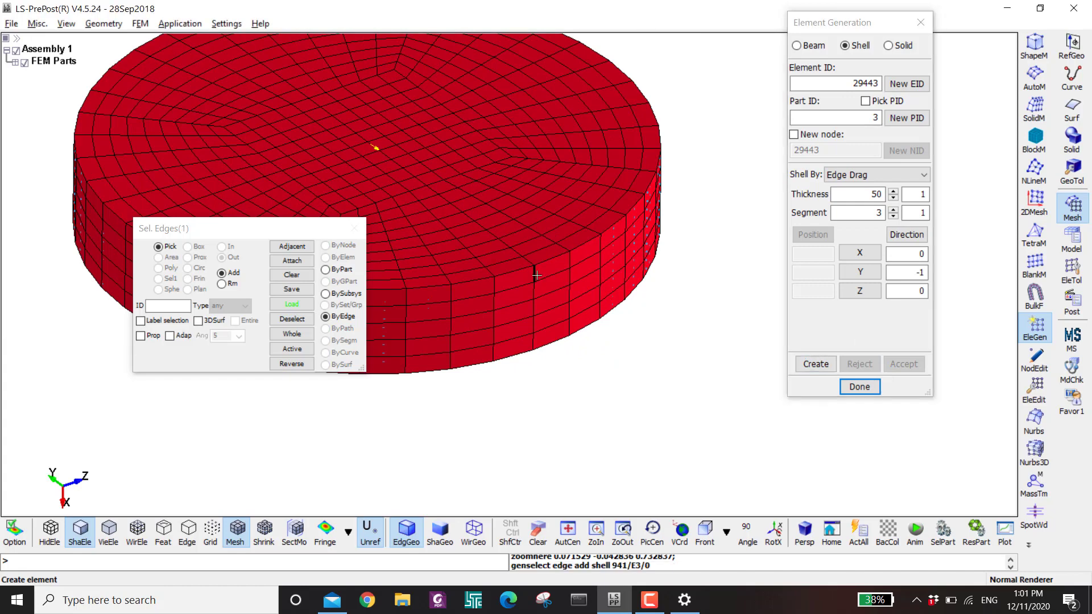
left_click(534, 288)
left_click(533, 308)
left_click(140, 336)
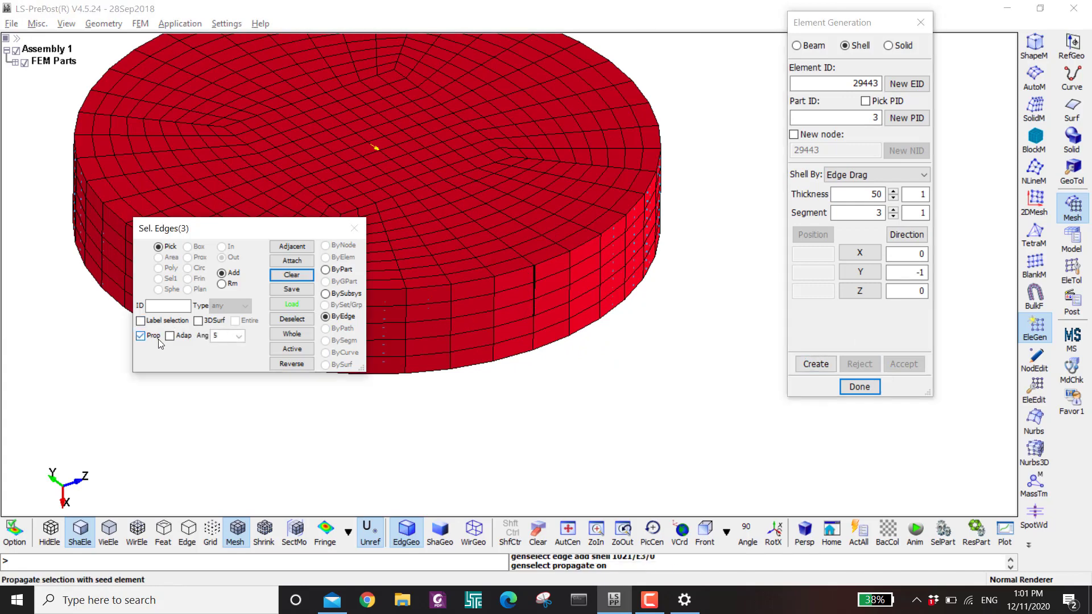
left_click(815, 364)
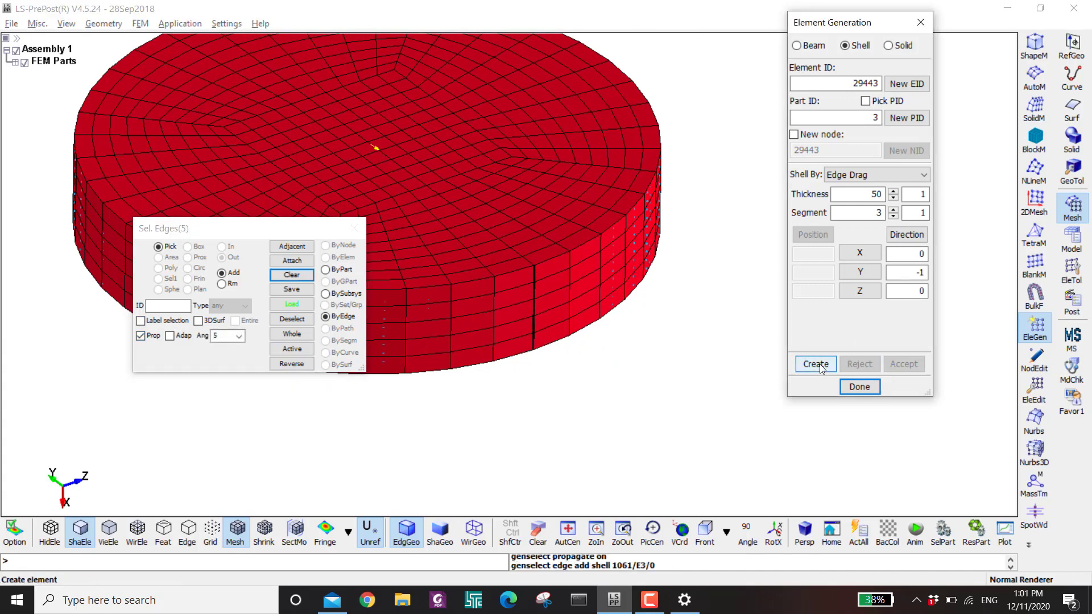
Set the edge drag to 10 segments and accept the new radial shell strip
scroll(644, 333, "down", 2)
double_click(877, 213)
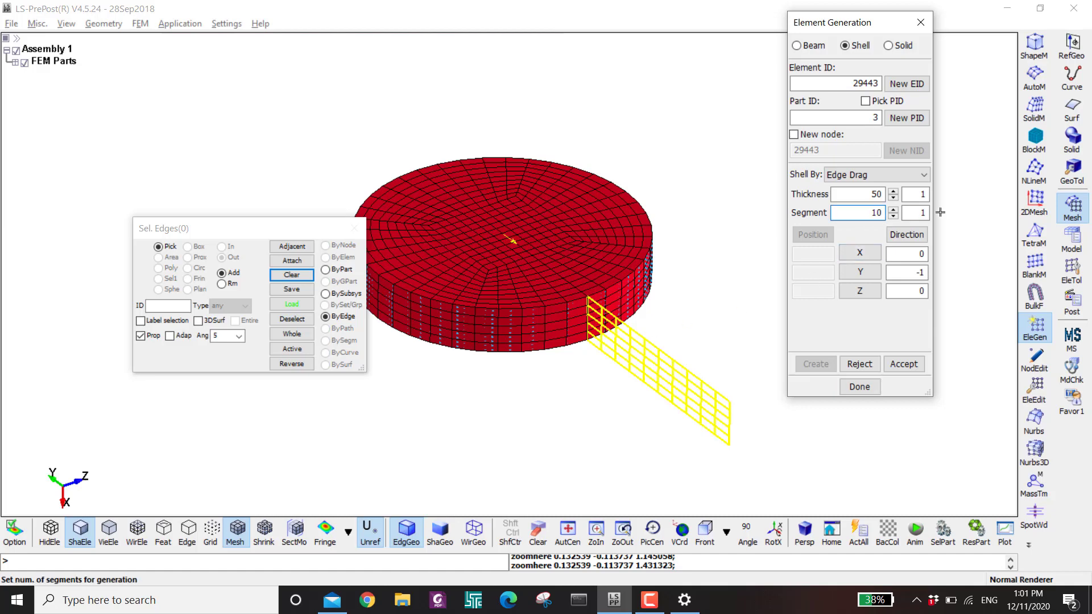
left_click(905, 364)
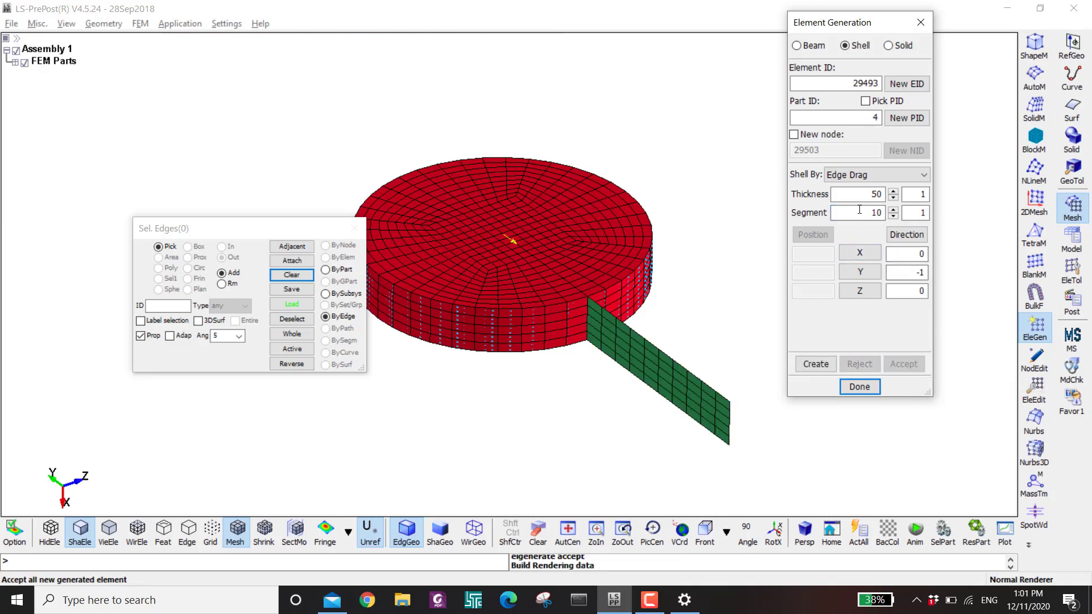
Switch element generation to solids by Solid_Face_Spin and select the whole radial shell strip by part
left_click(897, 47)
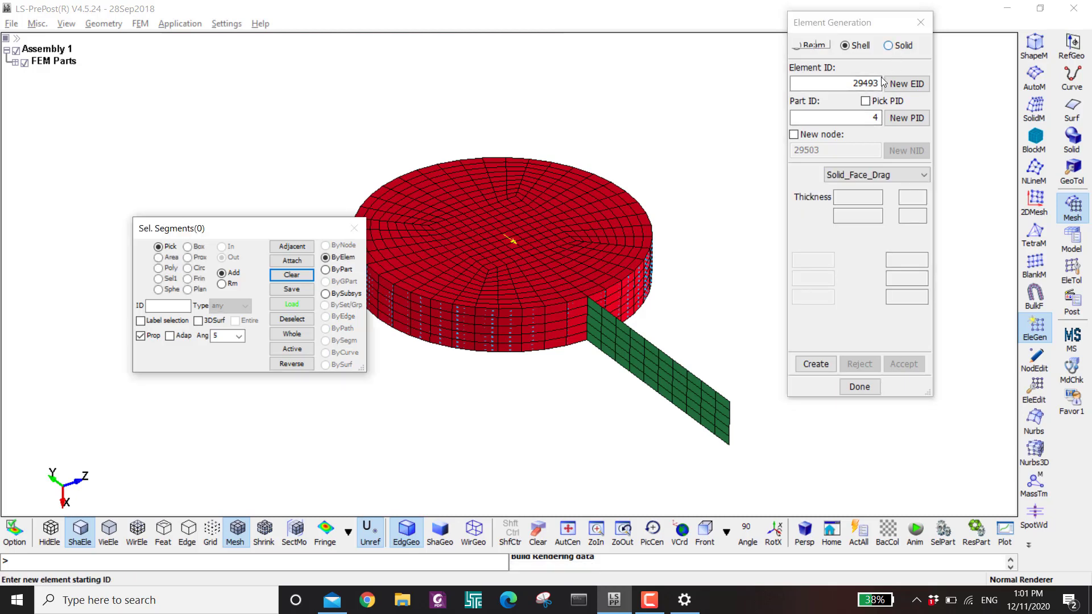
left_click(858, 175)
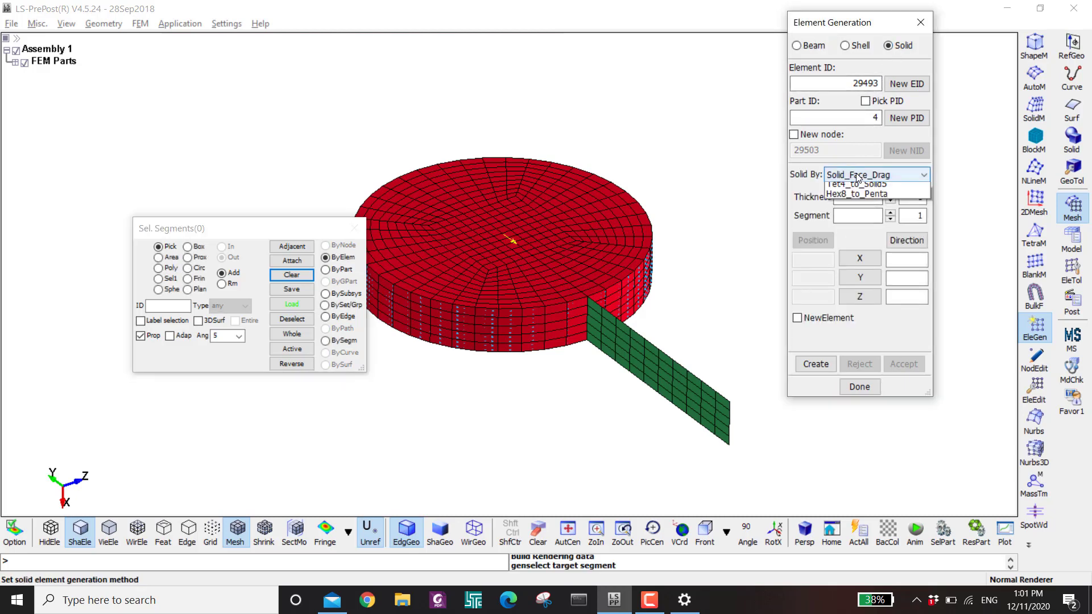
left_click(847, 208)
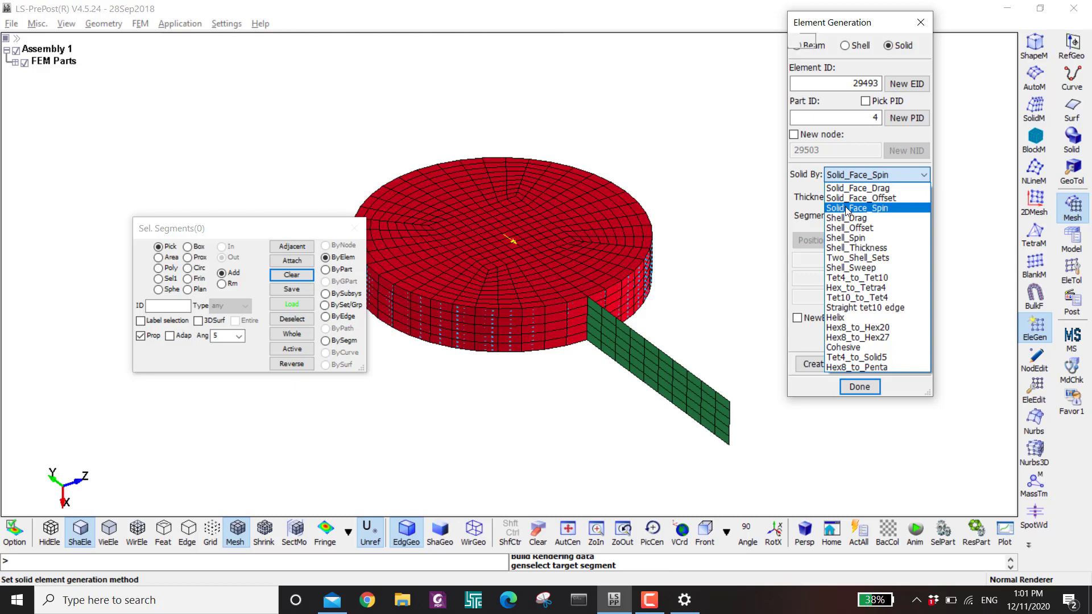
left_click(334, 272)
left_click(625, 344)
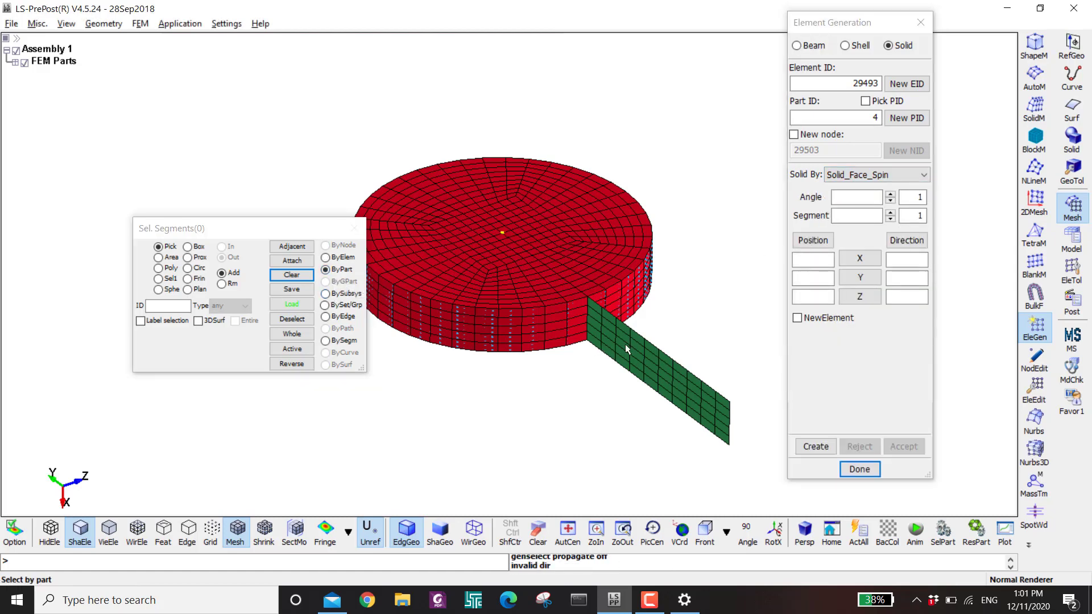
Set the spin angle to 360 about the X direction and create the solid spin from the strip
left_click(855, 197)
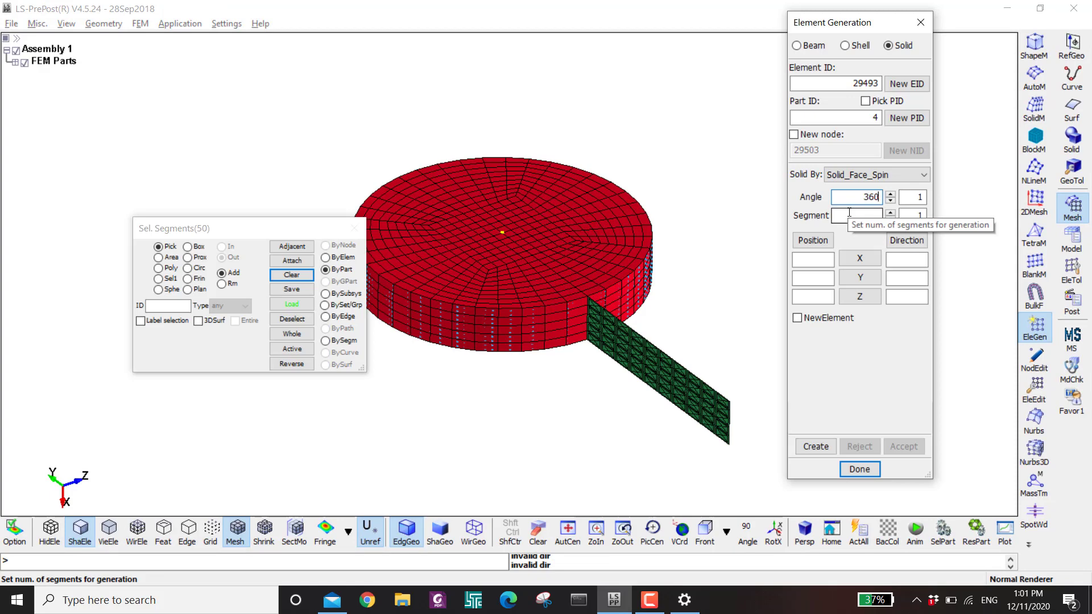
left_click(849, 214)
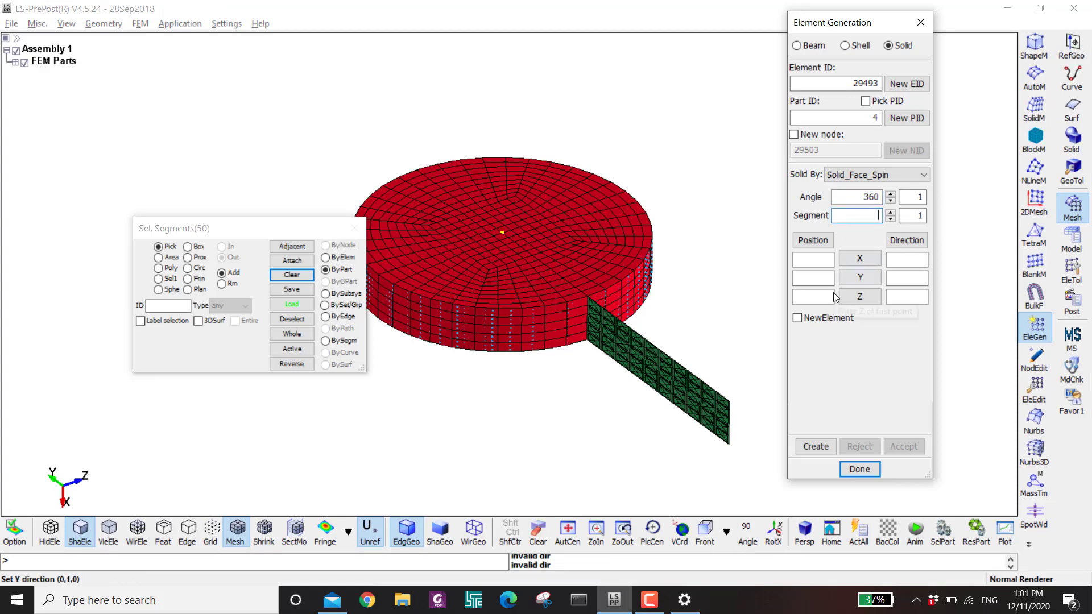
left_click(854, 261)
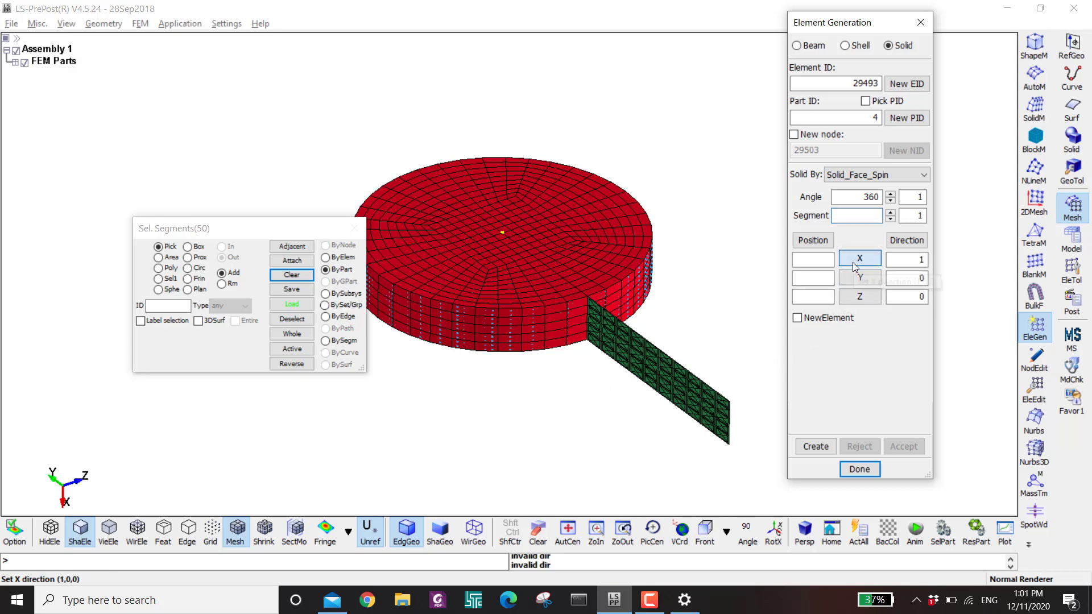
left_click(814, 446)
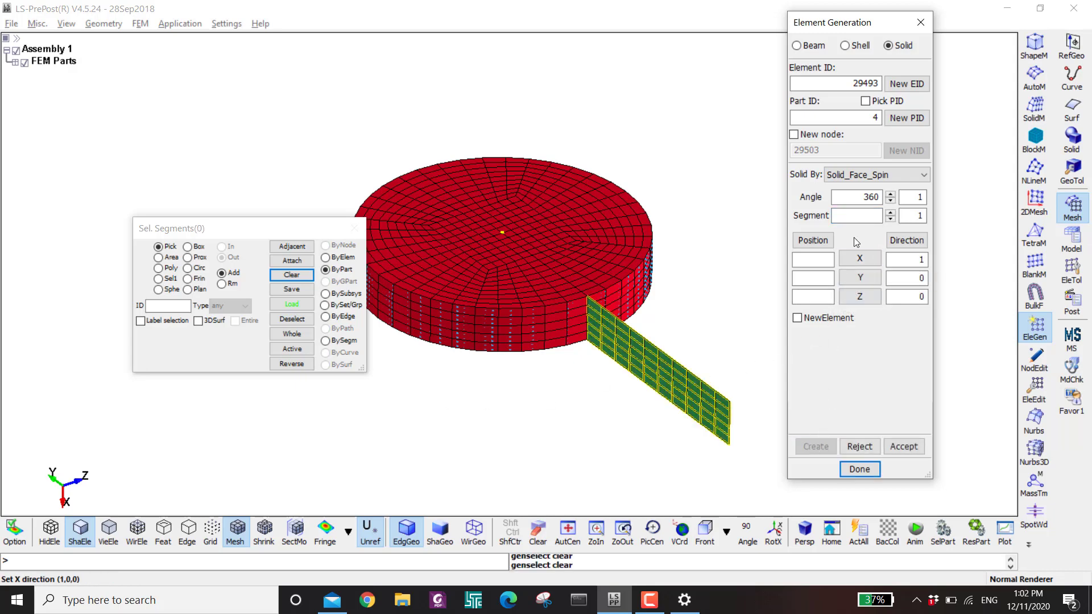
Try increasing the spin's segment count gradually to 29, and try 360 segments
left_click(891, 212)
left_click(891, 212)
left_click(891, 212)
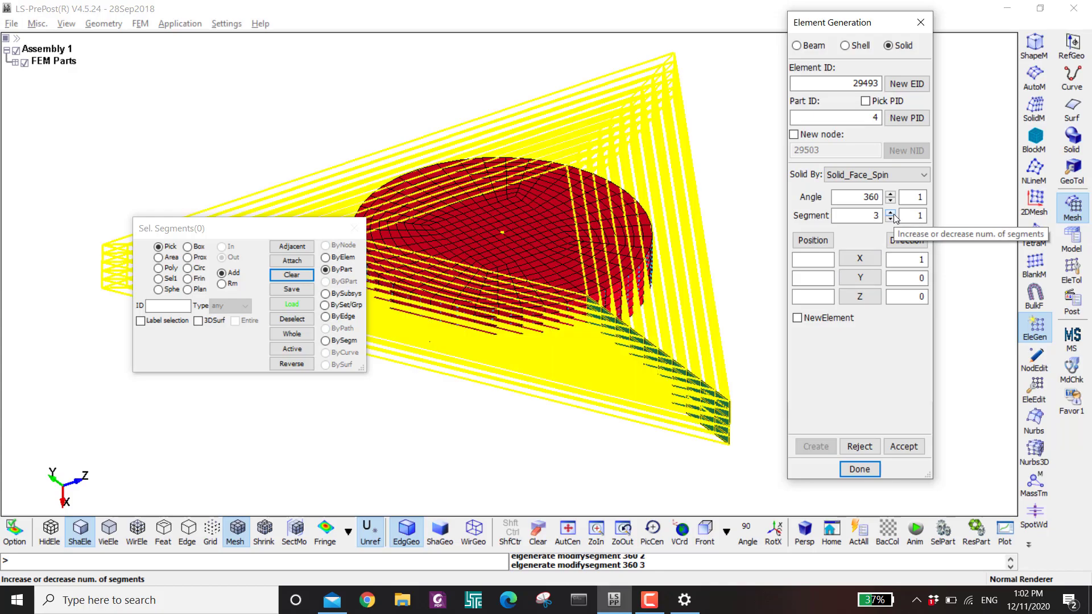
left_click(891, 213)
left_click(891, 213)
left_click(891, 212)
left_click(891, 212)
left_click(891, 213)
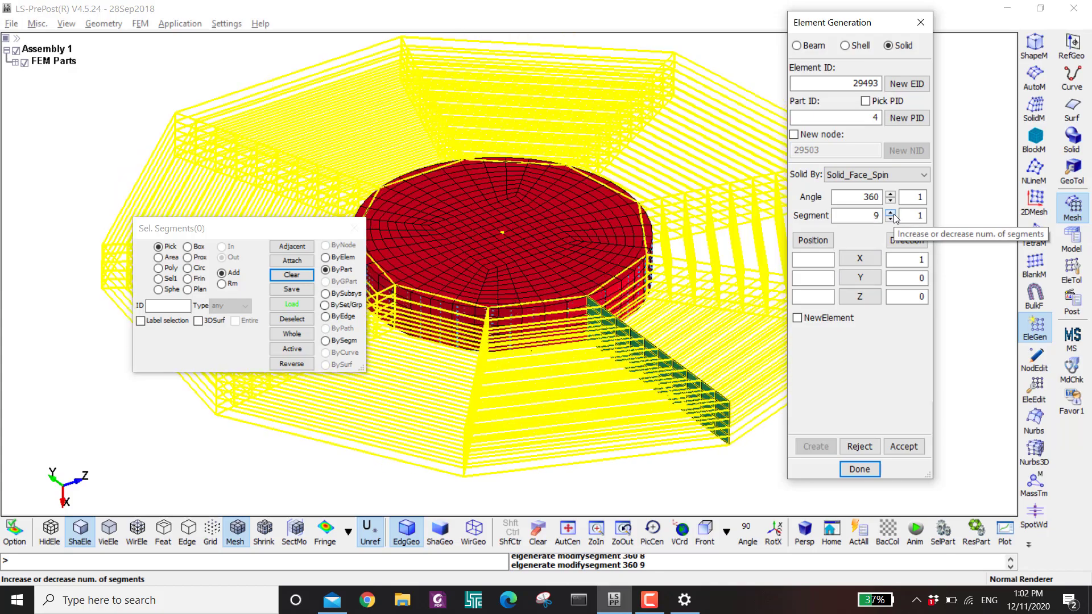
left_click(891, 213)
left_click(891, 212)
left_click(891, 213)
left_click(891, 212)
left_click(890, 212)
left_click(891, 213)
left_click(890, 212)
left_click(891, 212)
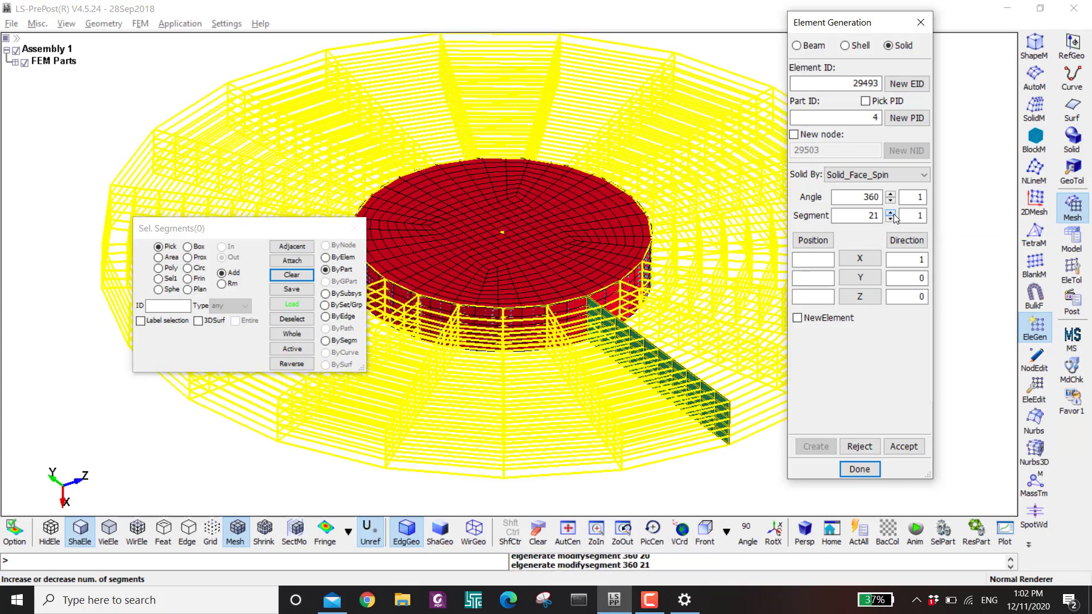
left_click(891, 213)
left_click(891, 213)
left_click(891, 213)
left_click(891, 213)
left_click(891, 212)
left_click(891, 213)
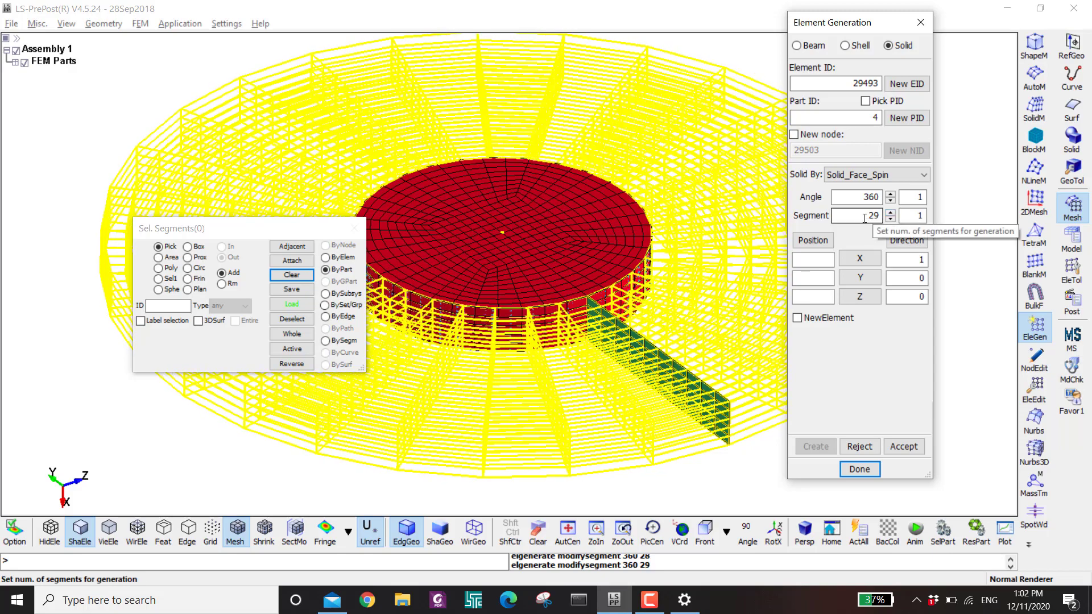
left_click(891, 217)
type("360")
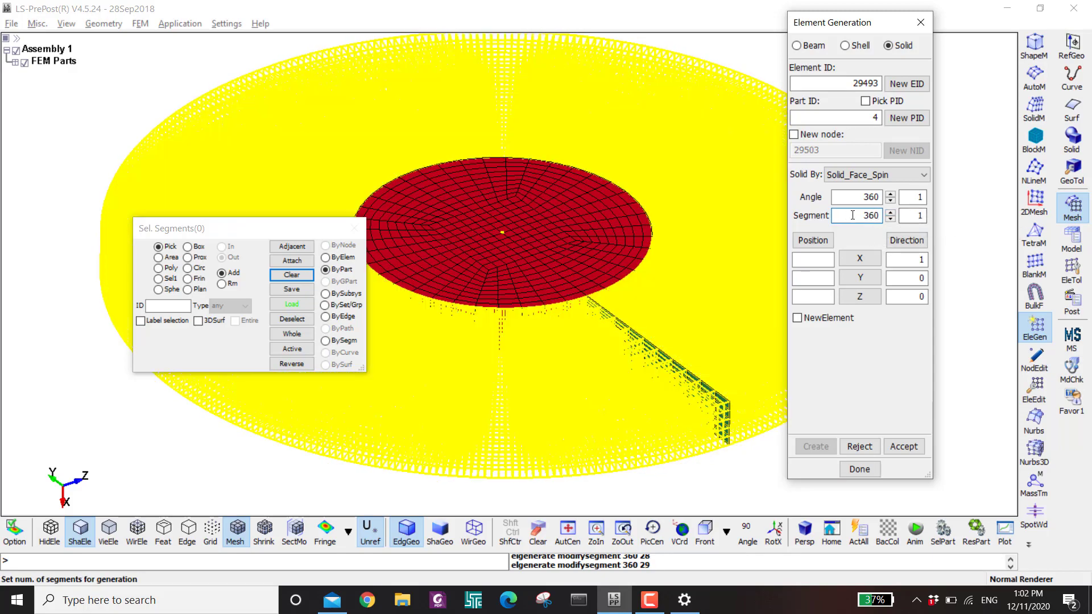
Set the spin to 36 segments and accept the solid ring around the cylinder
double_click(883, 215)
type("36")
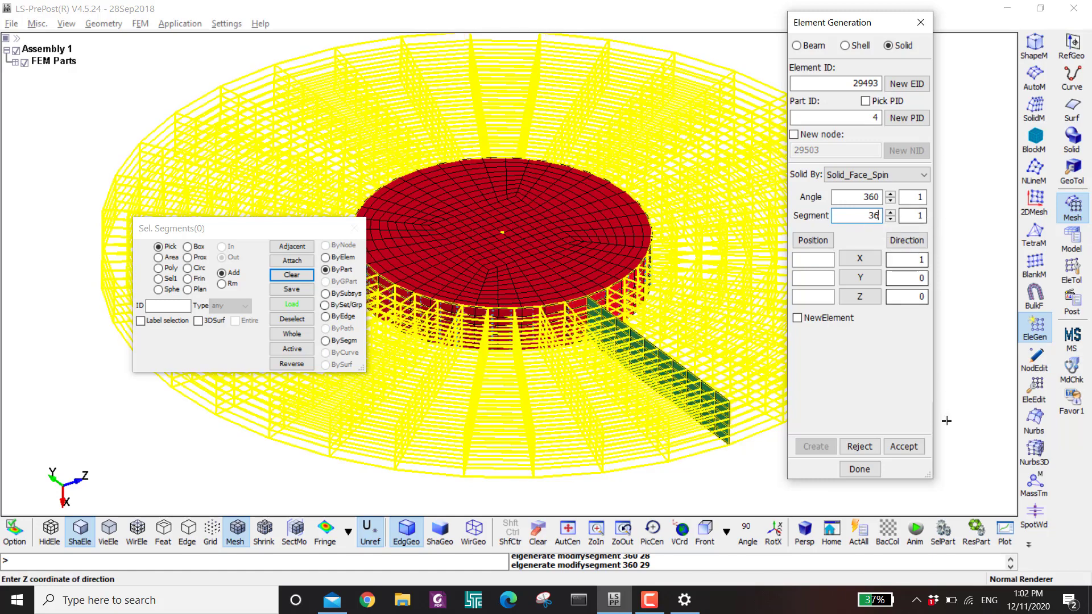
left_click(902, 446)
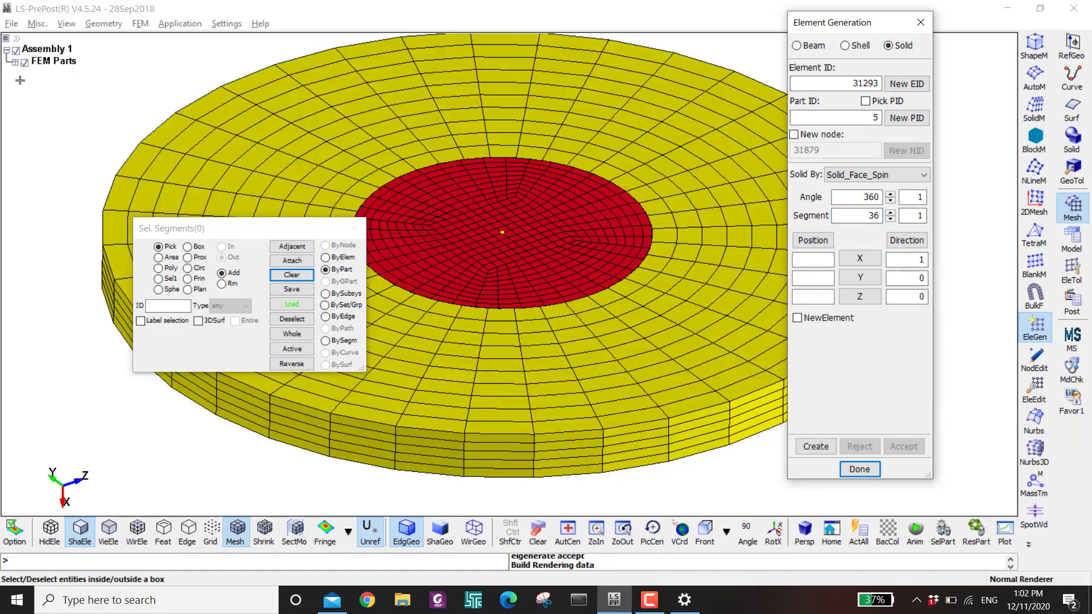
Hide the cylindershell part and part 3, and display the solid ring and SPH particles in edge mode
left_click(16, 61)
left_click(24, 97)
left_click(24, 73)
scroll(634, 319, "down", 3)
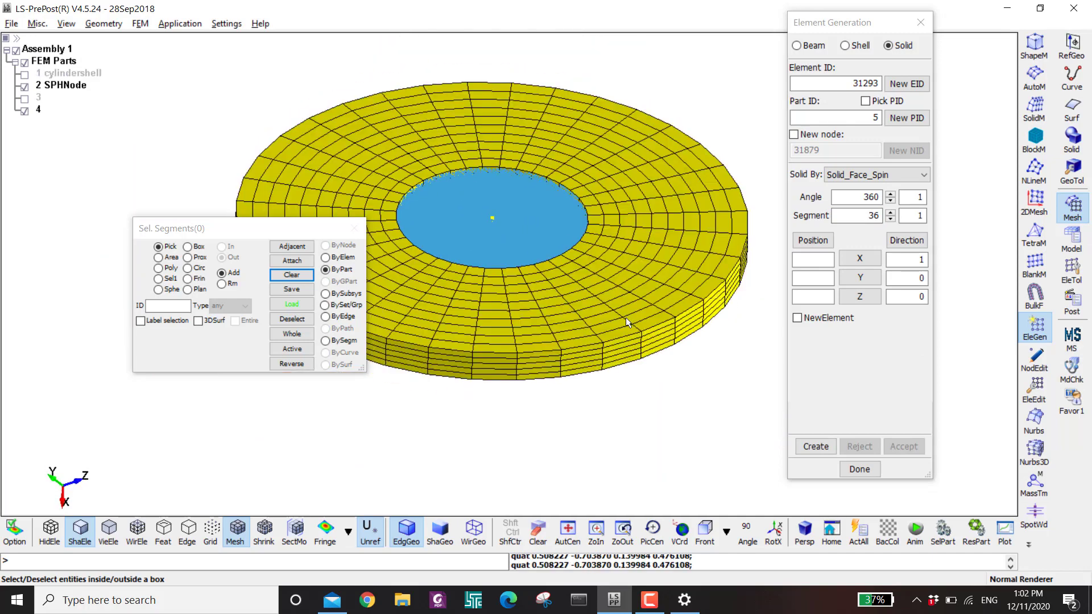
scroll(633, 318, "up", 3)
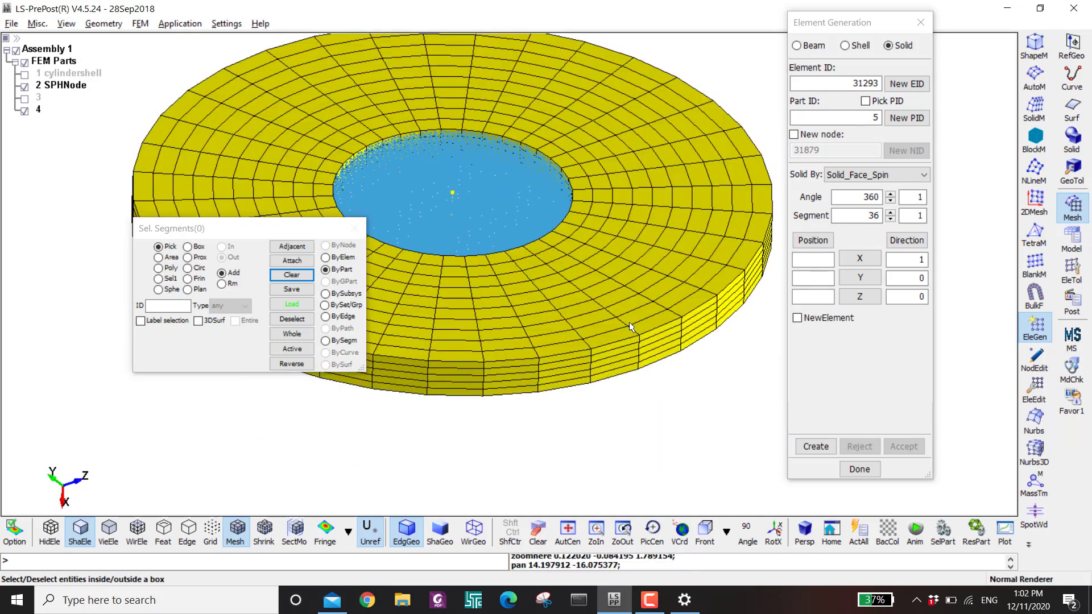
left_click_drag(576, 295, 584, 328, "shift")
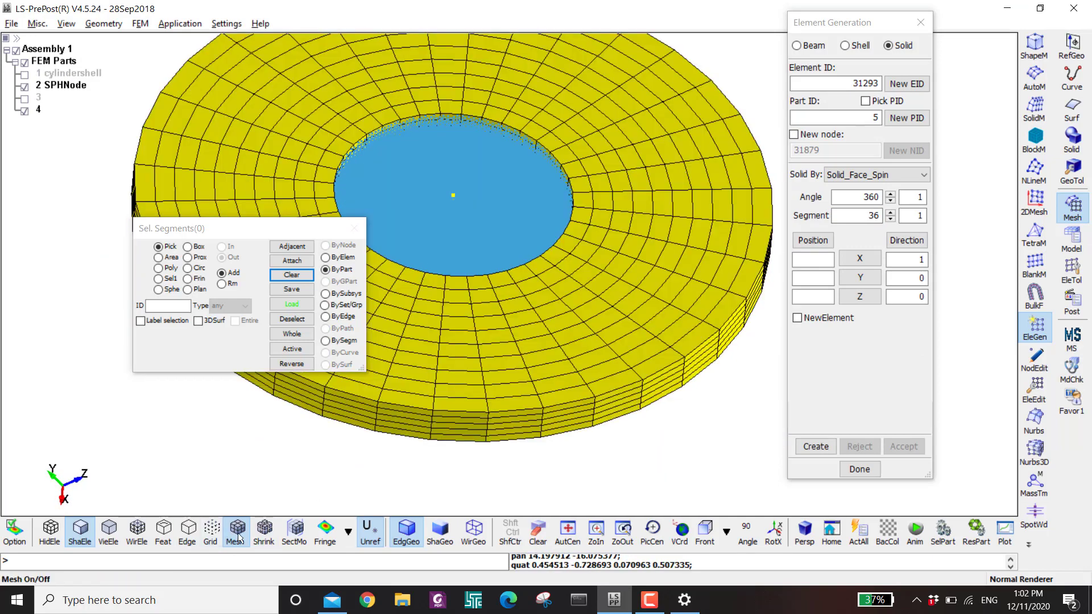
left_click(183, 535)
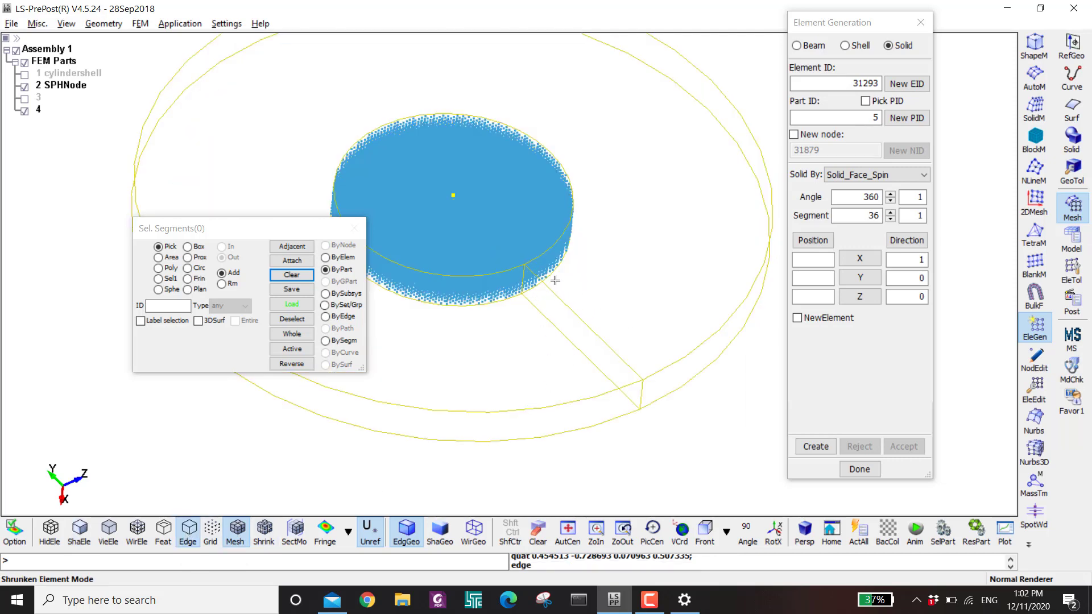
Hide the SPHNode part and merge the solid ring's duplicate nodes with tolerance 0.016, accepting the result
left_click(24, 88)
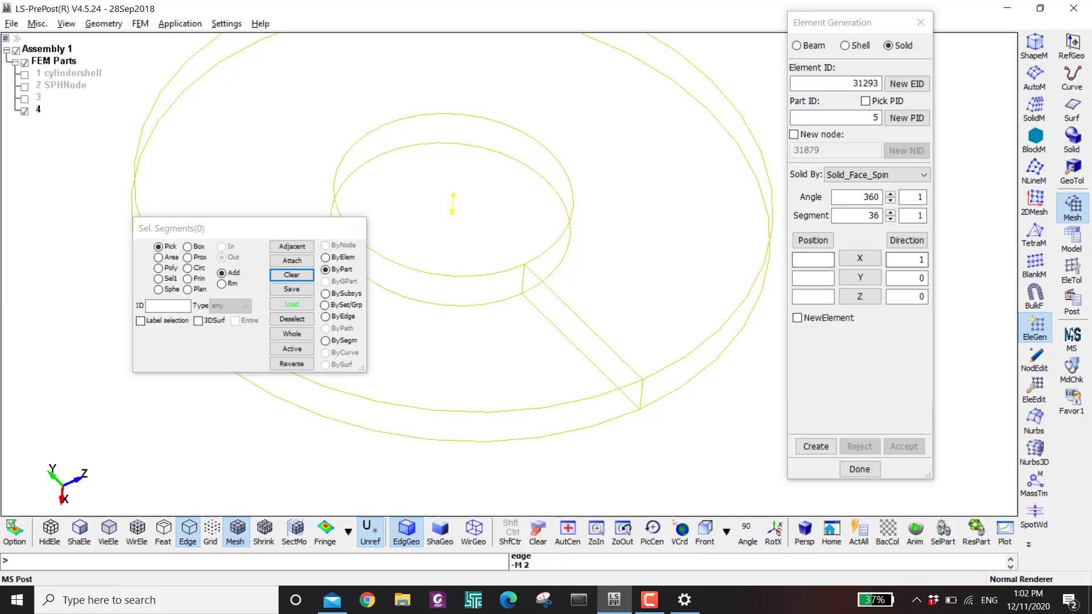
left_click(1063, 278)
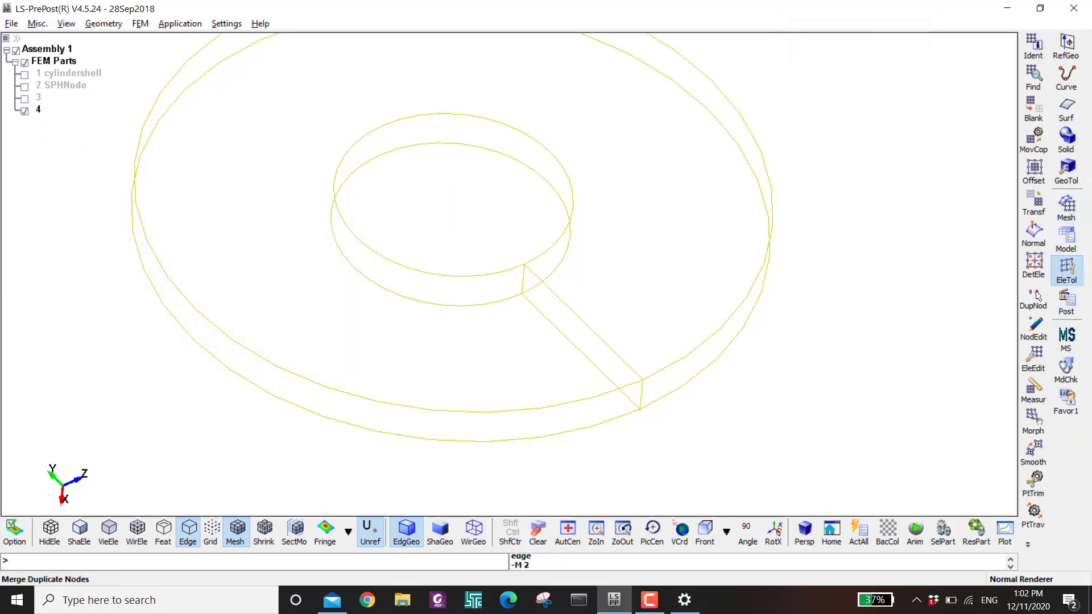
left_click(1033, 298)
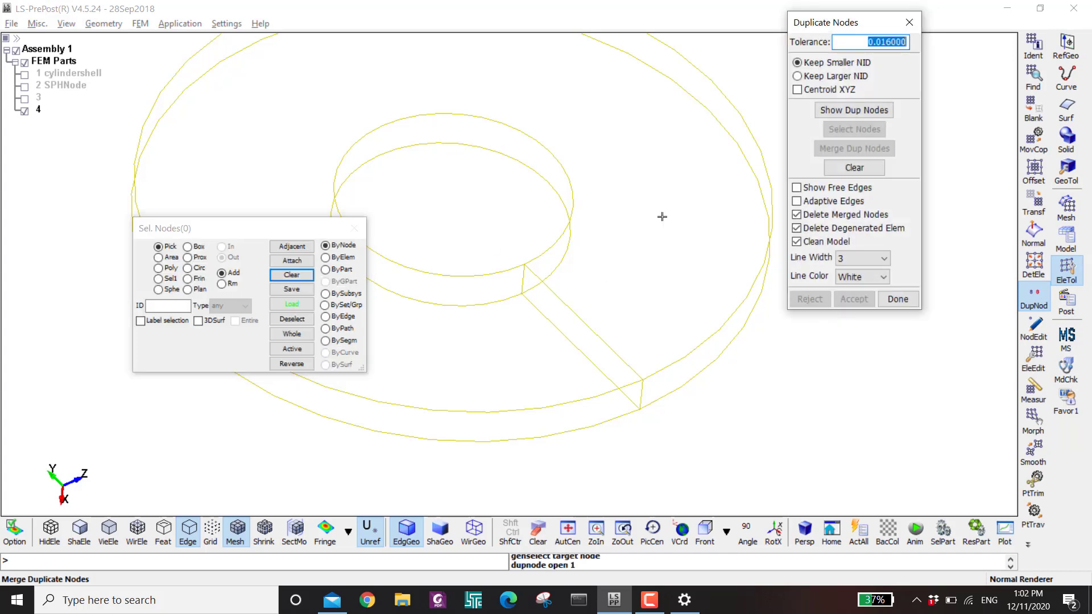
left_click(850, 110)
left_click(848, 149)
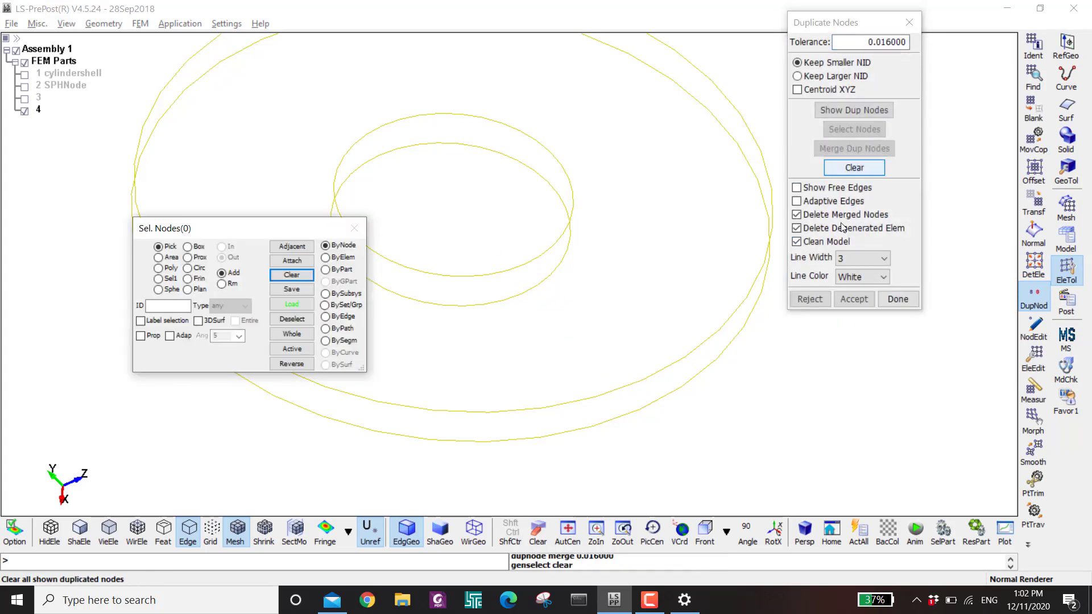
left_click(844, 301)
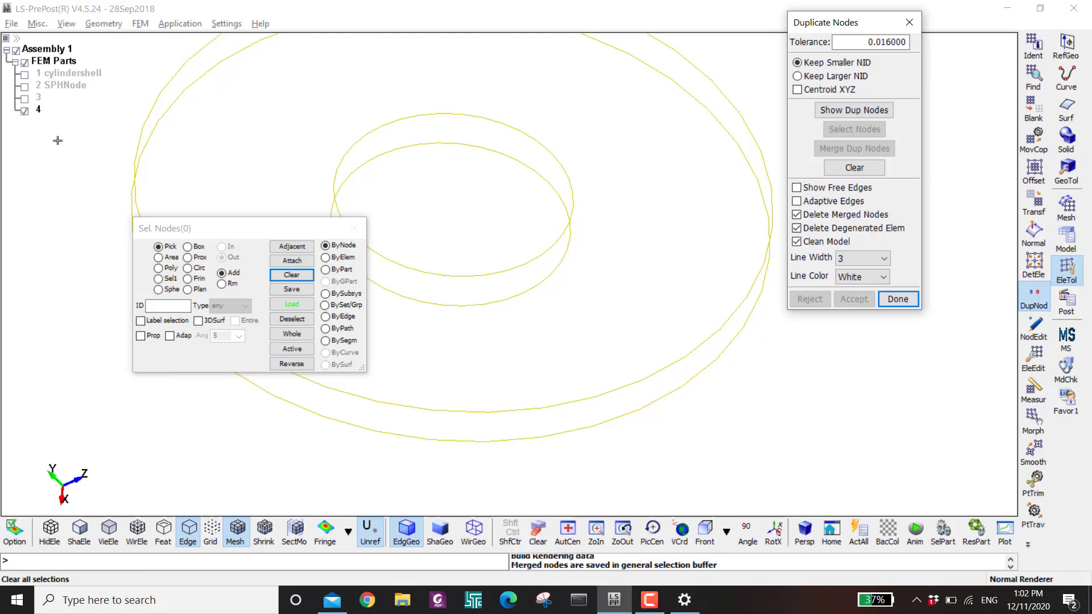
Briefly check part 3 and the cylindershell part, leaving both hidden, and show the SPHNode part again
left_click(24, 99)
left_click(24, 100)
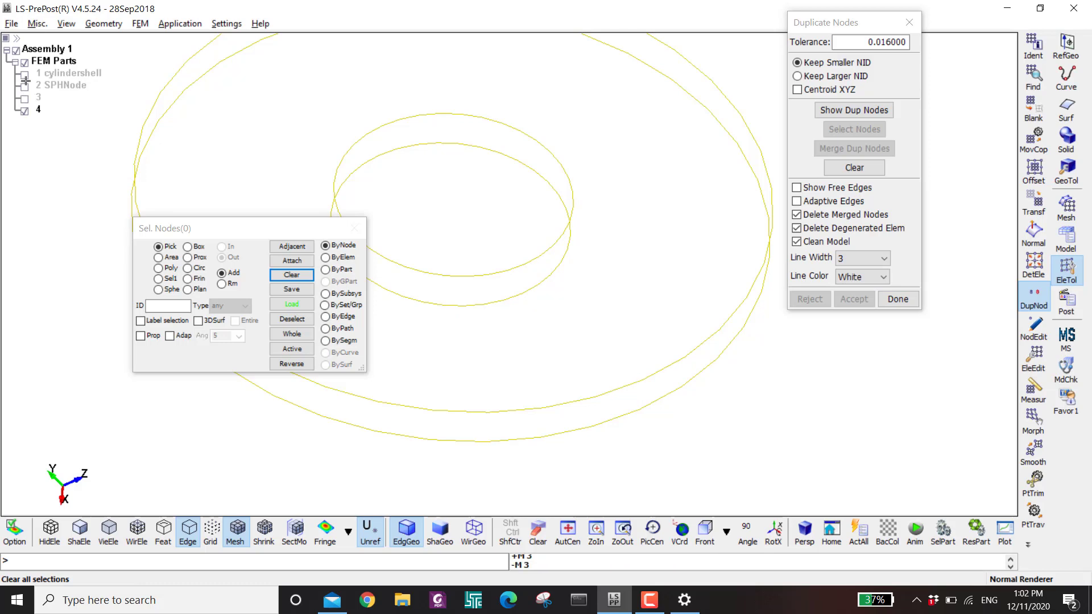
left_click(25, 75)
left_click(25, 76)
left_click(25, 87)
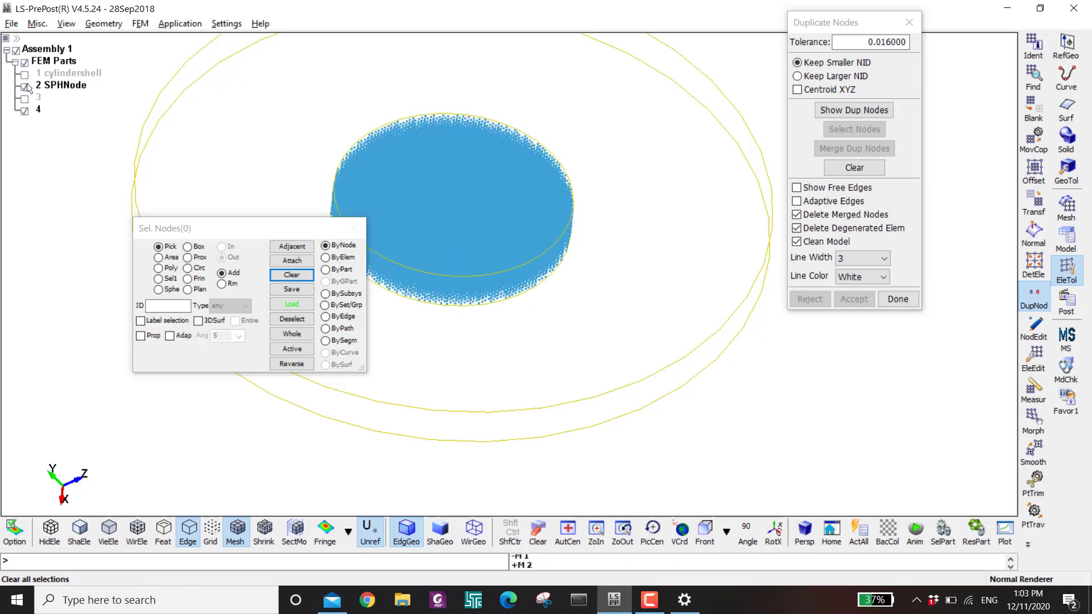
Hide part 4 and examine the SPH particle distribution on its own in the front view
left_click(705, 531)
scroll(533, 338, "down", 1)
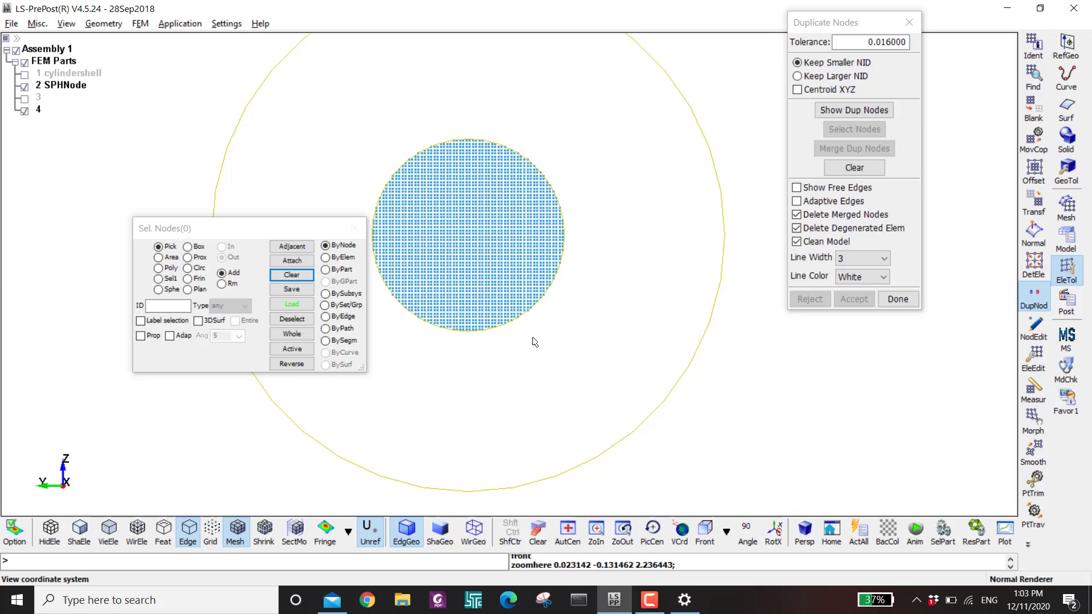
left_click(25, 111)
scroll(547, 159, "up", 3)
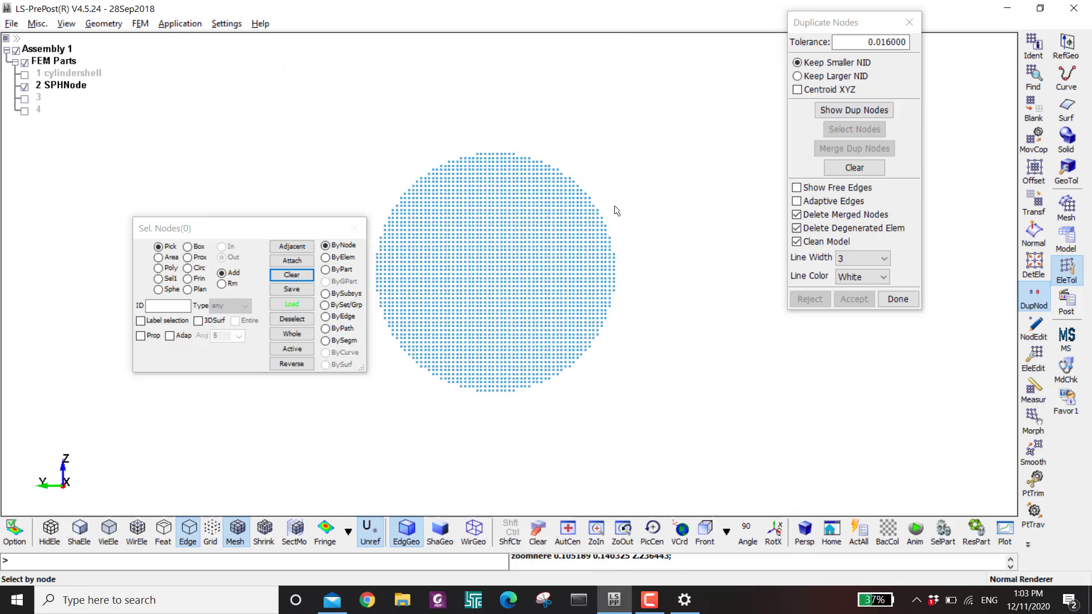
middle_click_drag(609, 235, 611, 239, "ctrl")
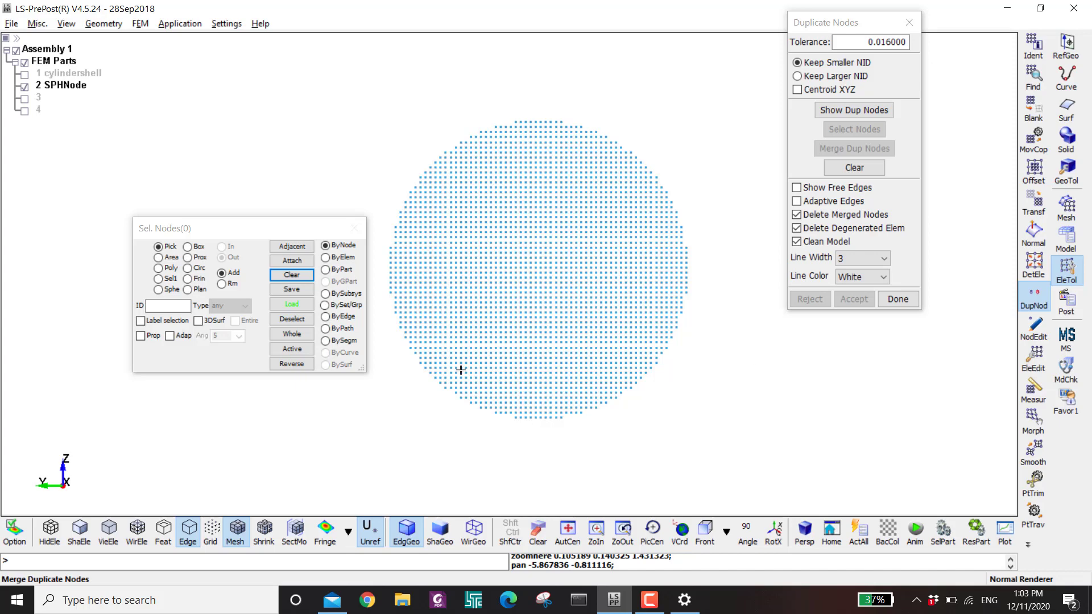
Open entity creation for model set data and start a new *SET_NODE definition
left_click(1066, 238)
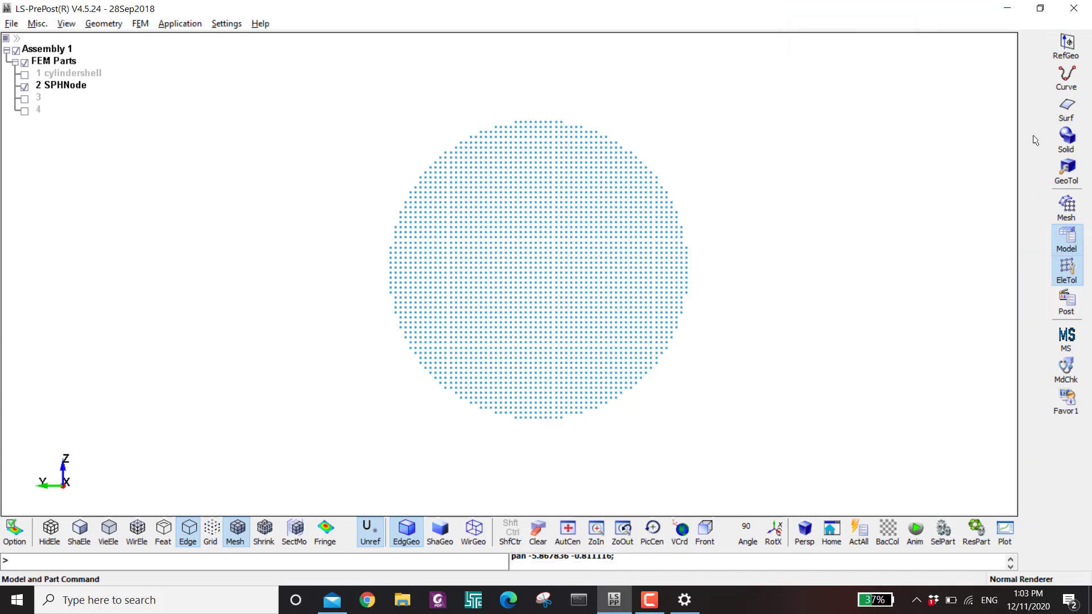
left_click(1033, 108)
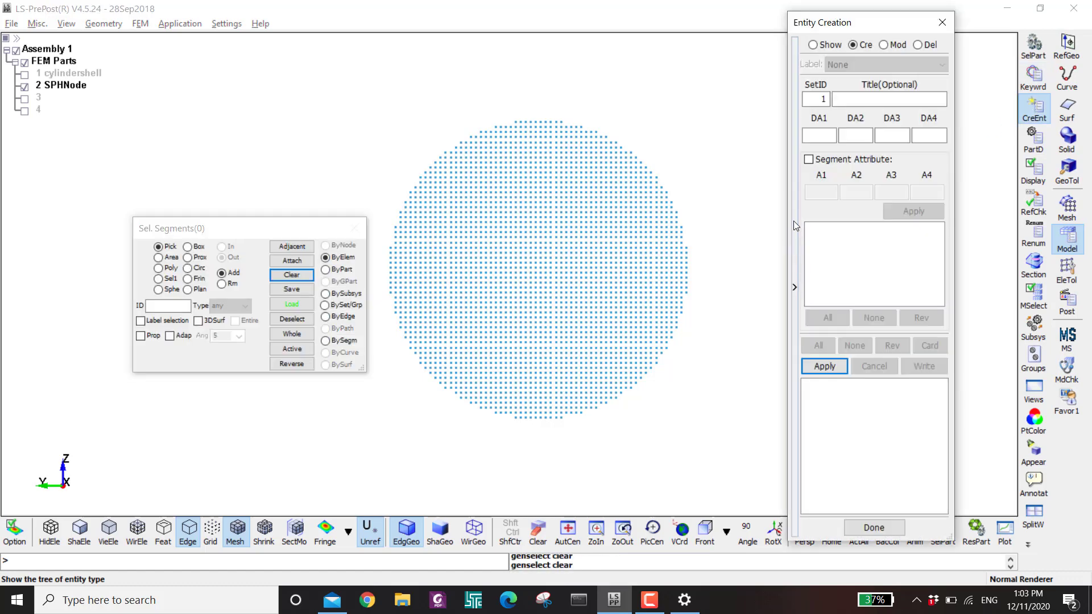
left_click(792, 289)
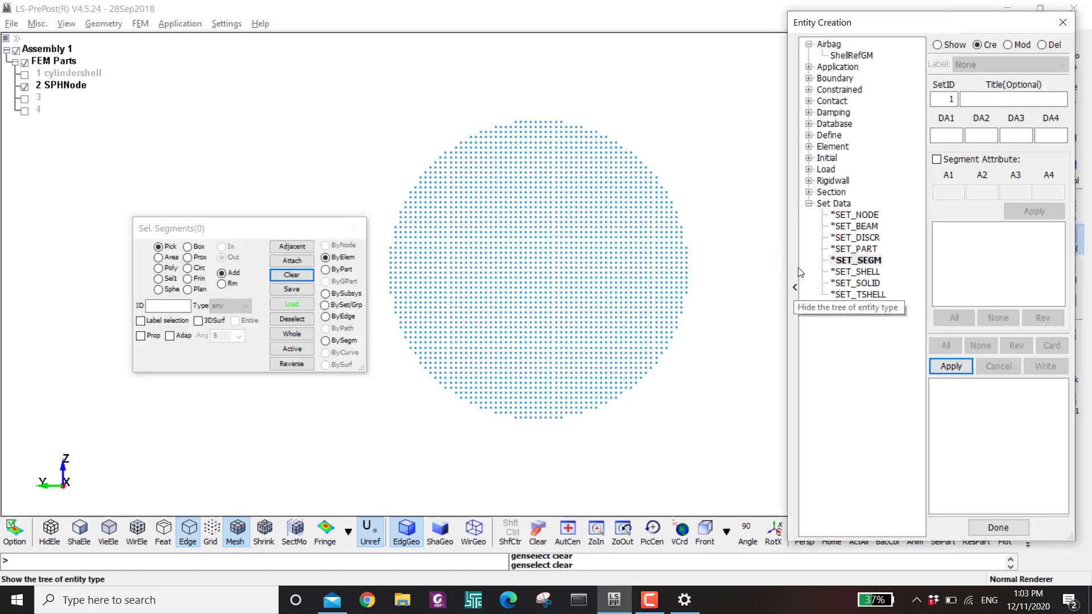
left_click(860, 216)
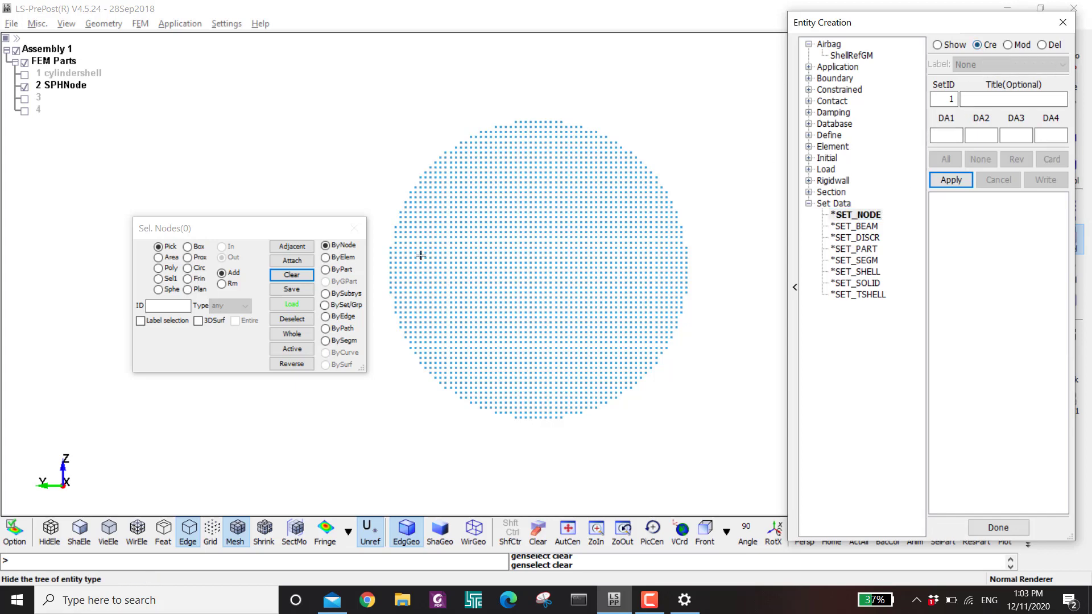
left_click(165, 261)
left_click(159, 257)
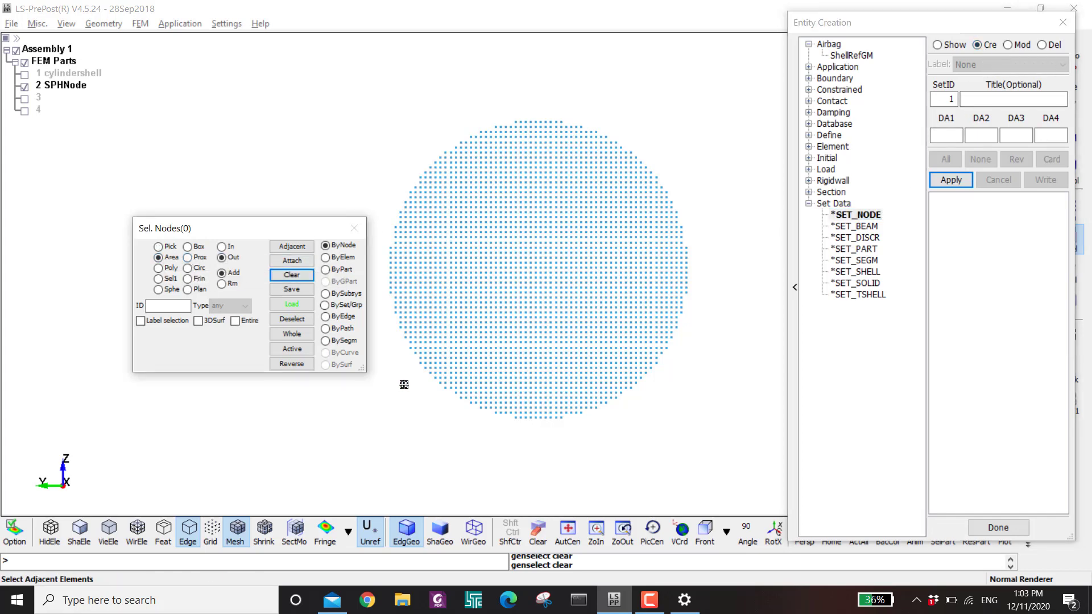
left_click_drag(400, 378, 714, 138)
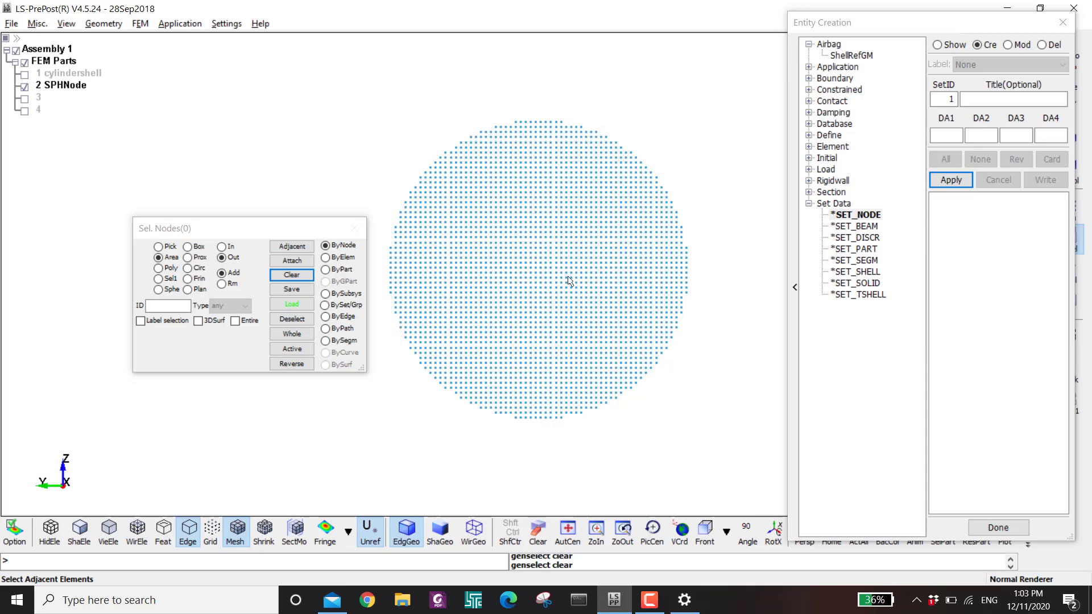
left_click(292, 274)
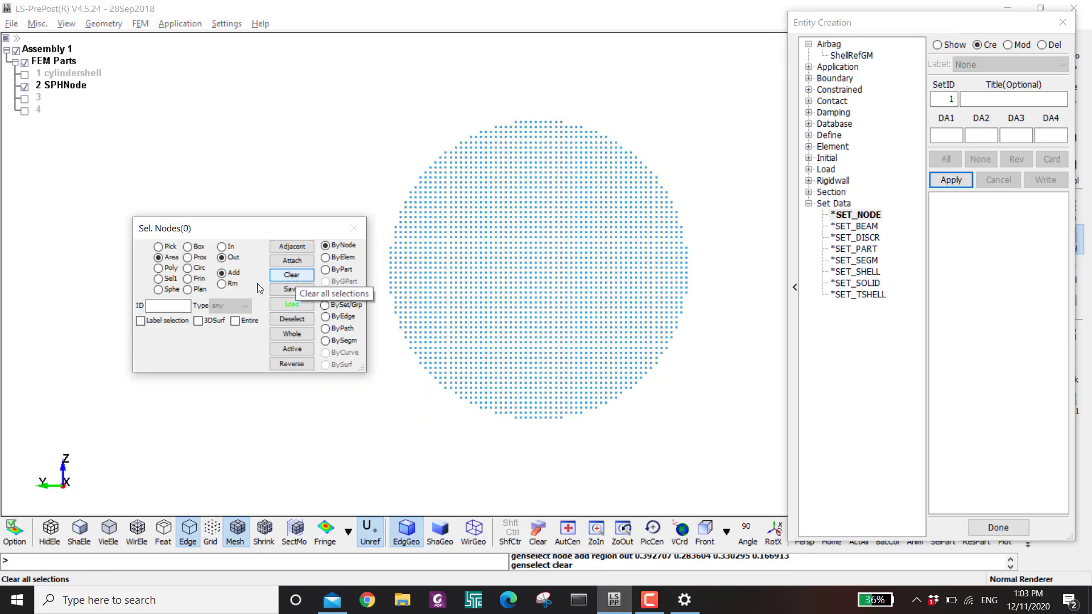
left_click(221, 246)
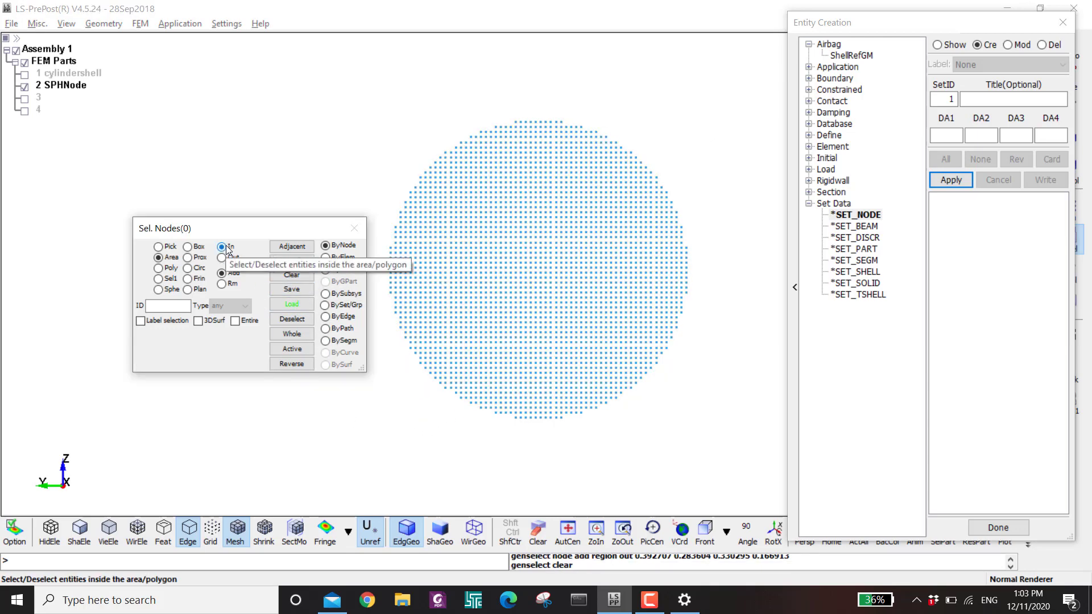
Create node set 1 from the SPH nodes outside a freehand circle near the disc's rim, and hide the set's symbols
left_click(188, 268)
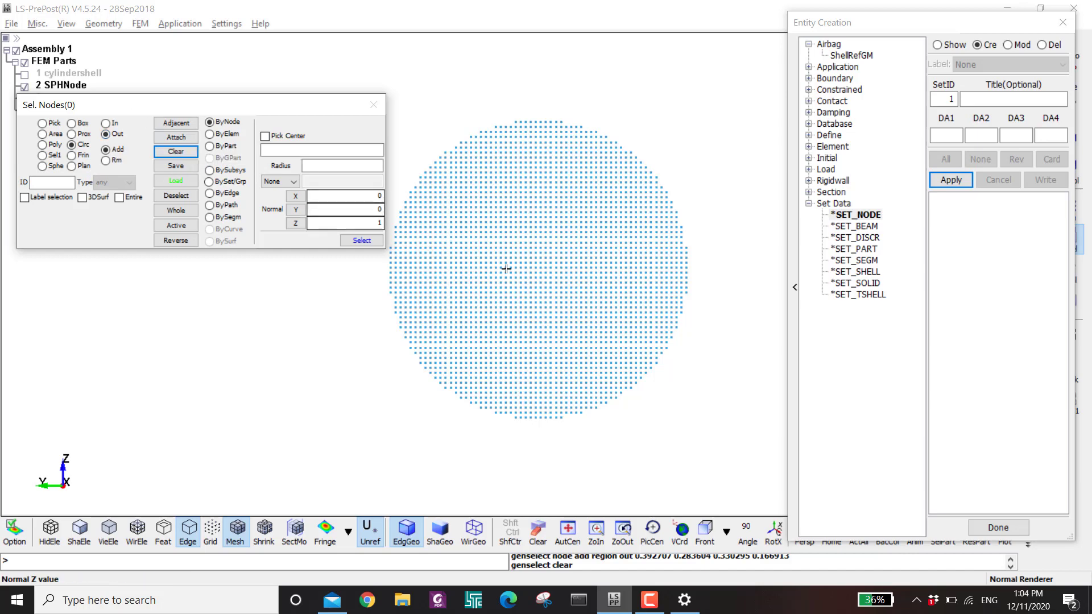
left_click_drag(544, 273, 631, 163)
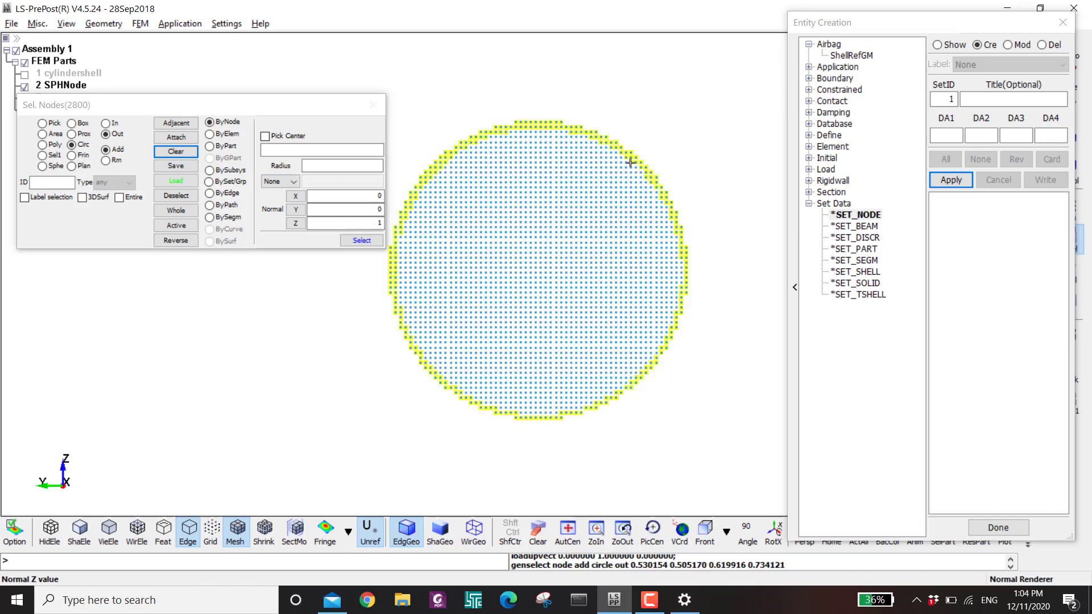
left_click(948, 181)
left_click_drag(270, 110, 307, 303)
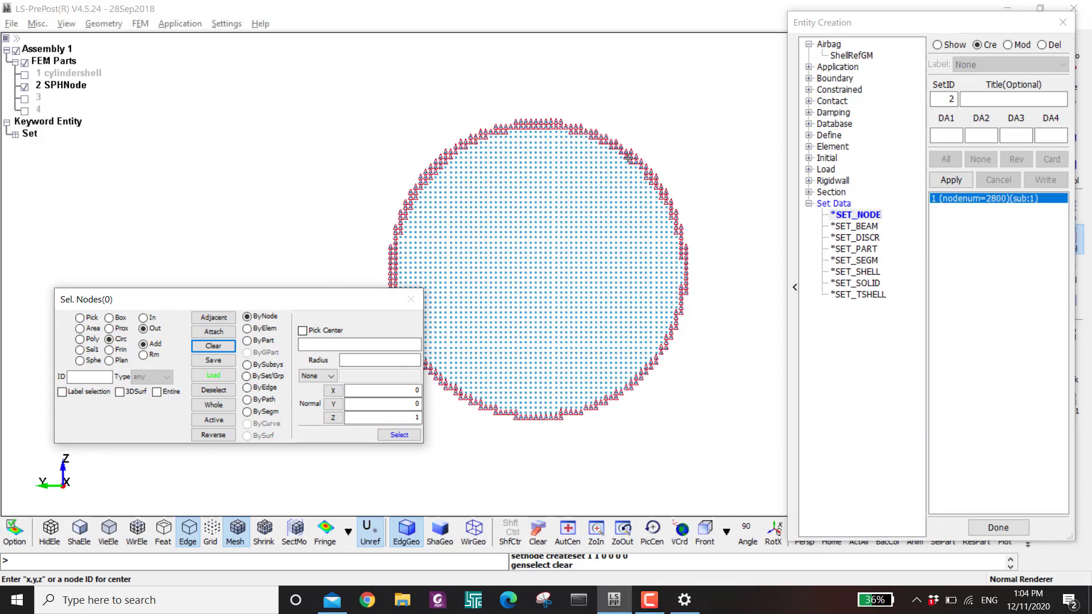
left_click(27, 148)
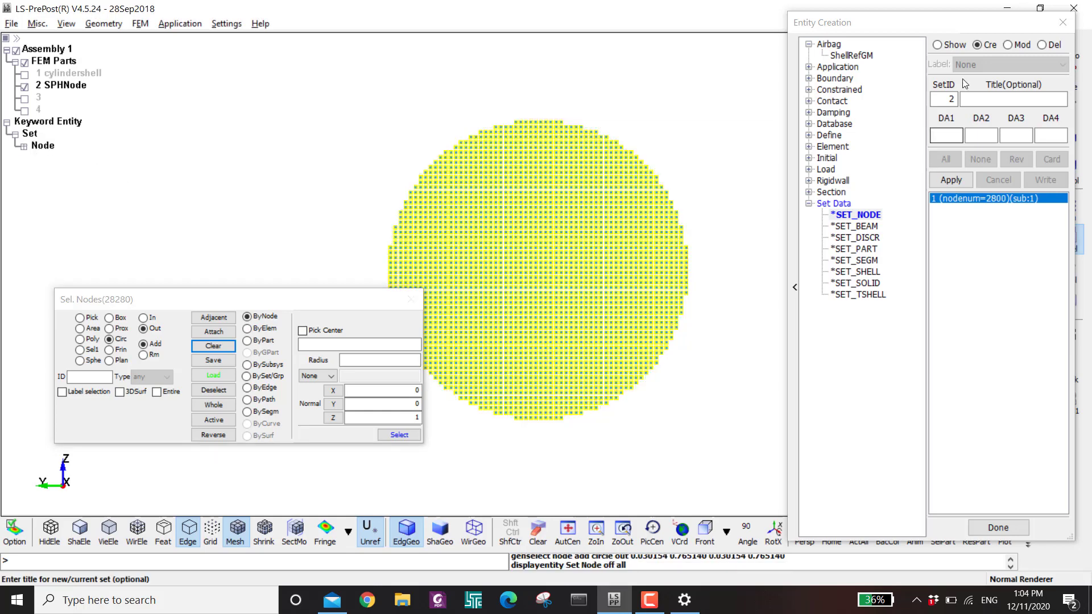
left_click(213, 346)
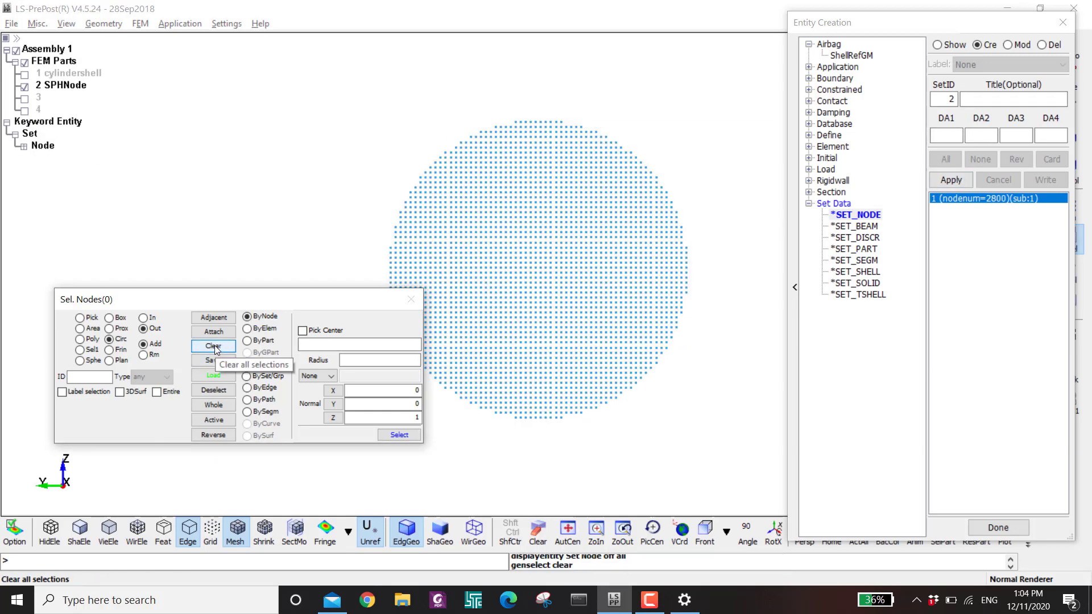
Create node set 2 from the SPH nodes outside a circle centred at 0,0,0 with radius 29 and an X normal
left_click(330, 346)
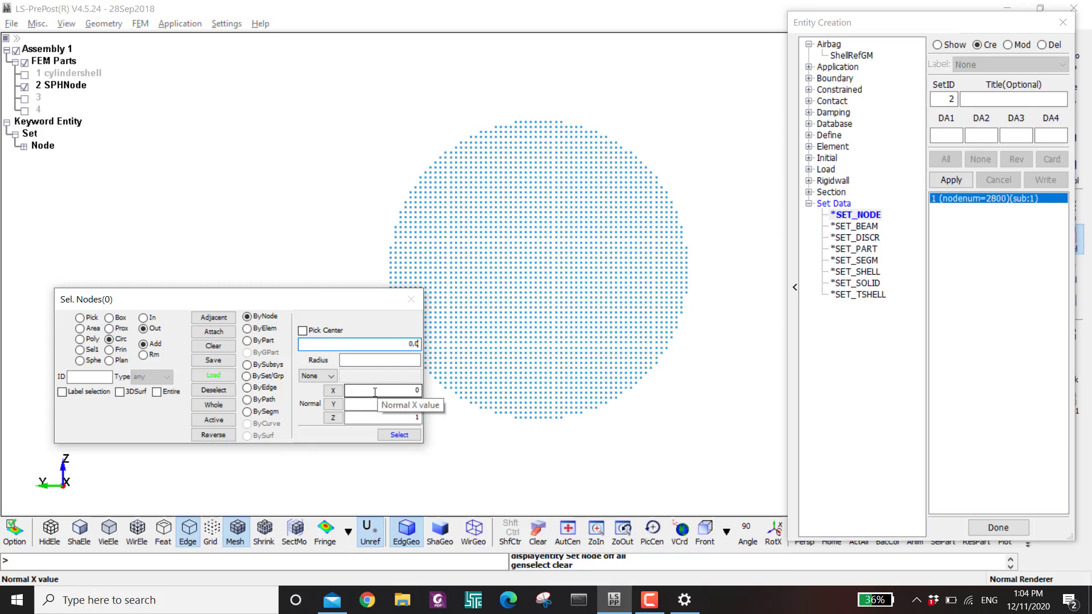
left_click(398, 360)
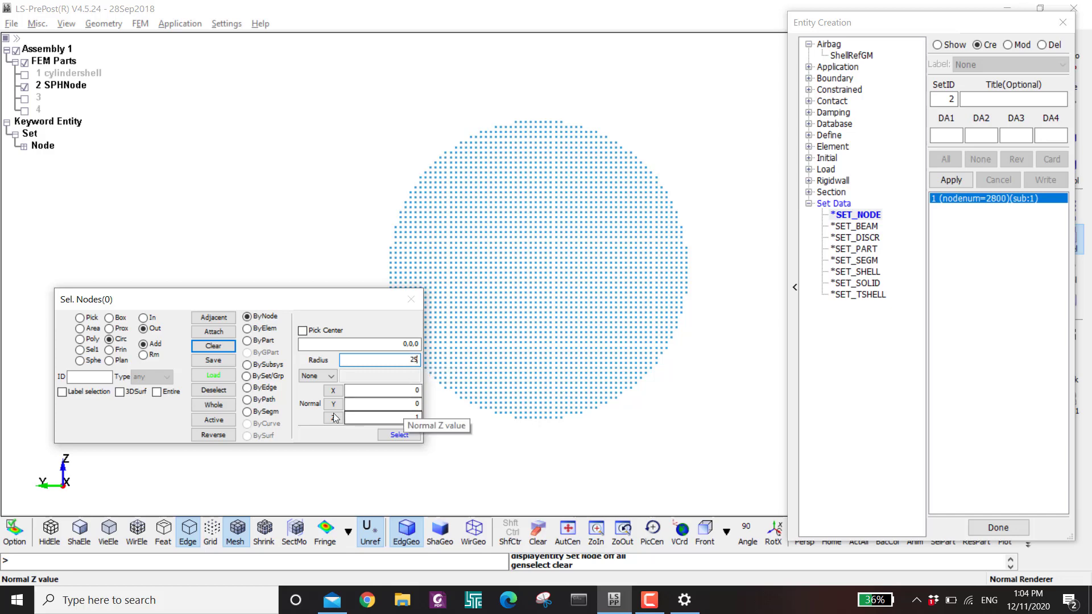
left_click(143, 329)
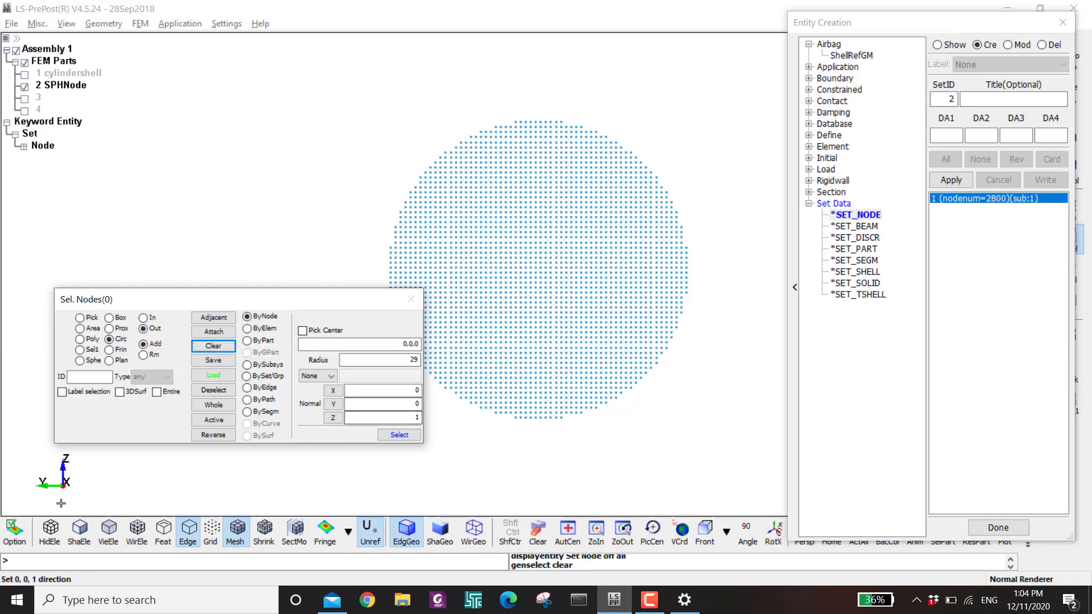
left_click(333, 391)
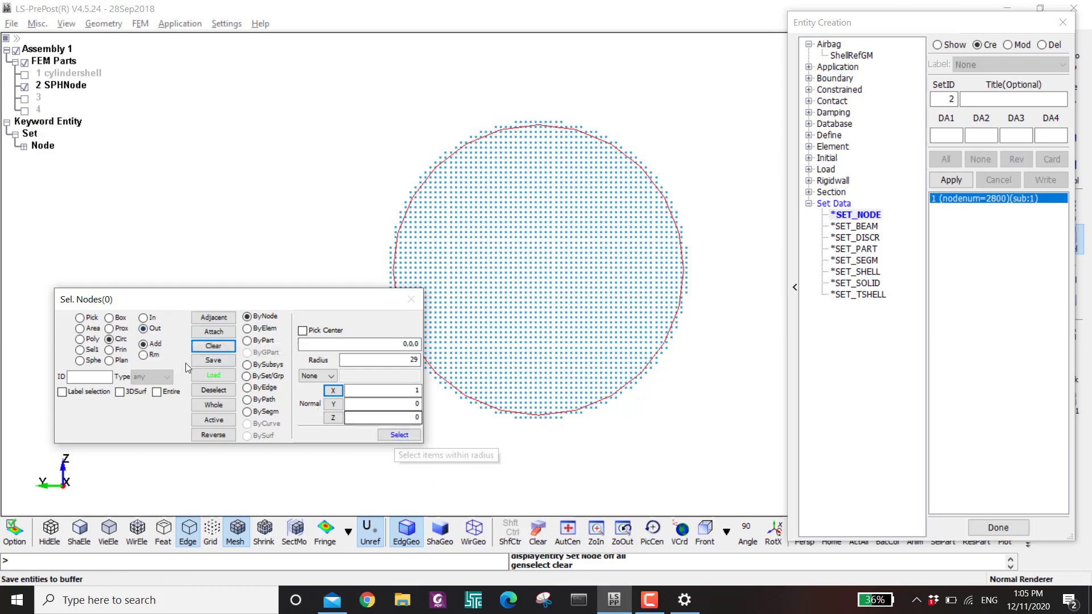
left_click(398, 435)
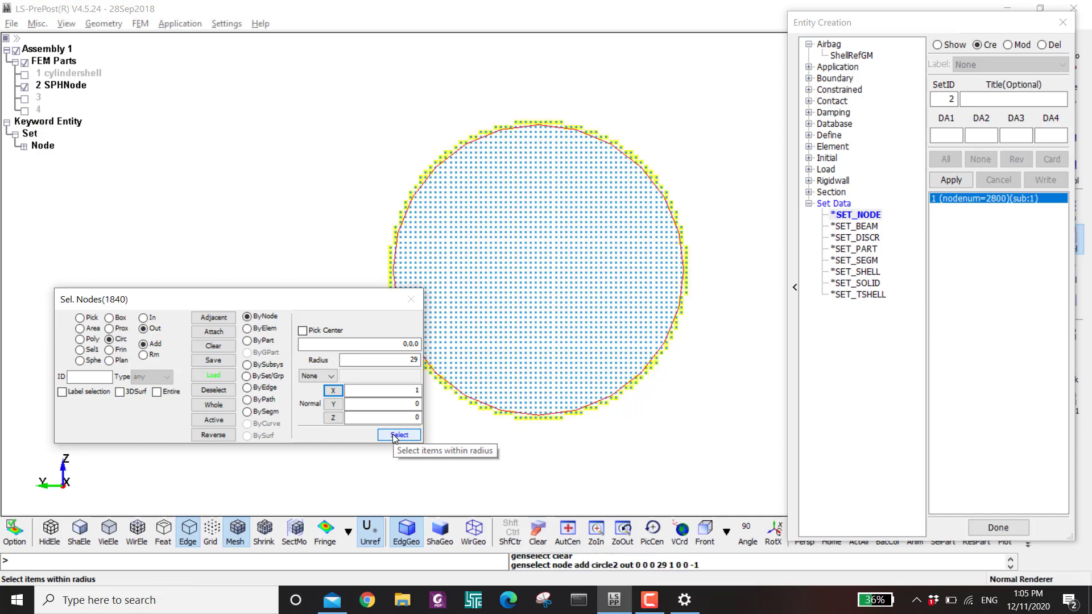
left_click(942, 182)
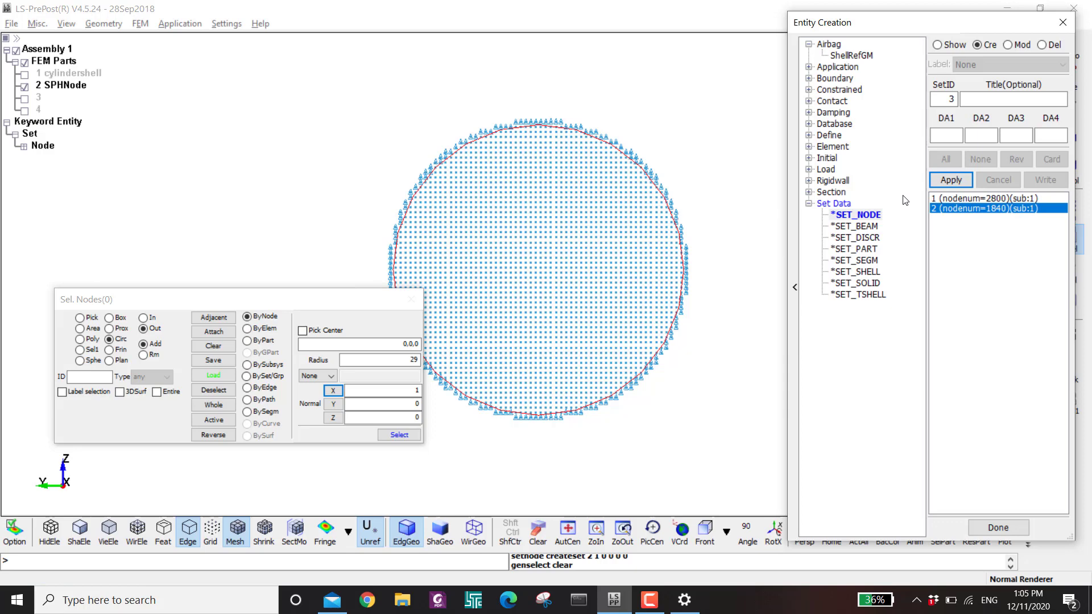
Hide the SPHNode part and switch entity creation to showing the existing node sets
left_click(24, 86)
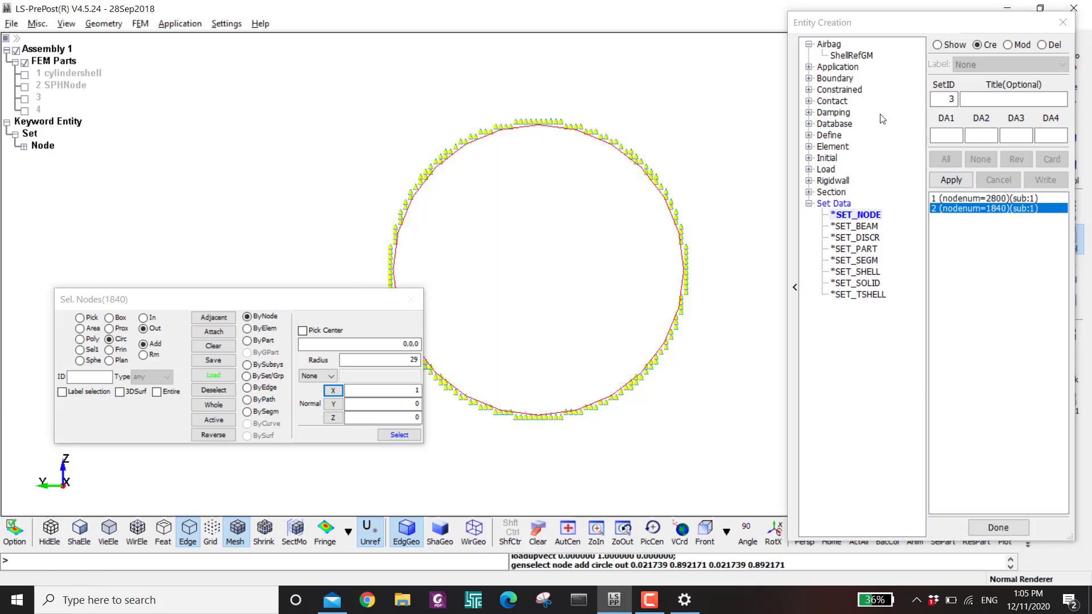
left_click(937, 44)
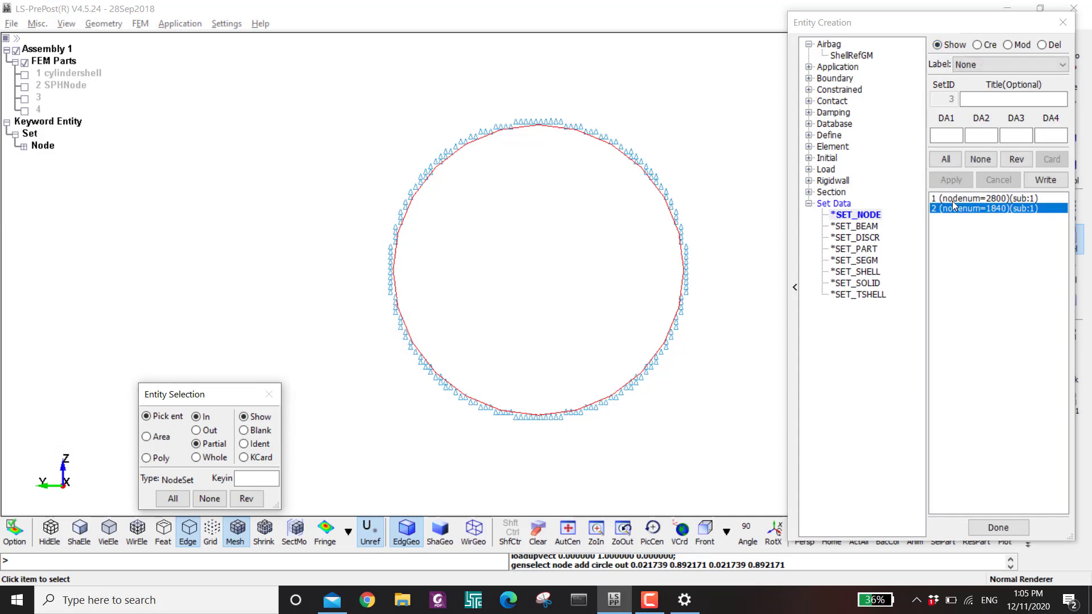